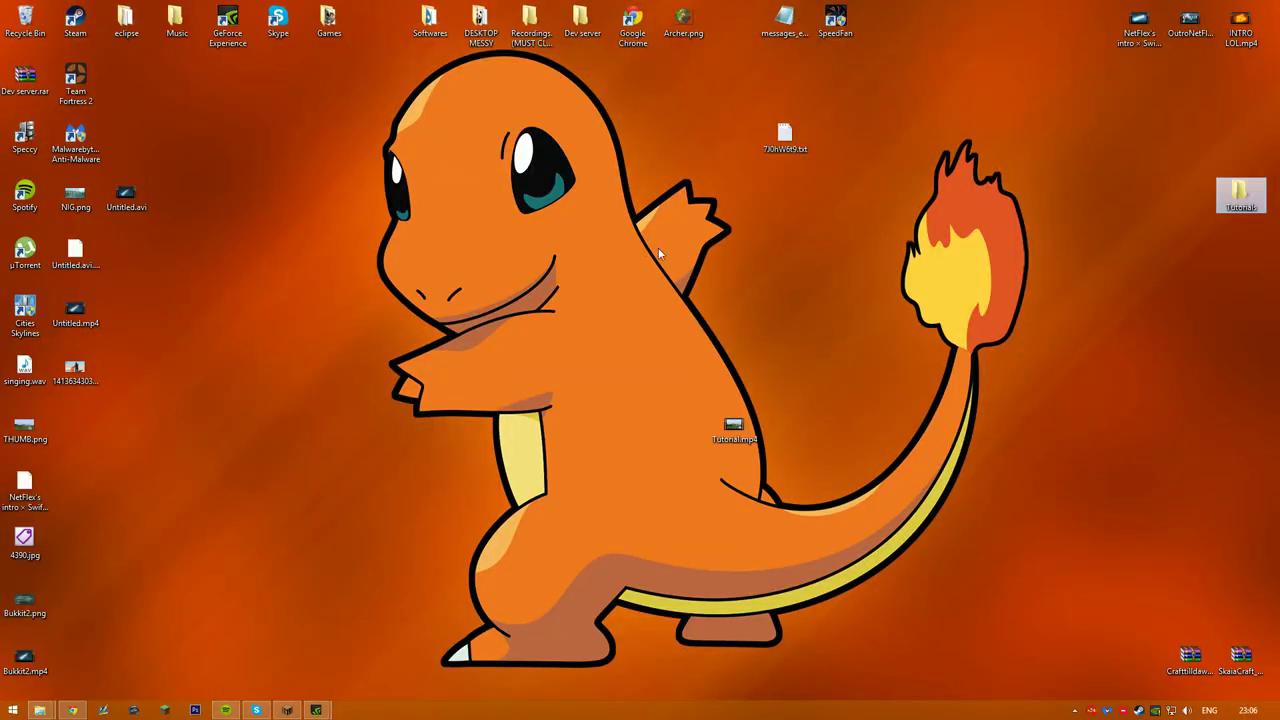
pyautogui.moveTo(614, 244); pyautogui.dragTo(1016, 516)
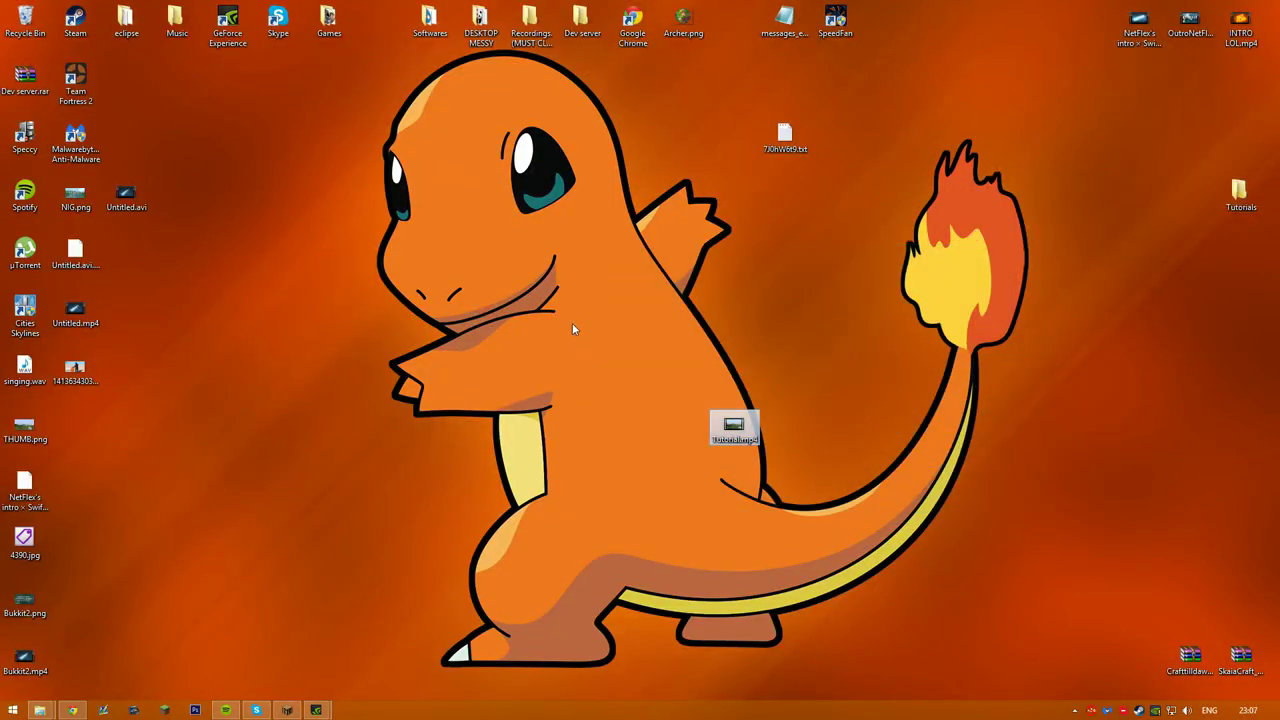
pyautogui.moveTo(578, 328); pyautogui.dragTo(806, 490)
pyautogui.moveTo(500, 335)
pyautogui.mouseDown()
pyautogui.moveTo(858, 519)
pyautogui.moveTo(740, 437)
pyautogui.mouseUp()
pyautogui.moveTo(570, 354); pyautogui.dragTo(930, 518)
pyautogui.moveTo(618, 364)
pyautogui.mouseDown()
pyautogui.moveTo(877, 523)
pyautogui.moveTo(580, 352)
pyautogui.moveTo(896, 550)
pyautogui.mouseUp()
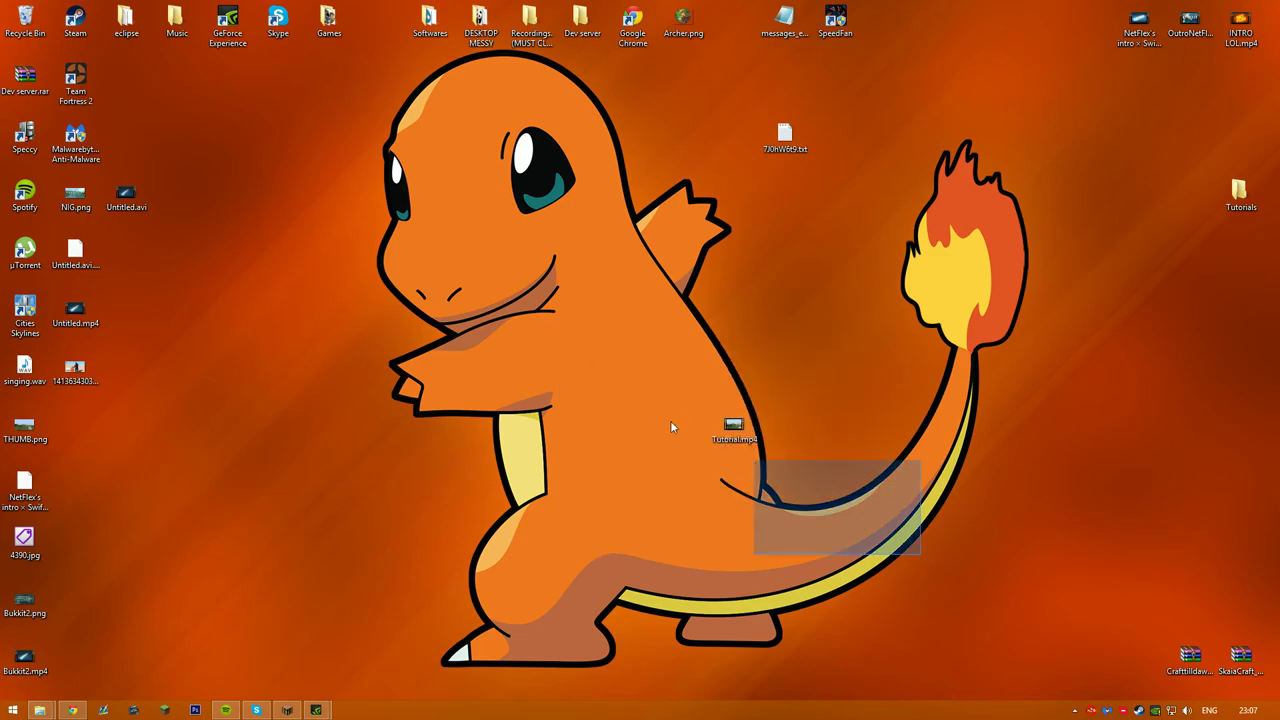
pyautogui.moveTo(597, 333); pyautogui.dragTo(722, 380)
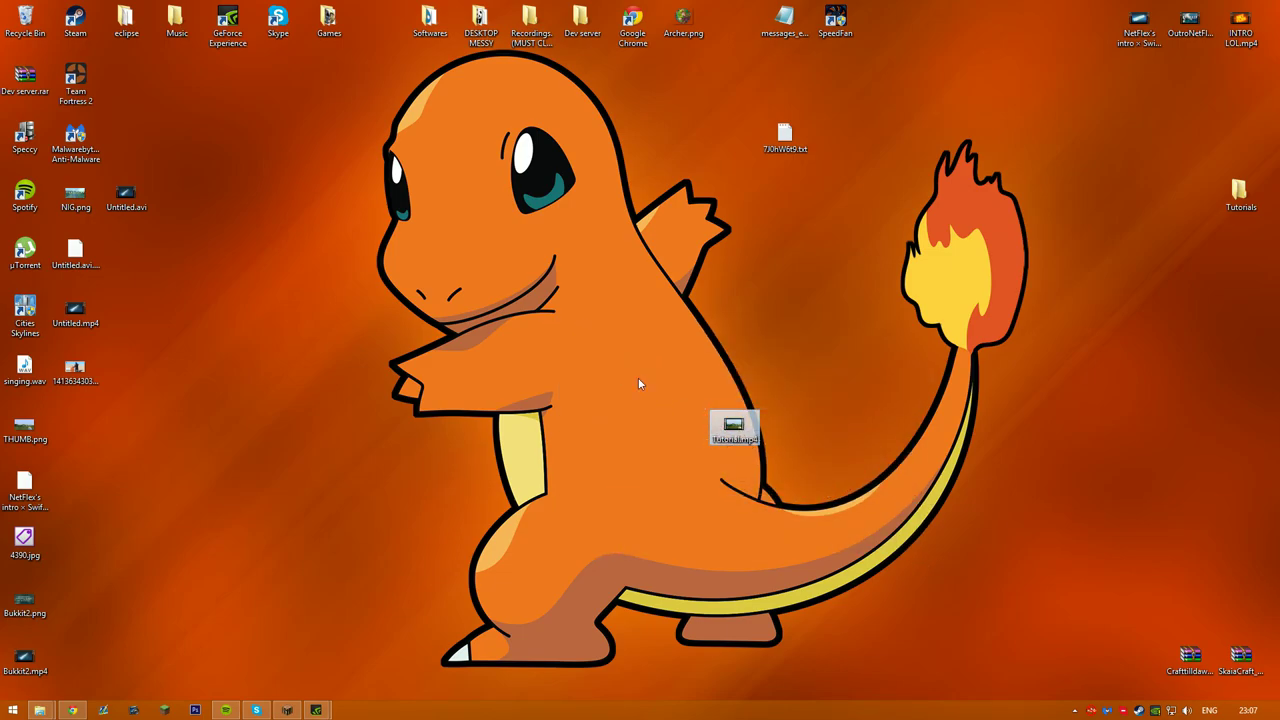
pyautogui.moveTo(640, 383); pyautogui.dragTo(830, 494)
pyautogui.moveTo(586, 337)
pyautogui.mouseDown()
pyautogui.moveTo(874, 509)
pyautogui.moveTo(840, 470)
pyautogui.mouseUp()
pyautogui.moveTo(516, 297)
pyautogui.mouseDown()
pyautogui.moveTo(812, 491)
pyautogui.moveTo(688, 414)
pyautogui.moveTo(720, 411)
pyautogui.mouseUp()
# - Open the server folder, select its files, and launch the Spigot server with start.cmd
pyautogui.doubleClick(1262, 196)
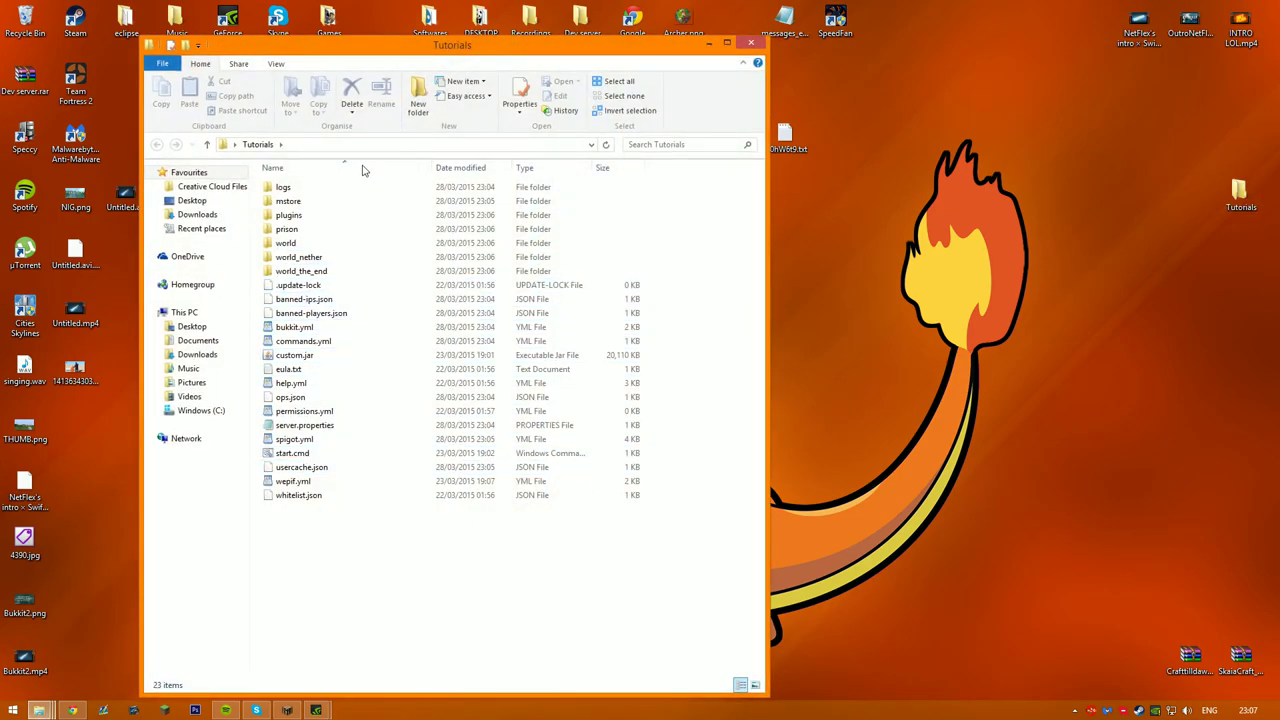
pyautogui.moveTo(400, 522); pyautogui.dragTo(337, 200)
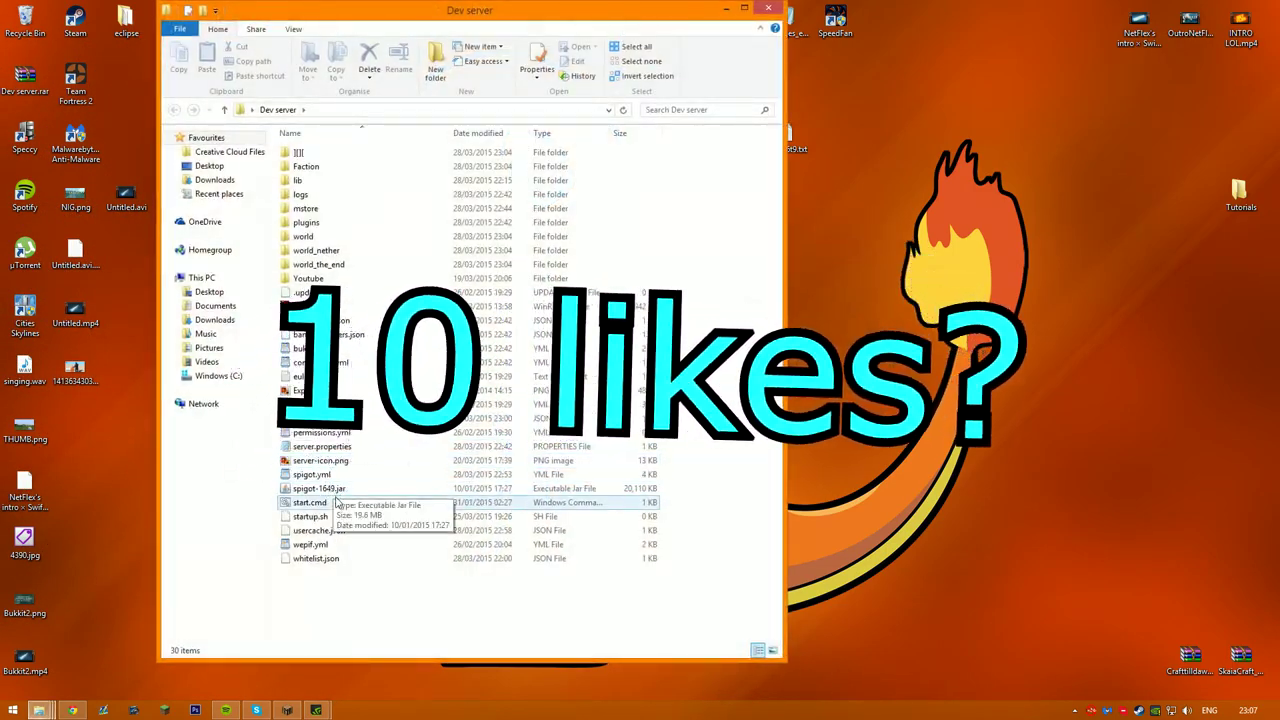
pyautogui.doubleClick(312, 502)
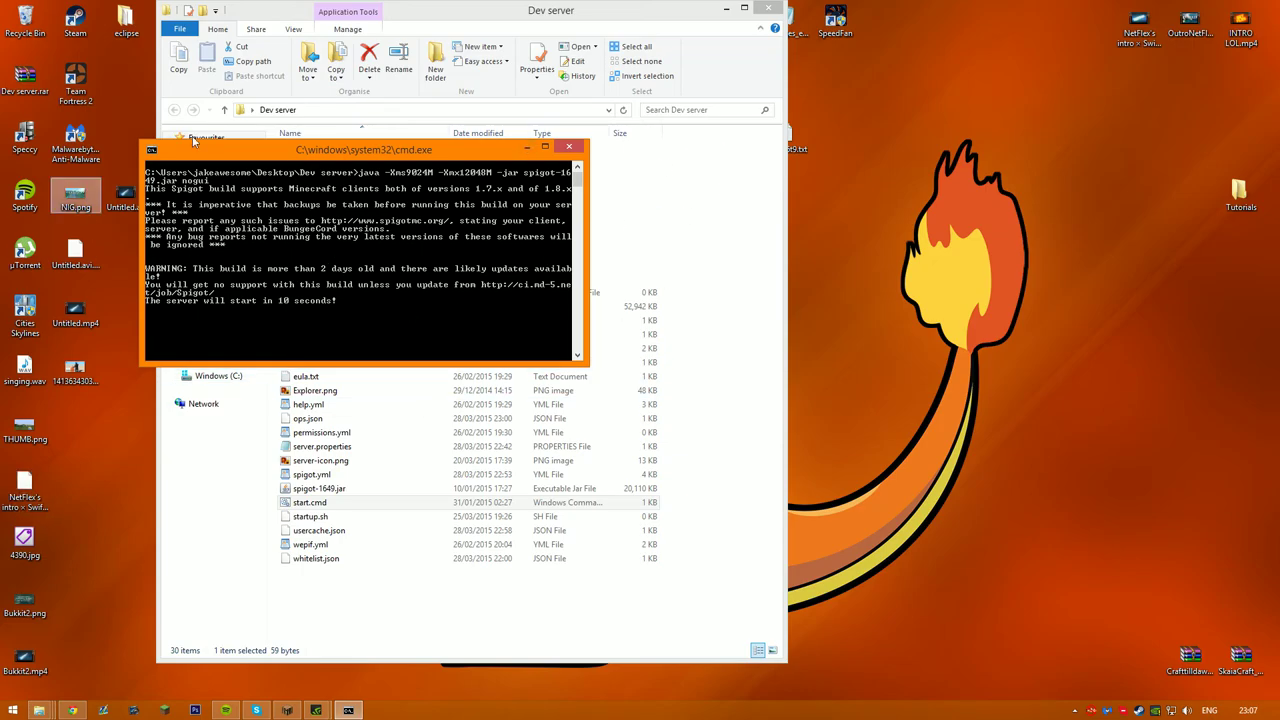
# - Browse the Dev server's plugins folder, then close the Explorer window
pyautogui.click(548, 502)
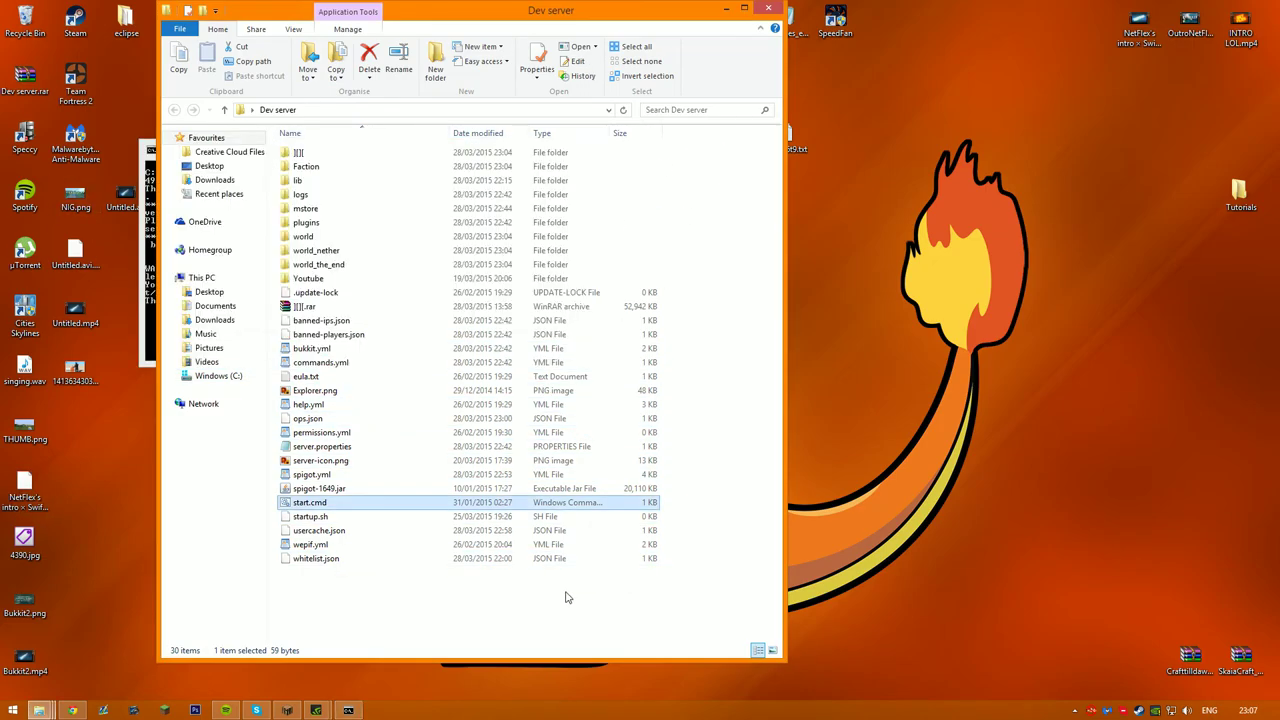
pyautogui.doubleClick(318, 222)
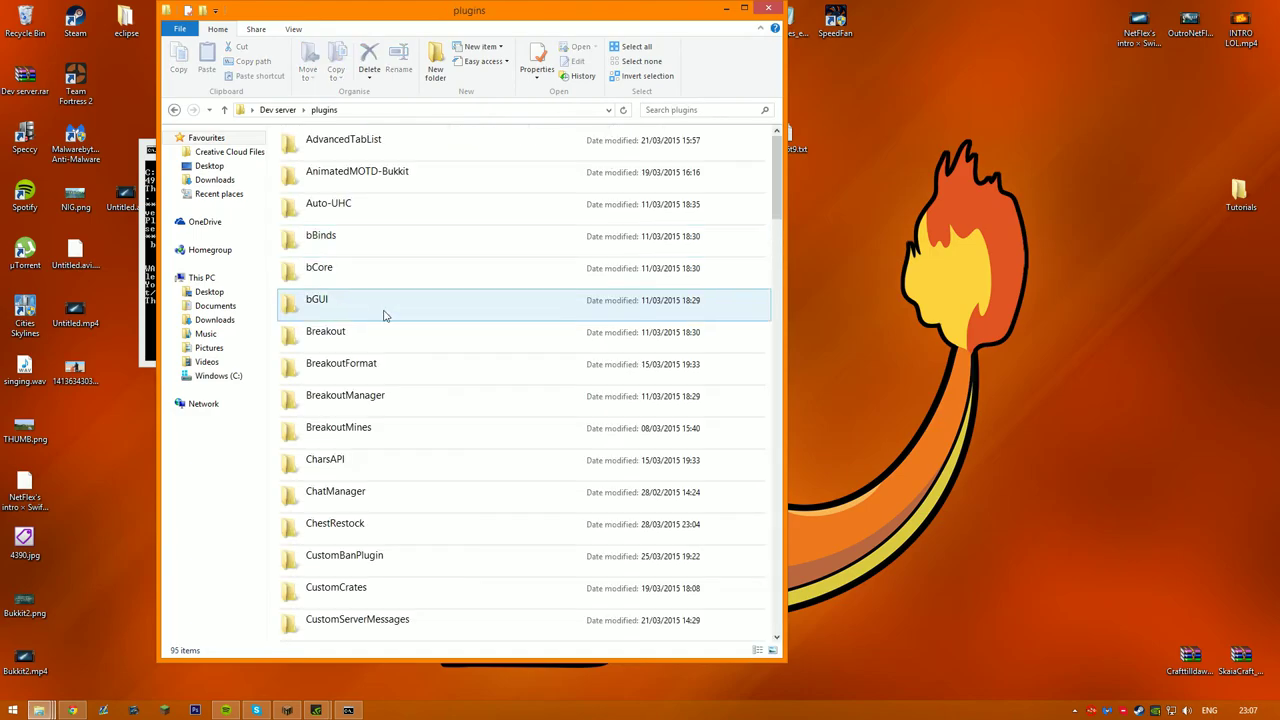
pyautogui.scroll(-15, 390, 320)
pyautogui.scroll(13, 414, 357)
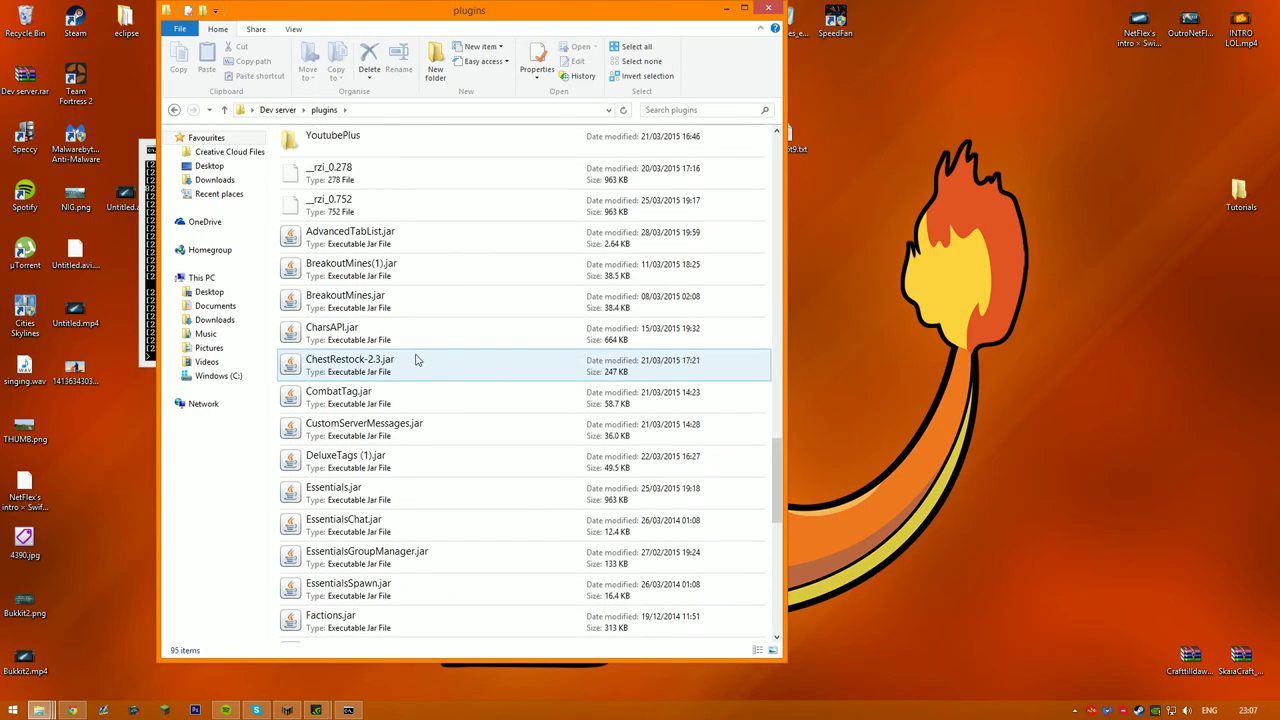
pyautogui.scroll(-11, 428, 366)
pyautogui.scroll(15, 421, 370)
pyautogui.click(768, 12)
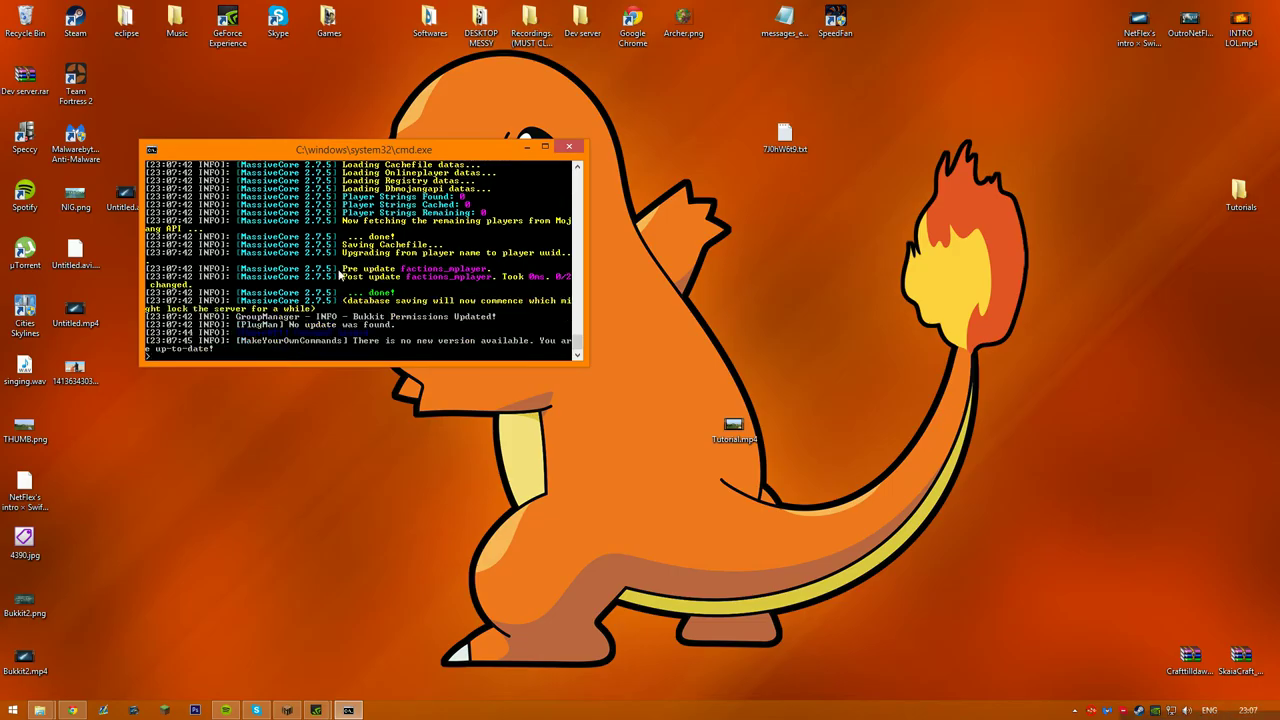
# - Join the MineCharm server from the multiplayer list and send 'hi' in chat
pyautogui.click(287, 710)
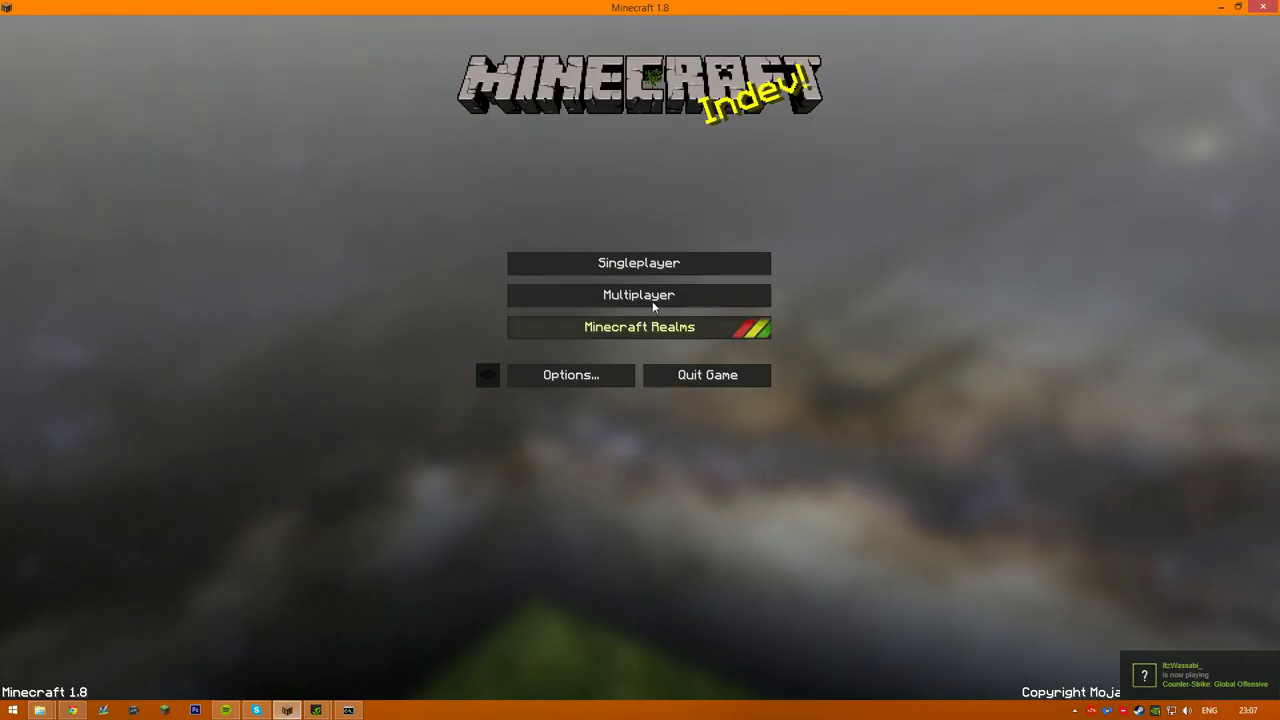
pyautogui.click(653, 308)
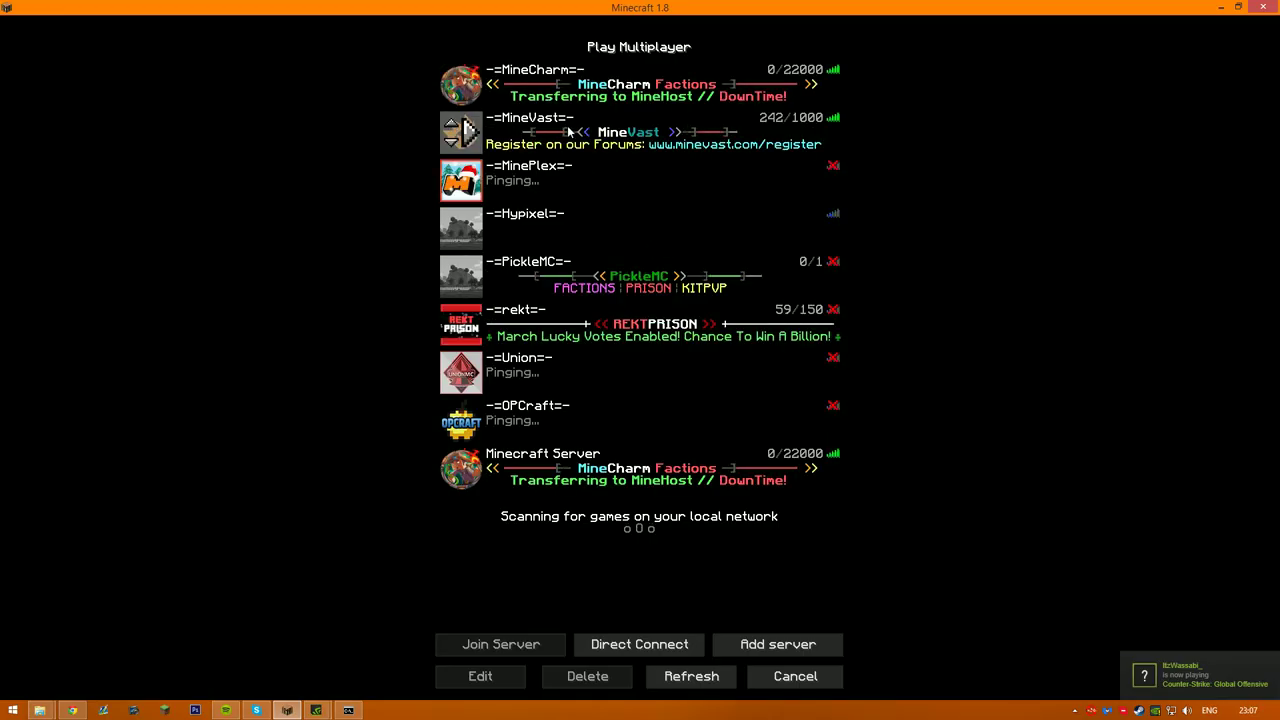
pyautogui.doubleClick(602, 93)
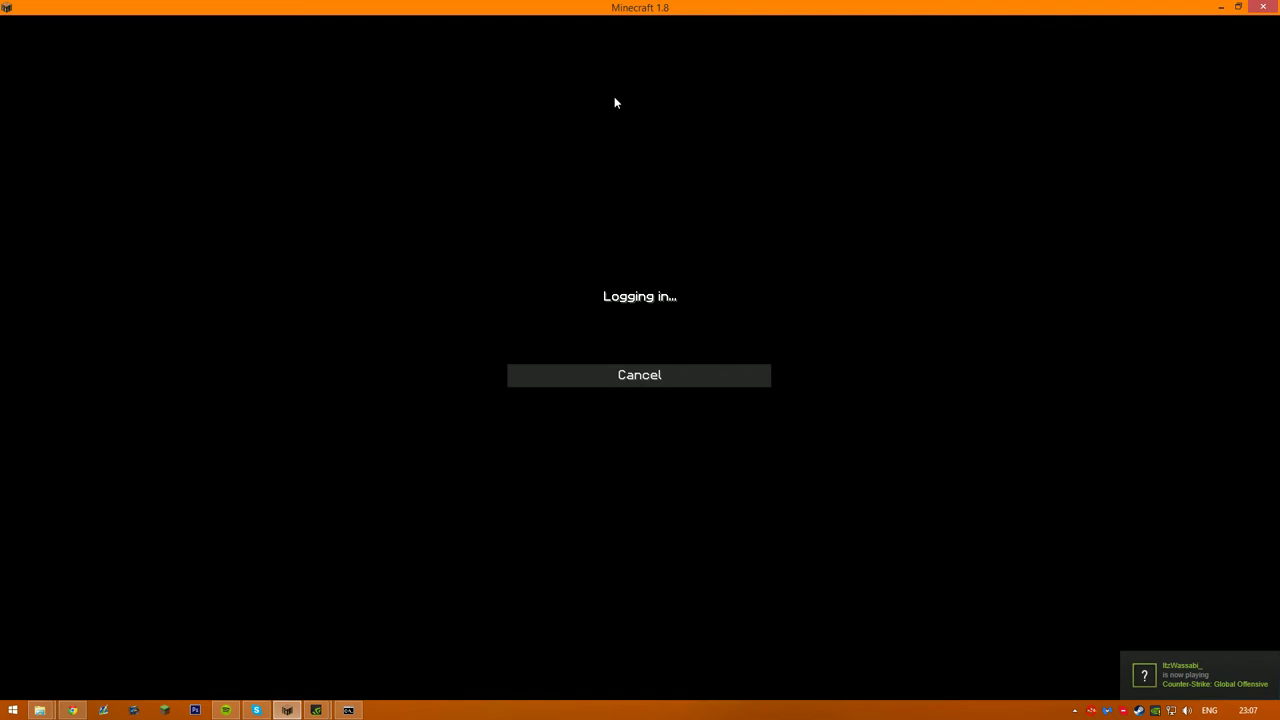
pyautogui.press('e')
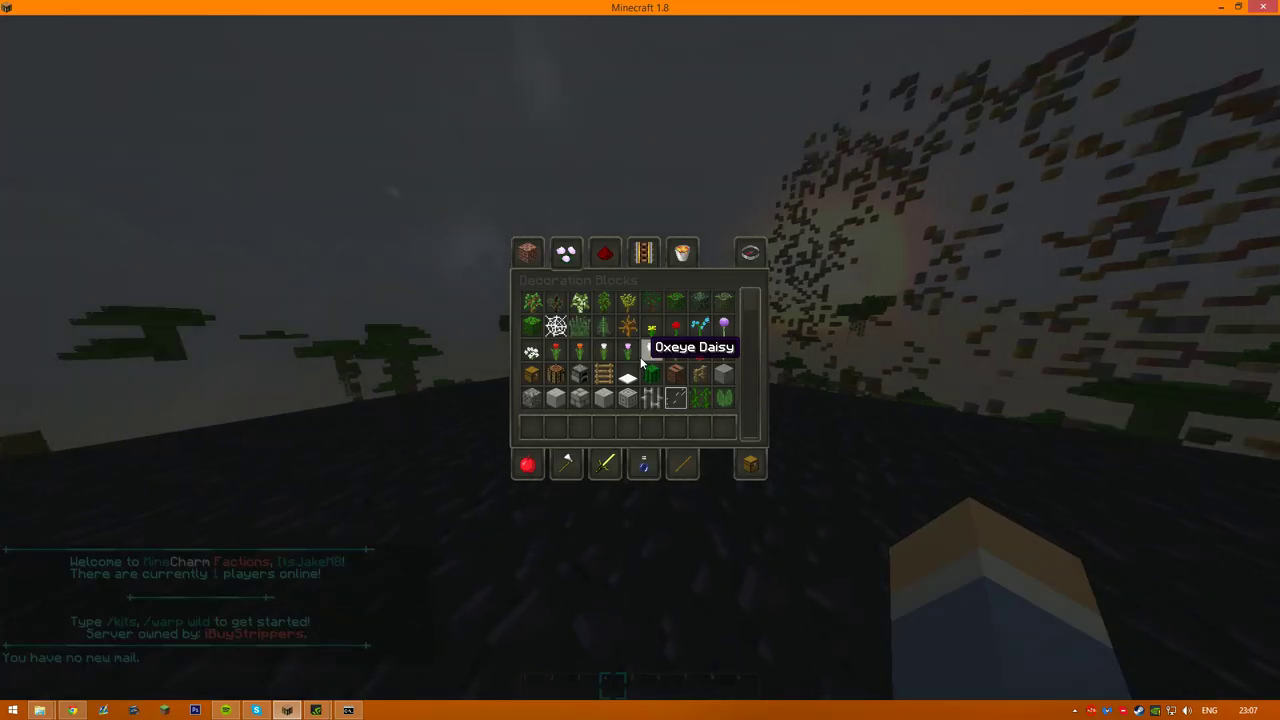
pyautogui.press('e')
pyautogui.press('Tab')
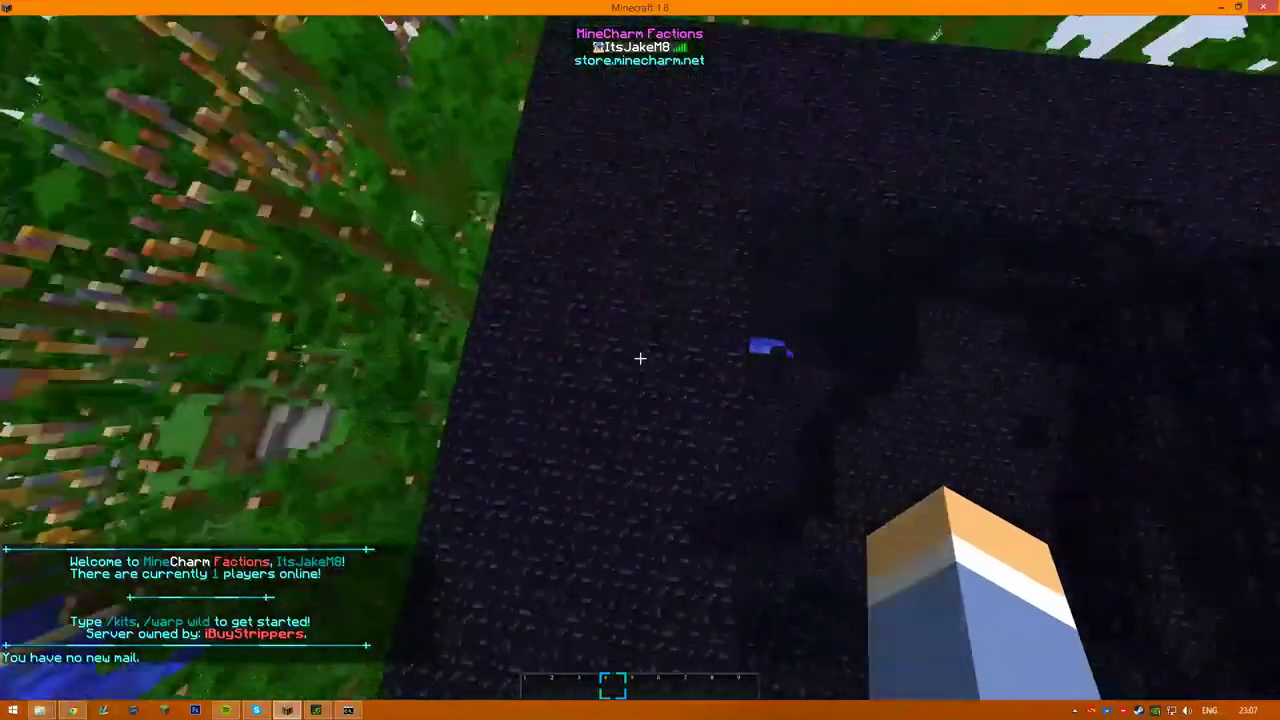
pyautogui.write('thi')
pyautogui.press('Return')
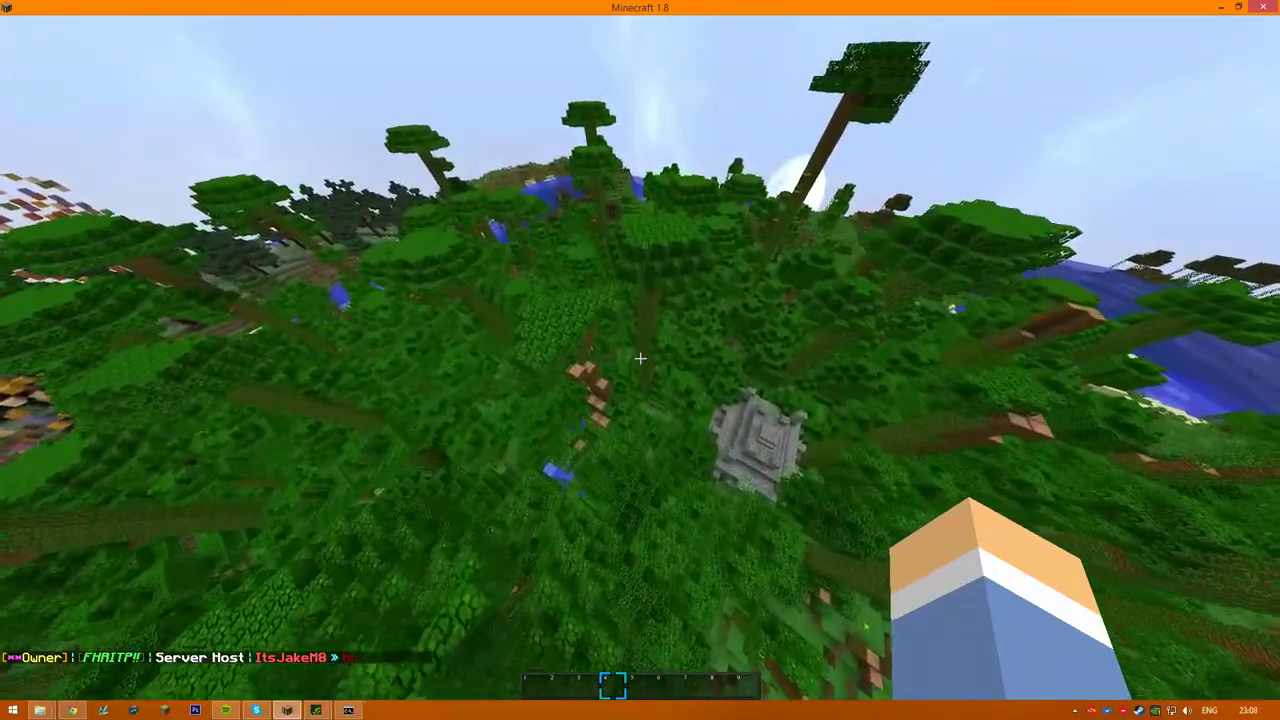
# - Run the /tags command in chat and review the message history
pyautogui.write('/tags')
pyautogui.press('Return')
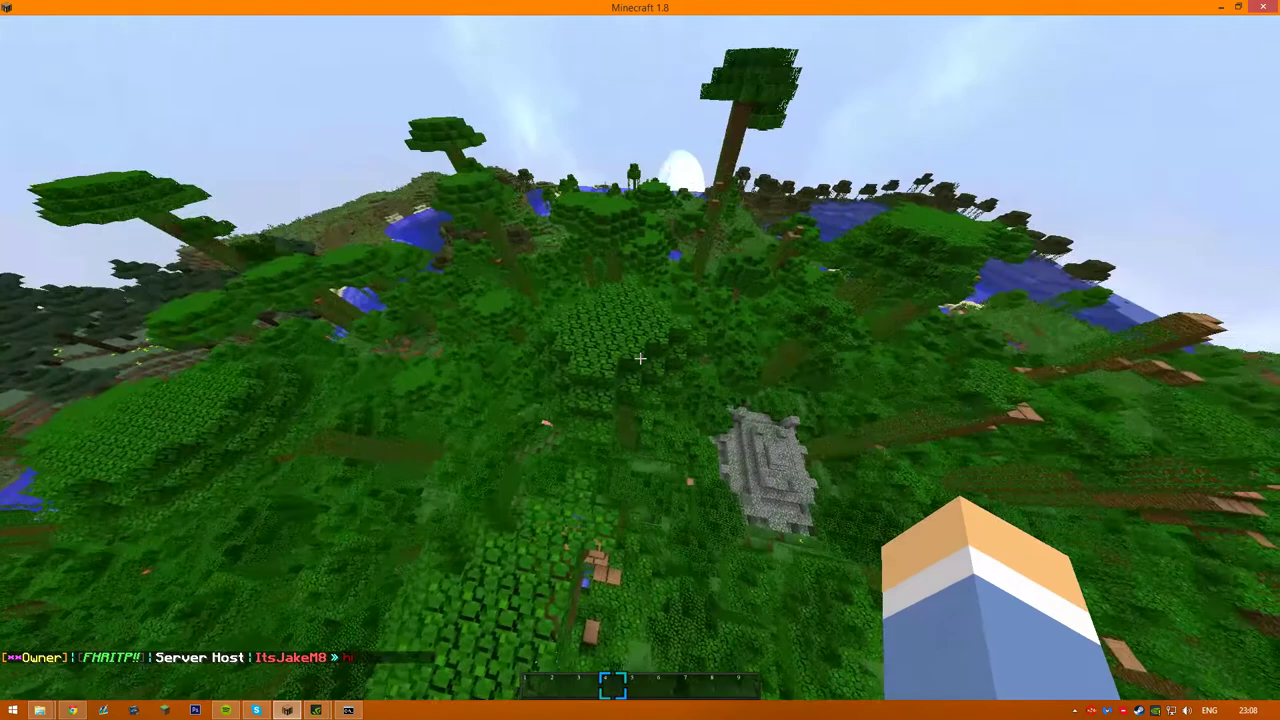
pyautogui.press('t')
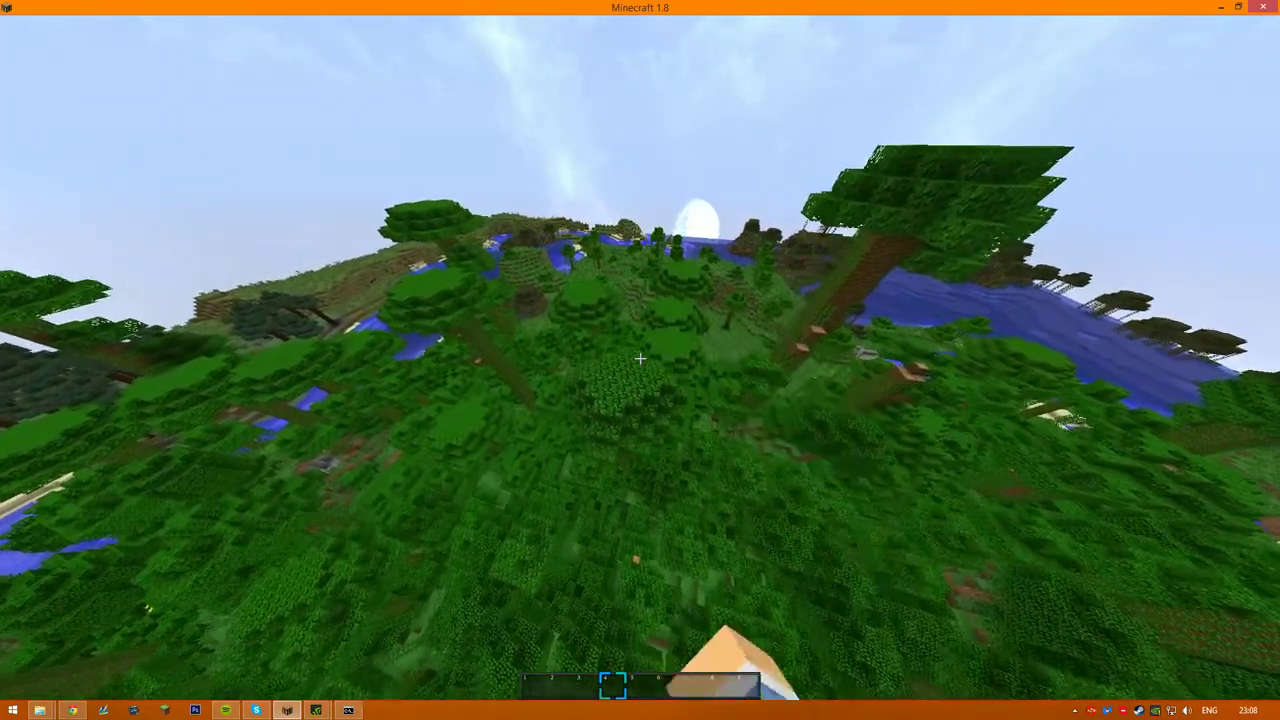
pyautogui.press('Escape')
pyautogui.press('Escape')
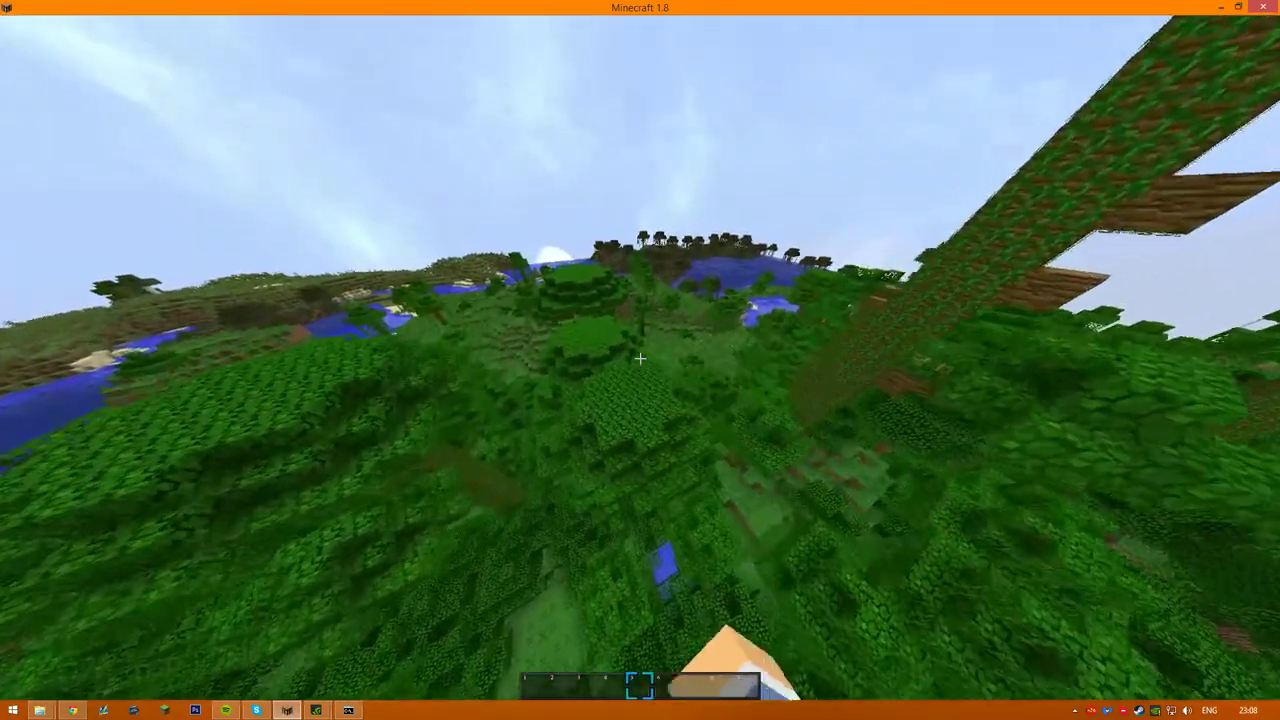
# - Walk forward through the jungle, glancing at server messages in chat
pyautogui.press('w')
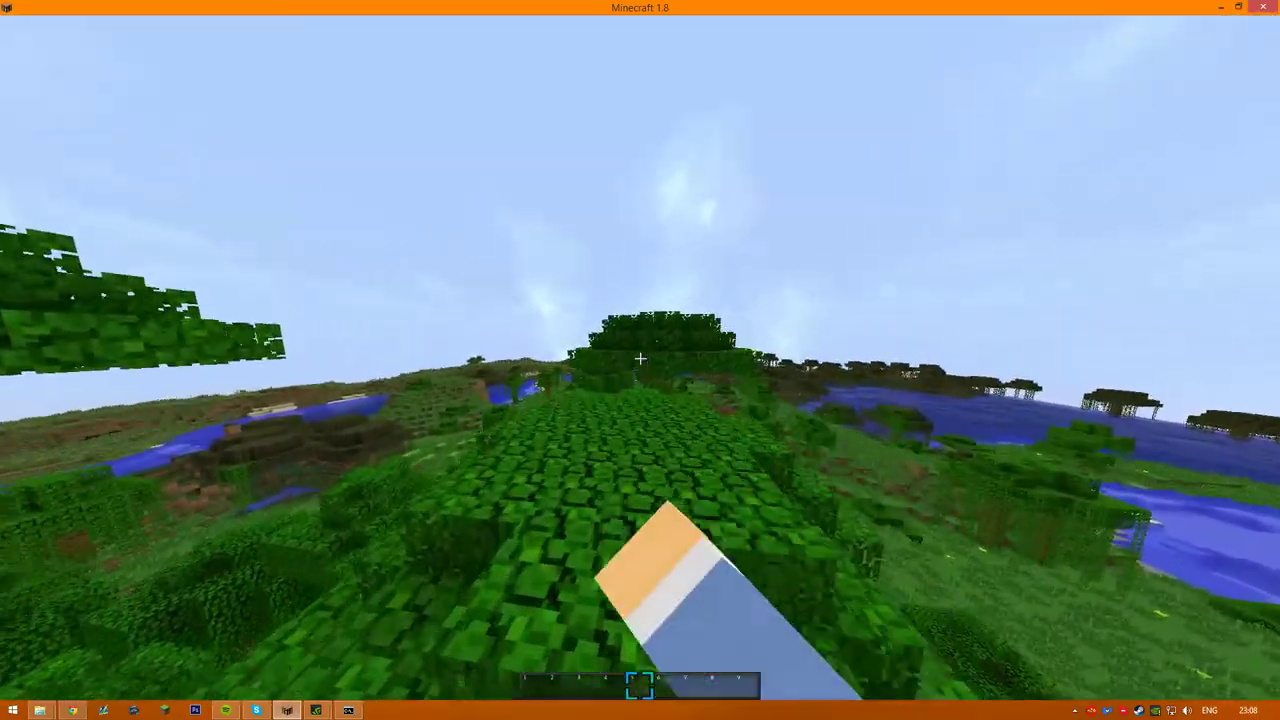
pyautogui.press('t')
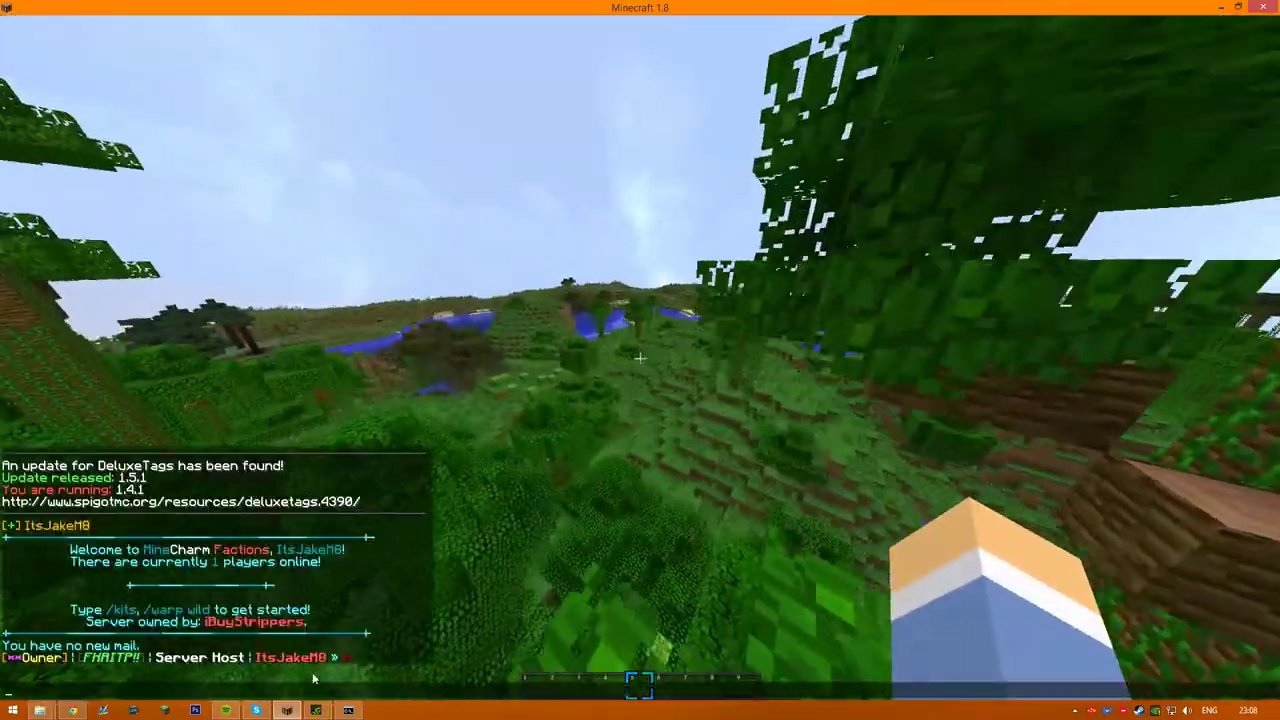
pyautogui.press('Escape')
pyautogui.press('w')
pyautogui.scroll(-3, 640, 360)
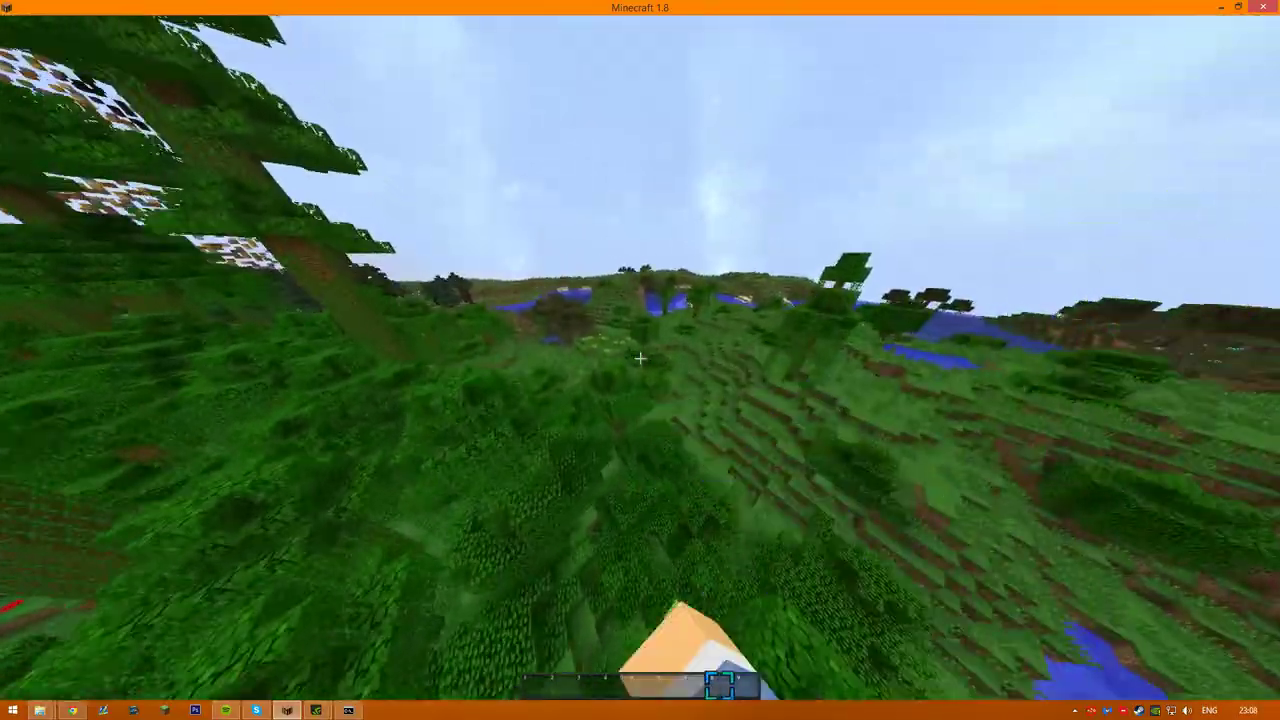
pyautogui.press('w')
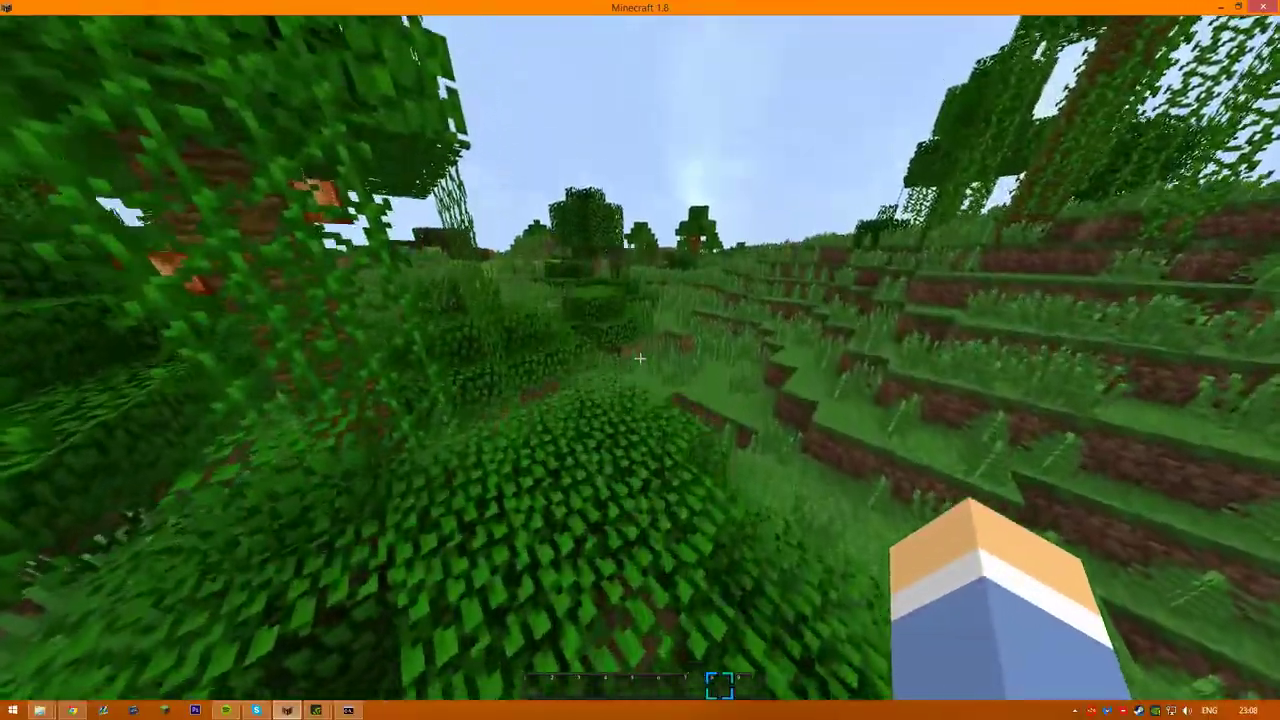
pyautogui.scroll(-1, 640, 360)
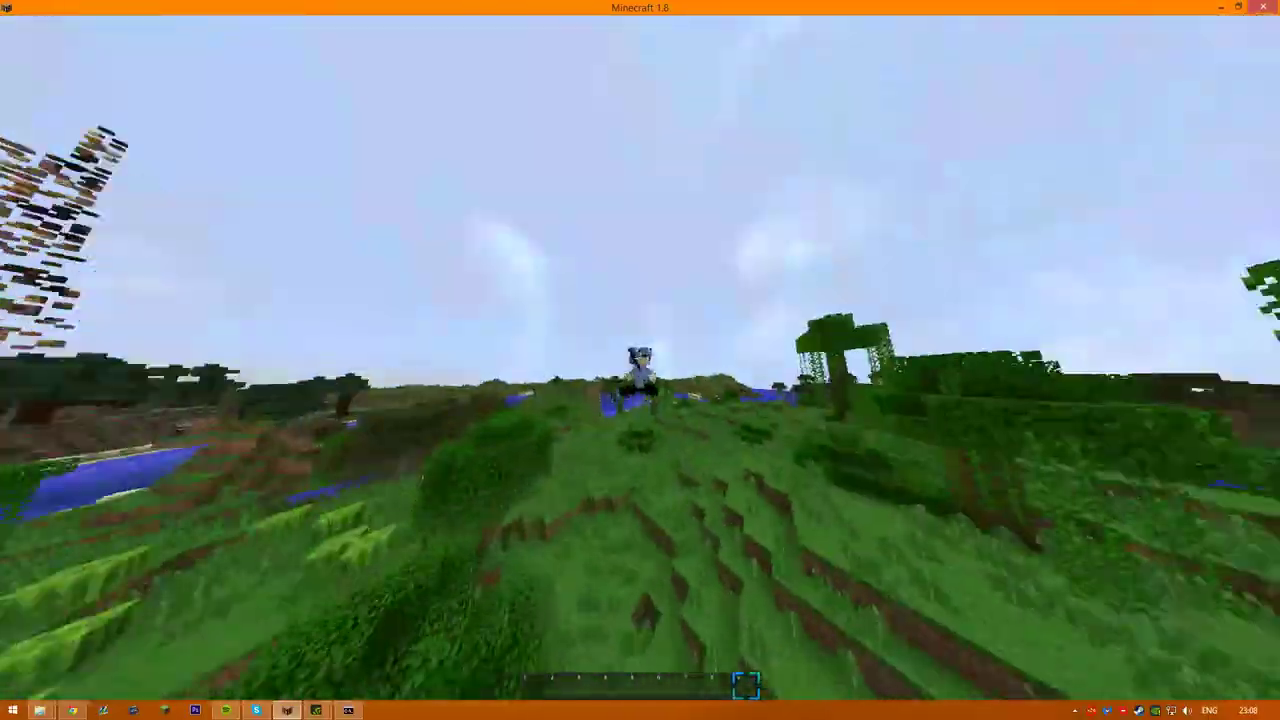
# - Check the chat name prefix, select hotbar slot 1, and pause to the game menu
pyautogui.press('t')
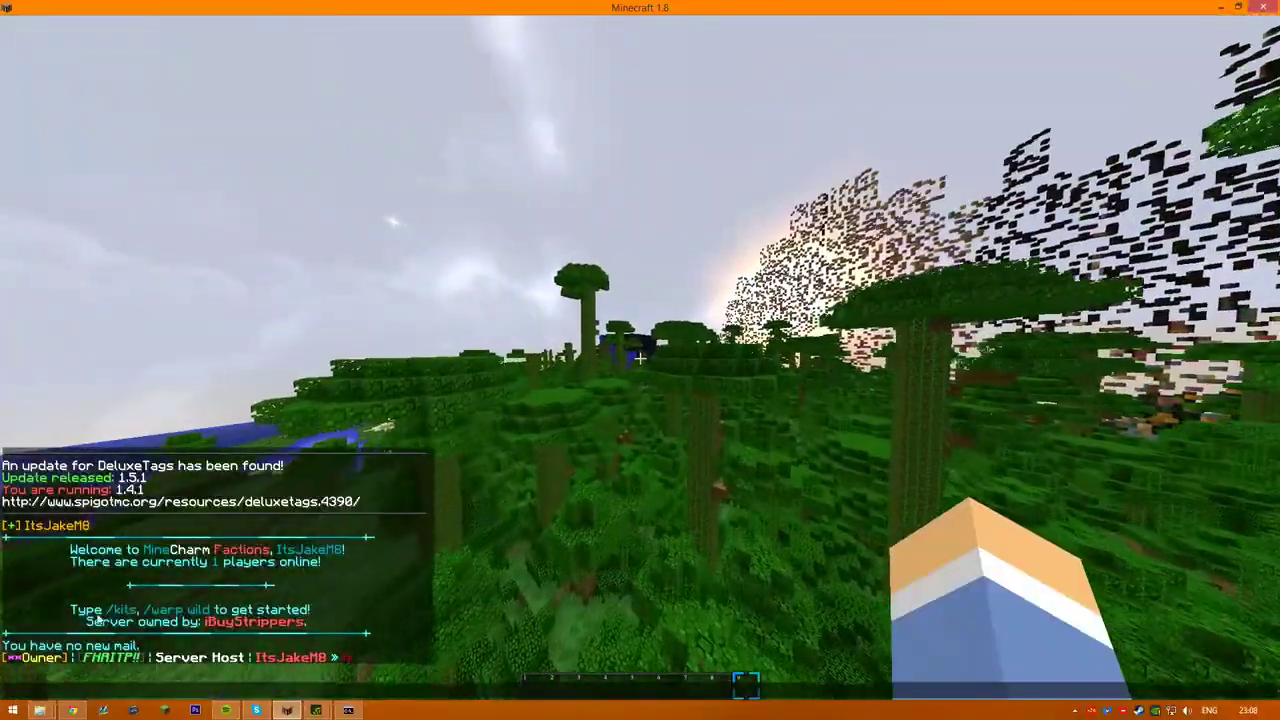
pyautogui.press('Escape')
pyautogui.press('1')
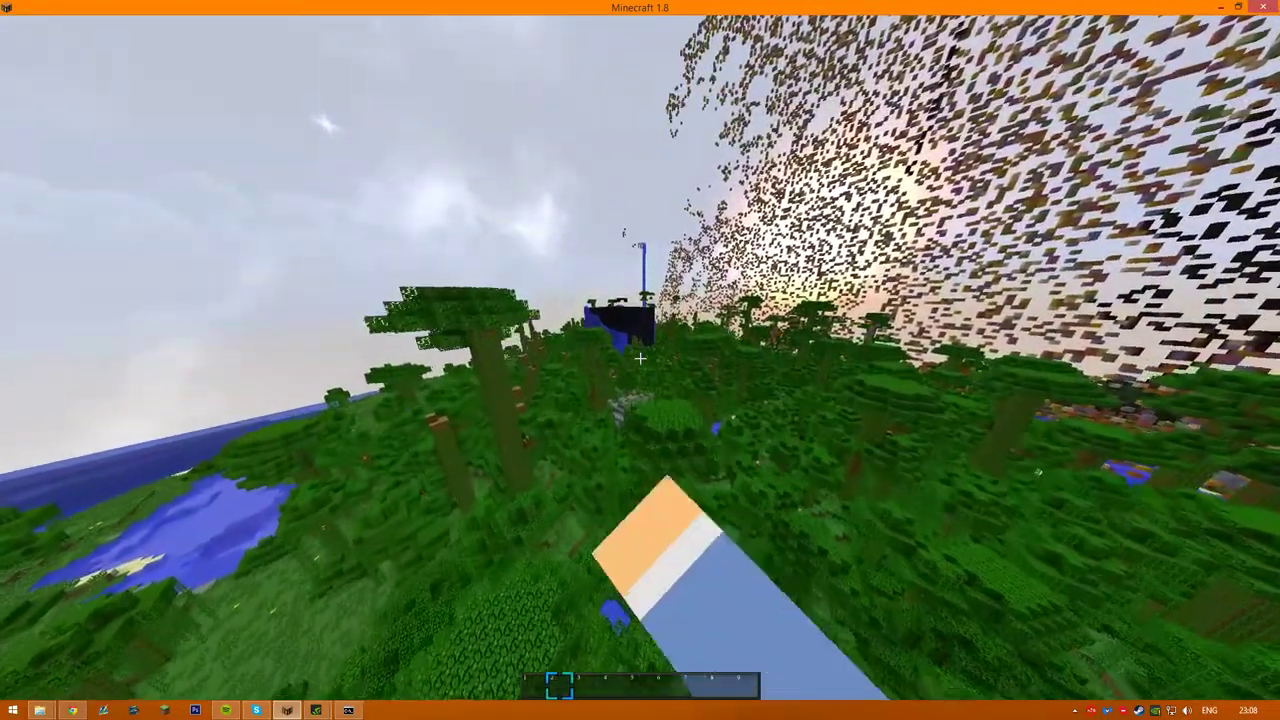
pyautogui.press('Escape')
# - Shut down the Spigot server by running stop in its console
pyautogui.click(348, 710)
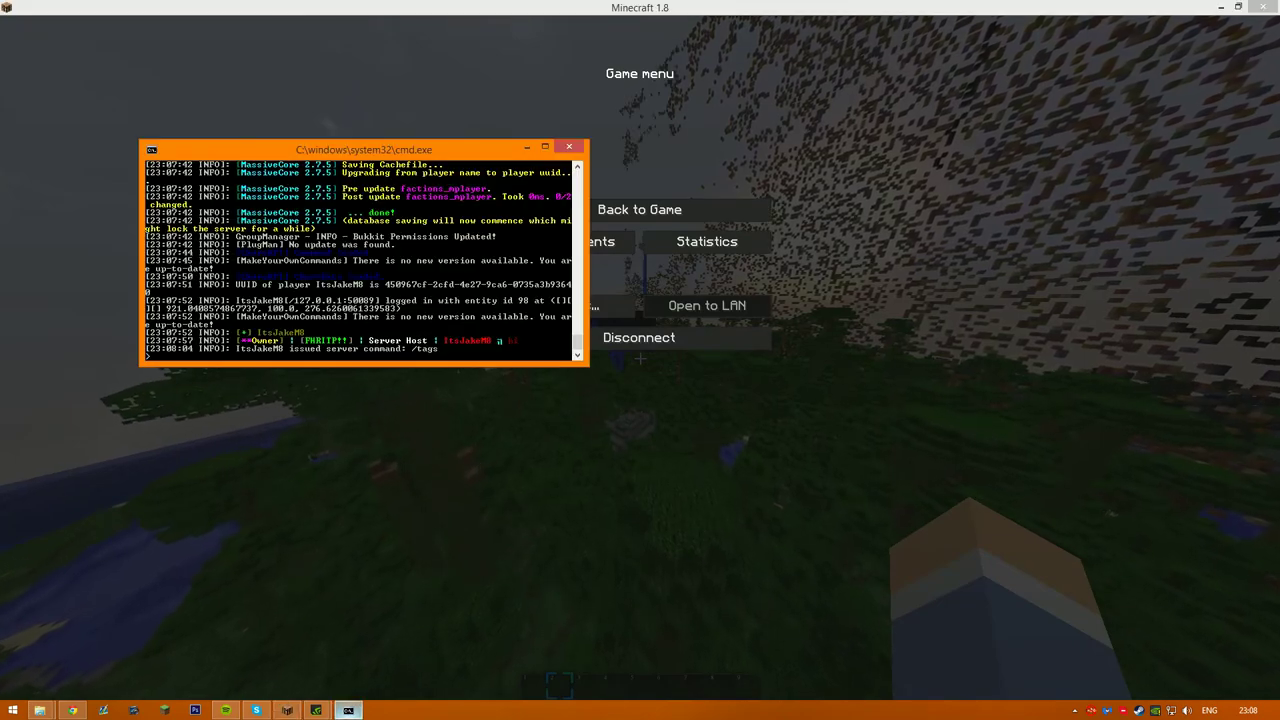
pyautogui.write('stop')
pyautogui.press('Return')
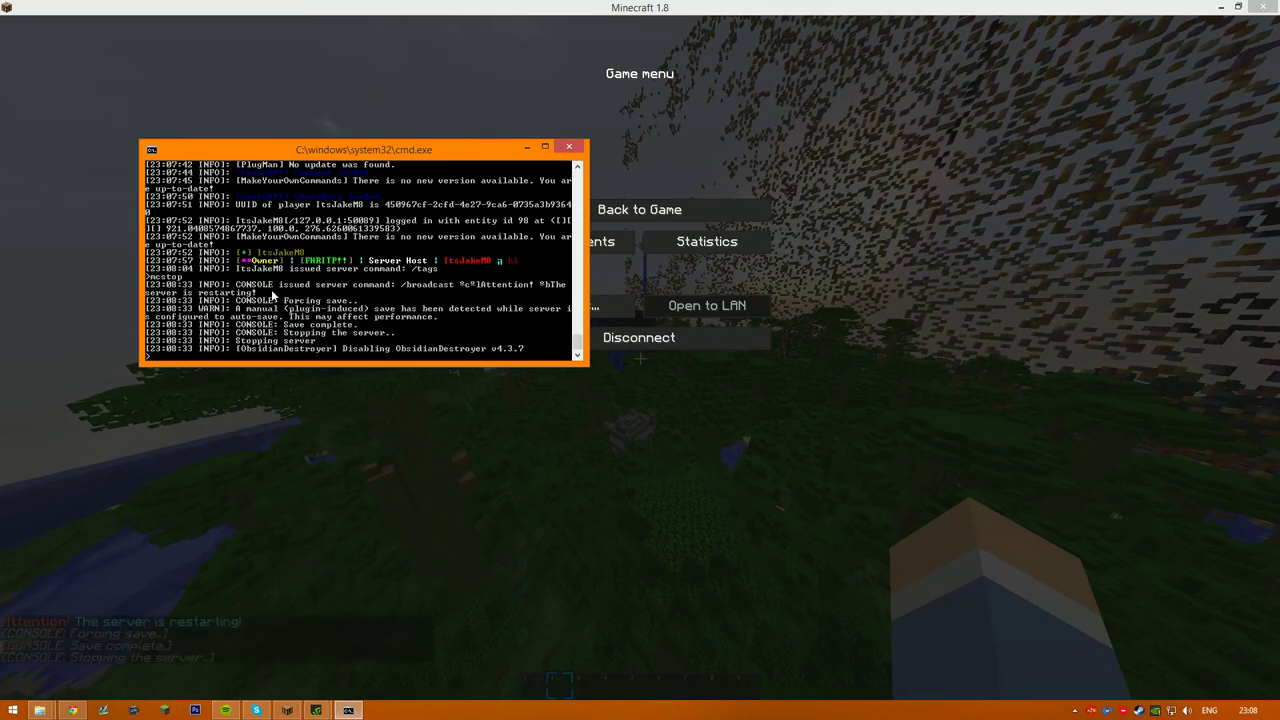
# - Return to the refreshed server list, close the console window, and minimize Minecraft
pyautogui.click(704, 388)
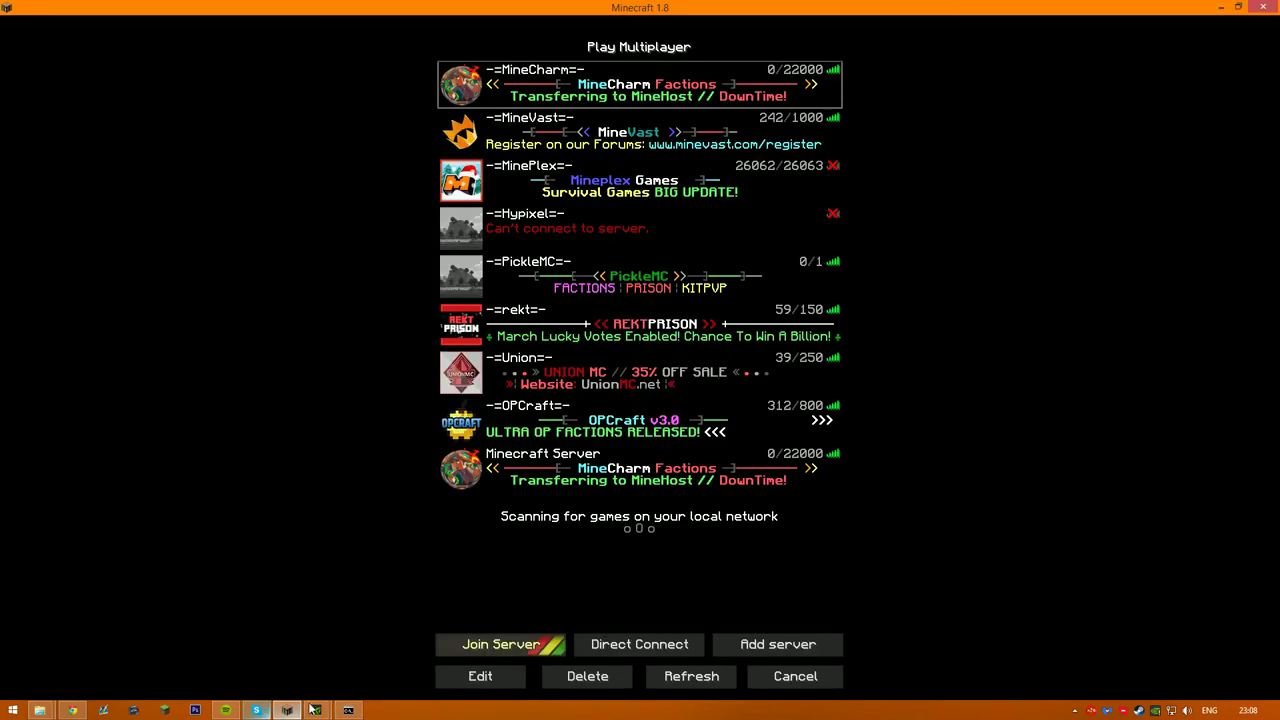
pyautogui.click(689, 677)
pyautogui.rightClick(348, 710)
pyautogui.click(318, 677)
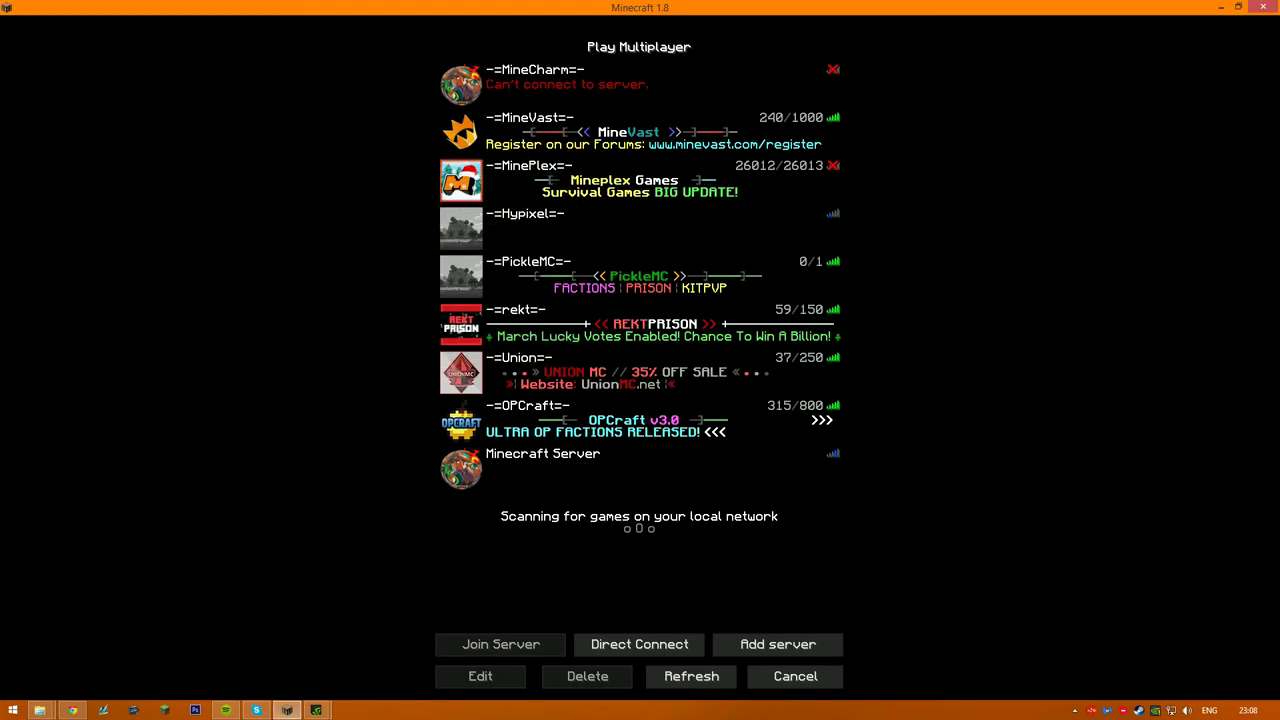
pyautogui.click(1221, 7)
# - Open the Tutorials server folder in File Explorer
pyautogui.doubleClick(1236, 198)
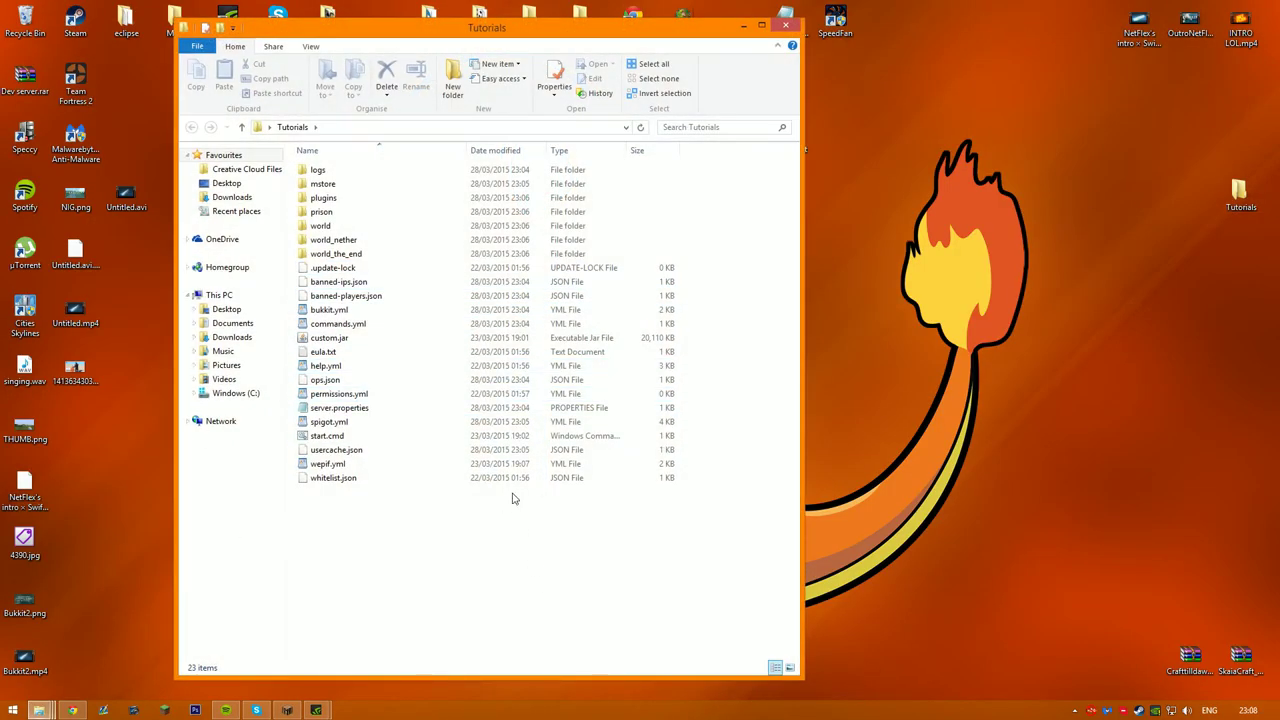
pyautogui.hotkey('ctrl', 'a')
pyautogui.click(477, 557)
# - Open Factions-2.7.5.zip from Chrome downloads in WinRAR and drag Factions.jar and MassiveCore.jar into plugins
pyautogui.click(72, 710)
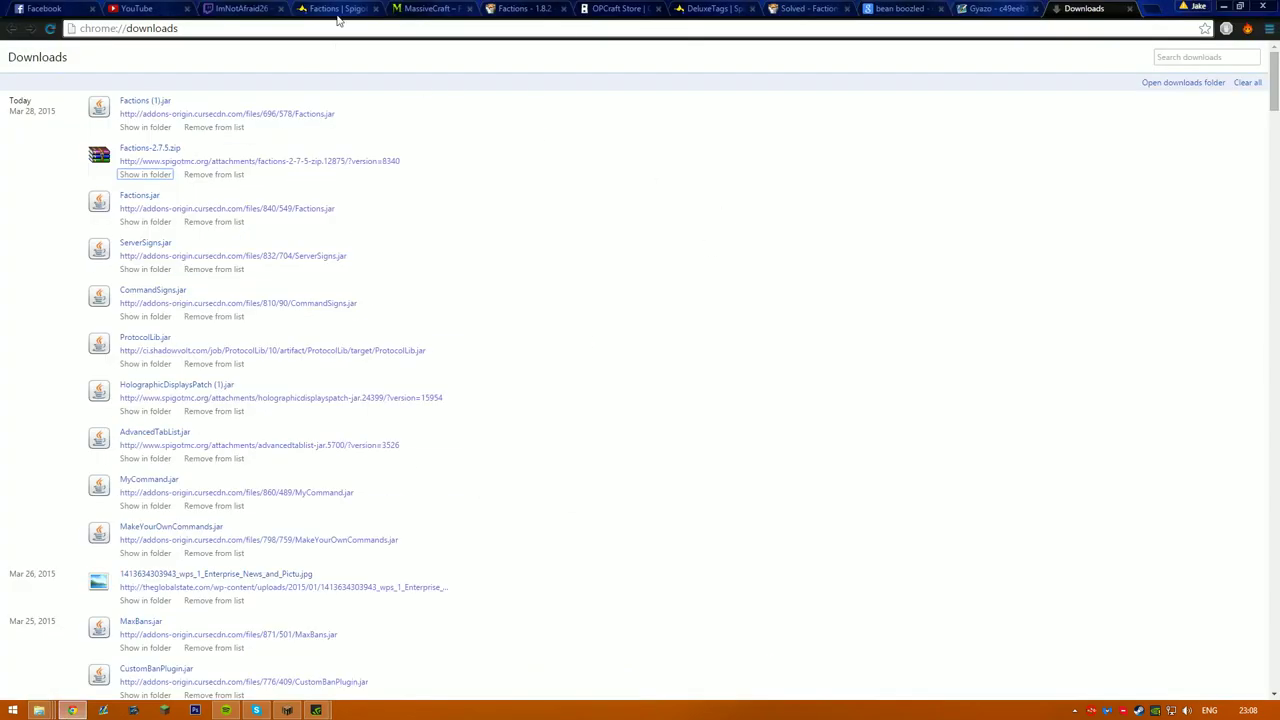
pyautogui.click(157, 176)
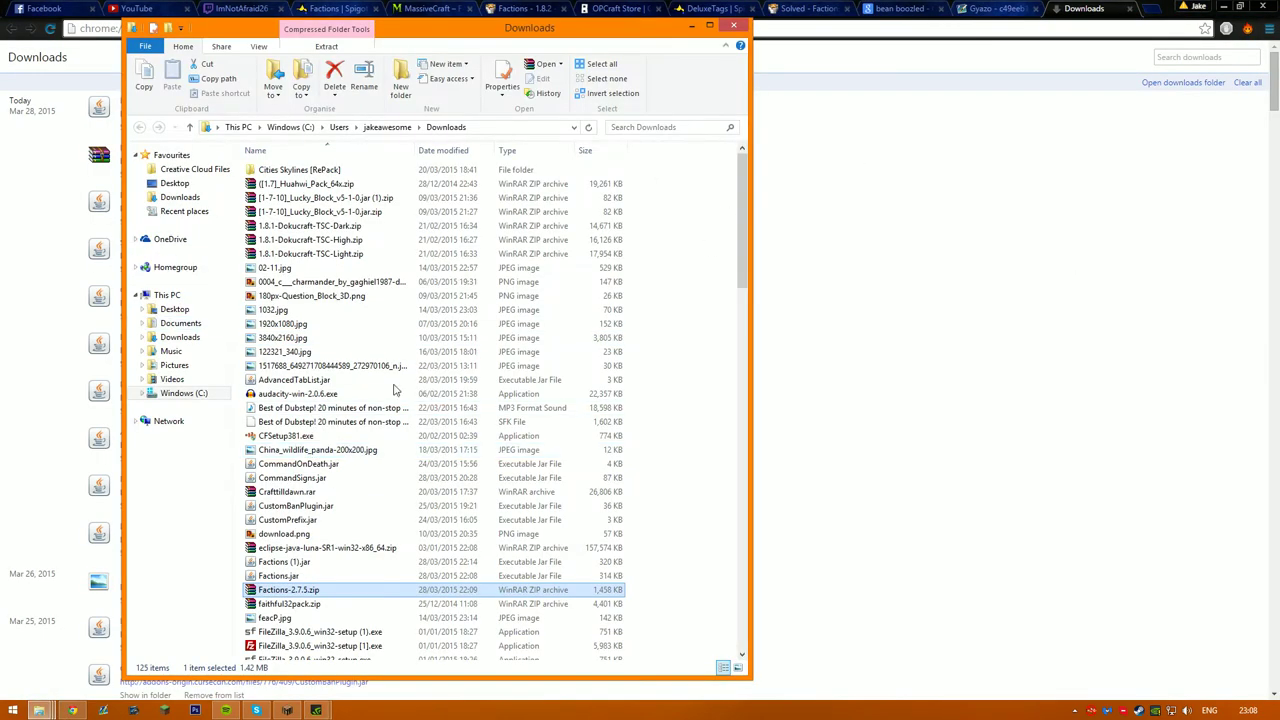
pyautogui.doubleClick(400, 594)
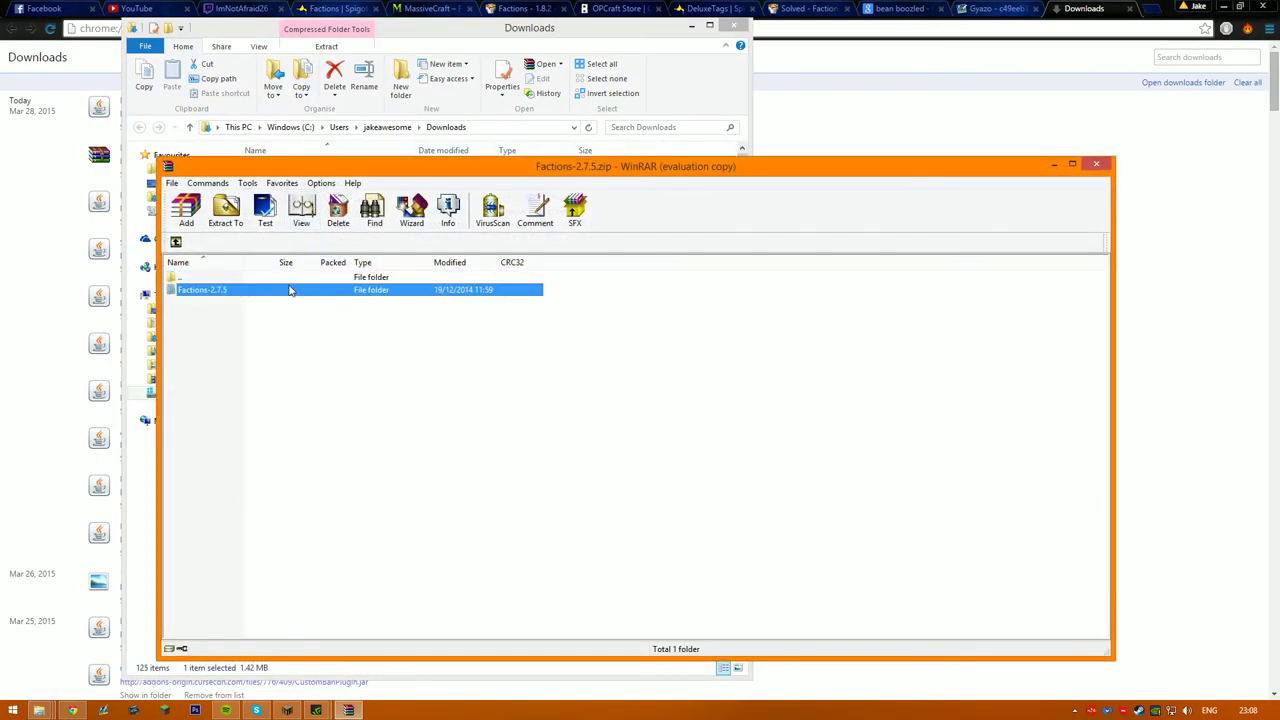
pyautogui.click(711, 419)
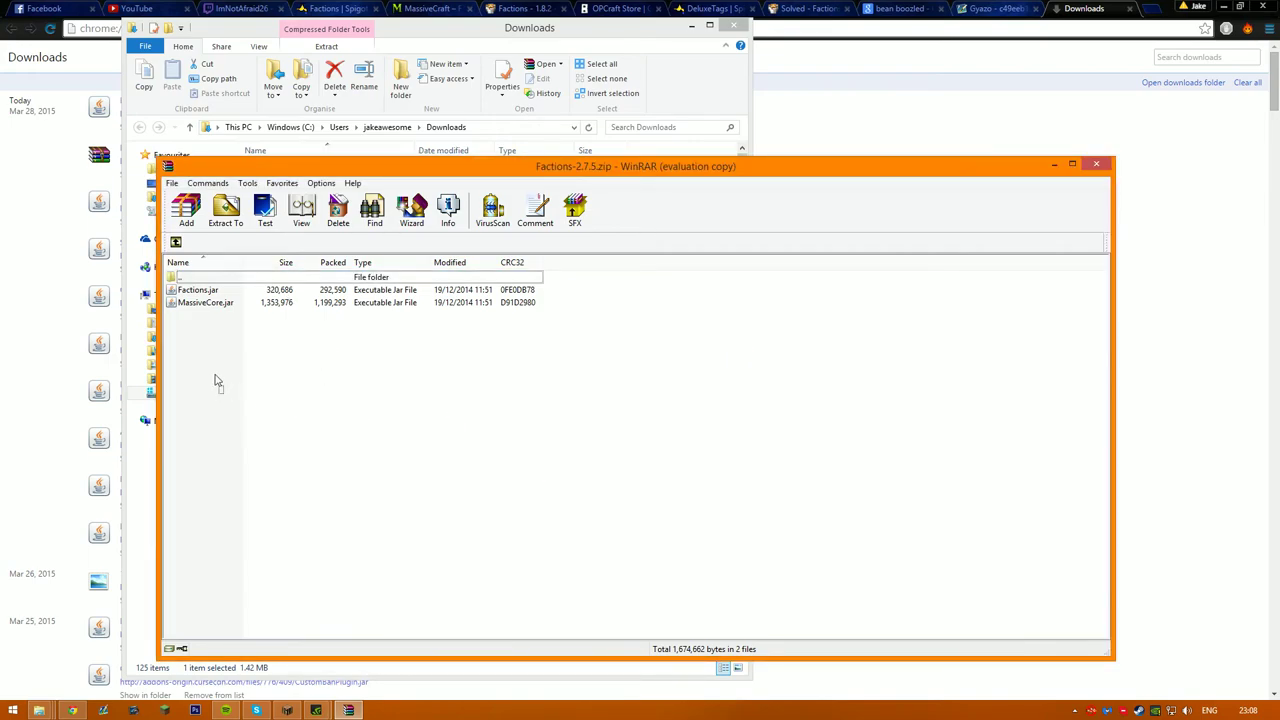
pyautogui.moveTo(36, 712)
pyautogui.mouseDown()
pyautogui.moveTo(40, 700)
pyautogui.moveTo(257, 660)
pyautogui.moveTo(391, 656)
pyautogui.moveTo(362, 276)
pyautogui.mouseUp()
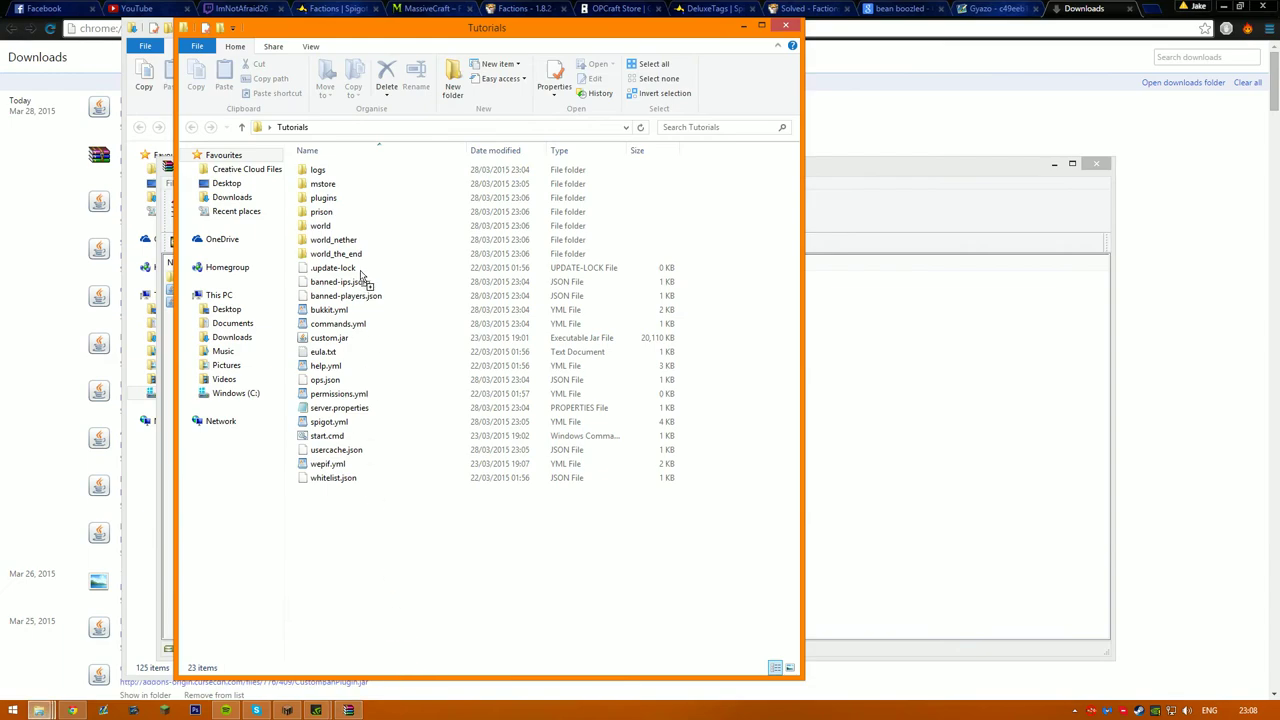
# - Relaunch the Spigot server from start.cmd in the Tutorials folder
pyautogui.doubleClick(353, 436)
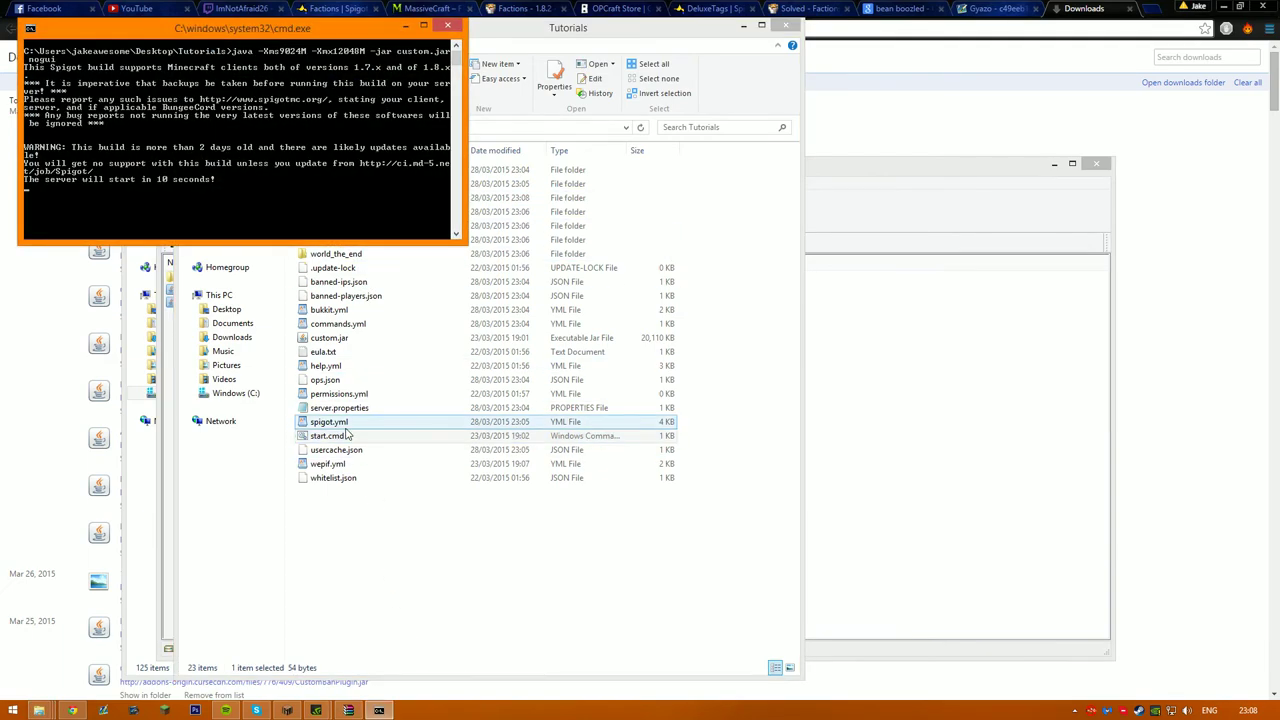
pyautogui.rightClick(322, 704)
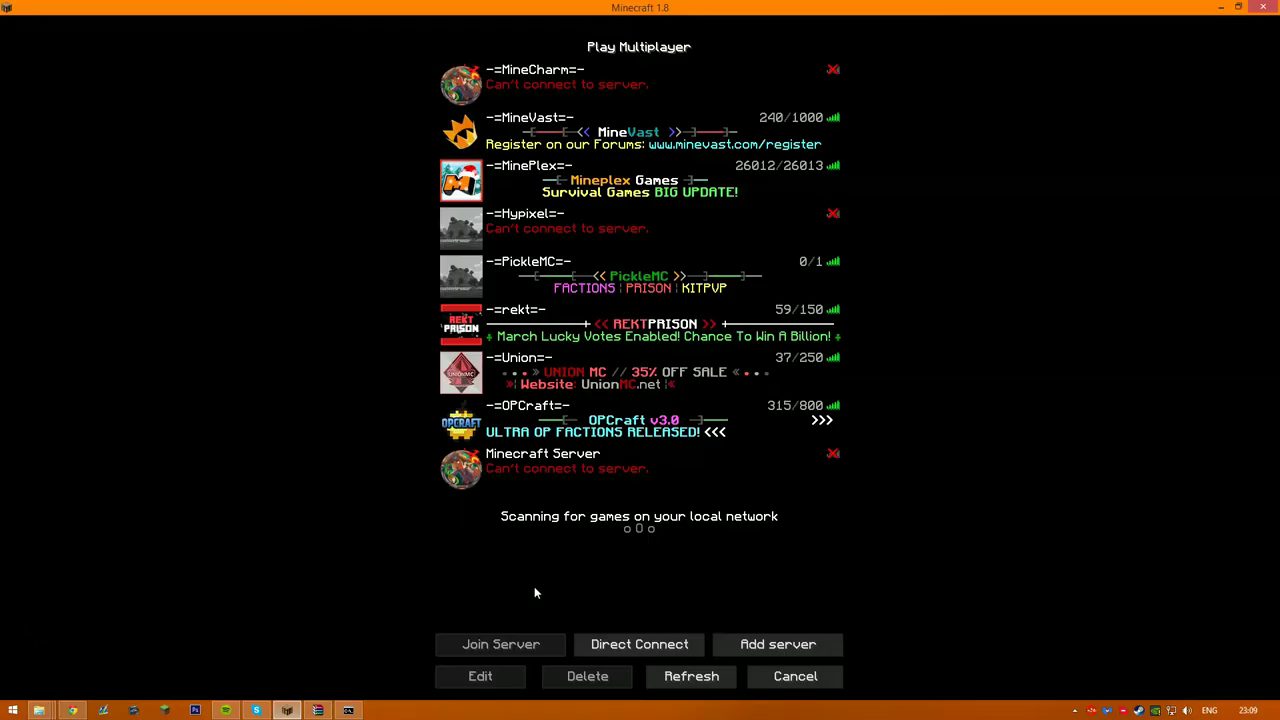
# - Rejoin the restarted Minecraft Server and send 'hi' in chat
pyautogui.click(675, 678)
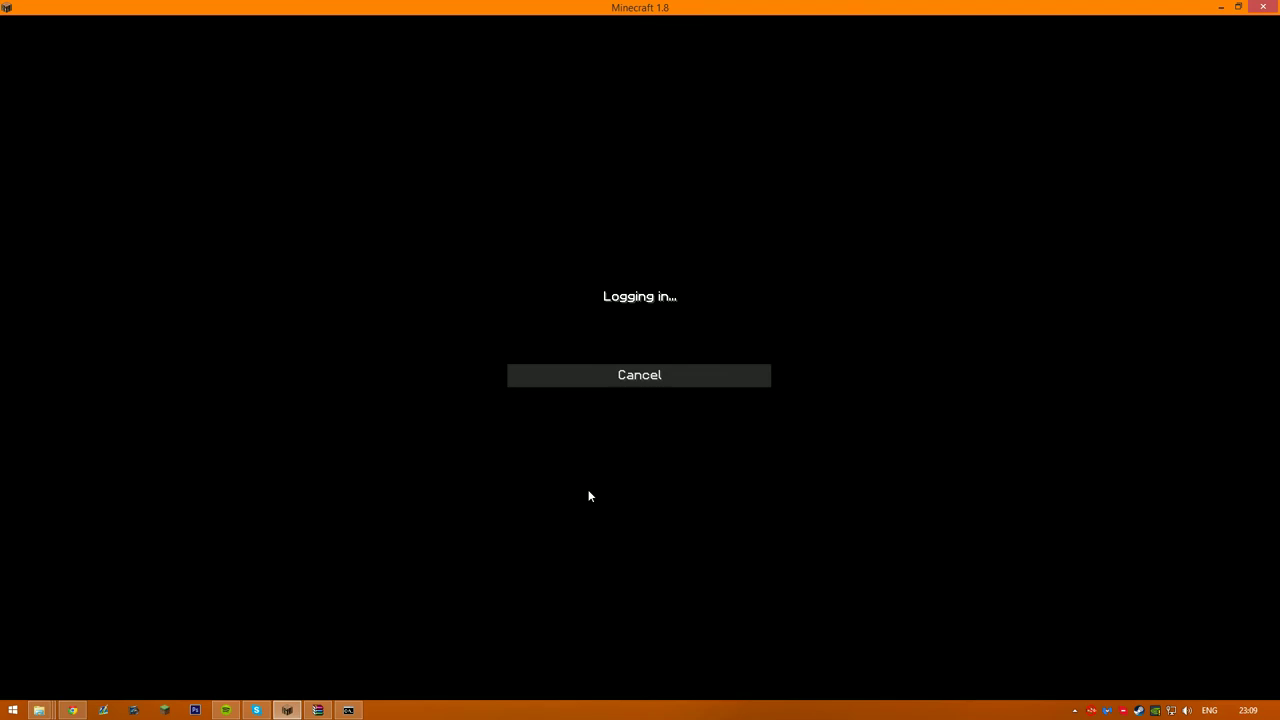
pyautogui.write('ee')
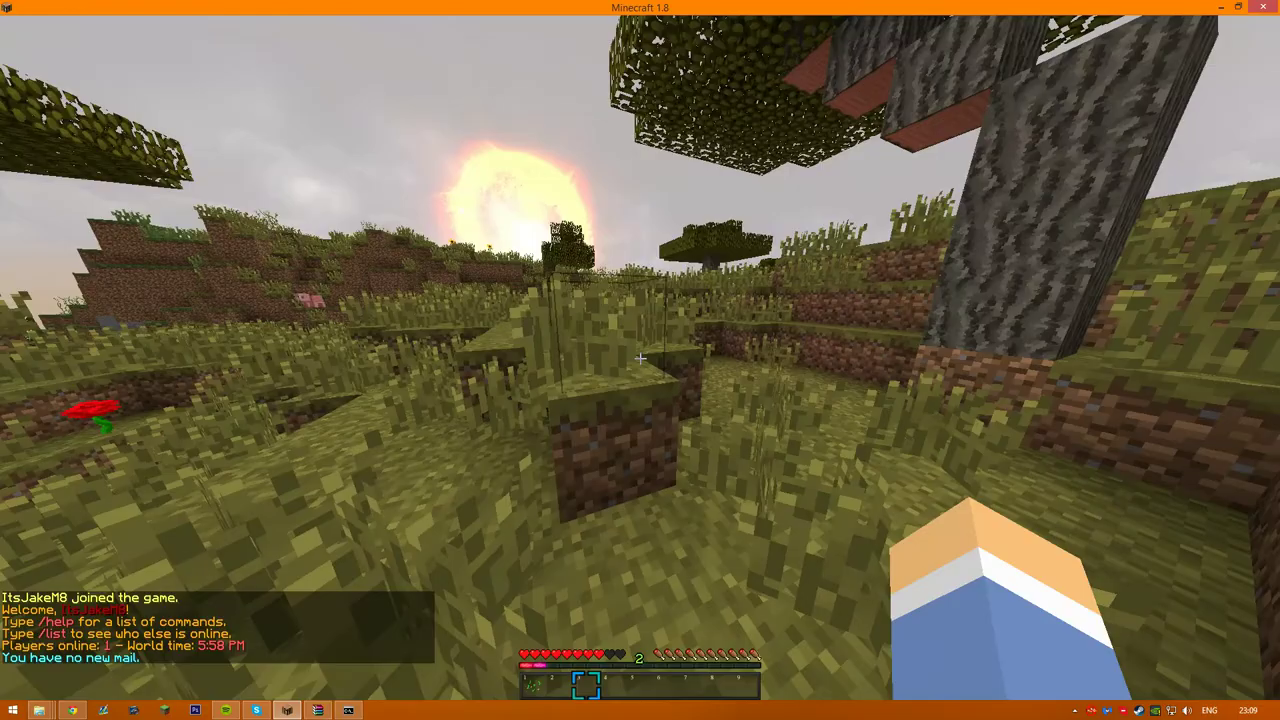
pyautogui.write('thi')
pyautogui.press('Return')
pyautogui.press('e')
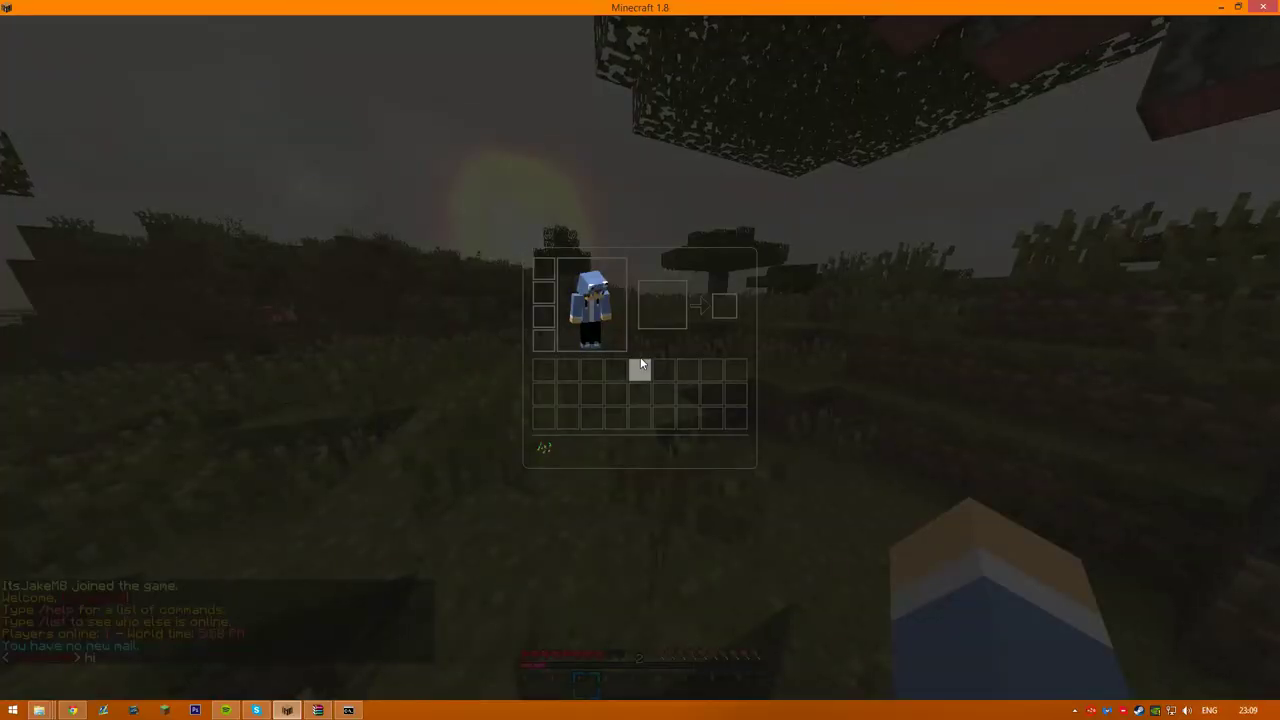
pyautogui.press('e')
# - Walk toward the trees, check the balance with /bal ($-100), and begin the faction create command
pyautogui.press('w')
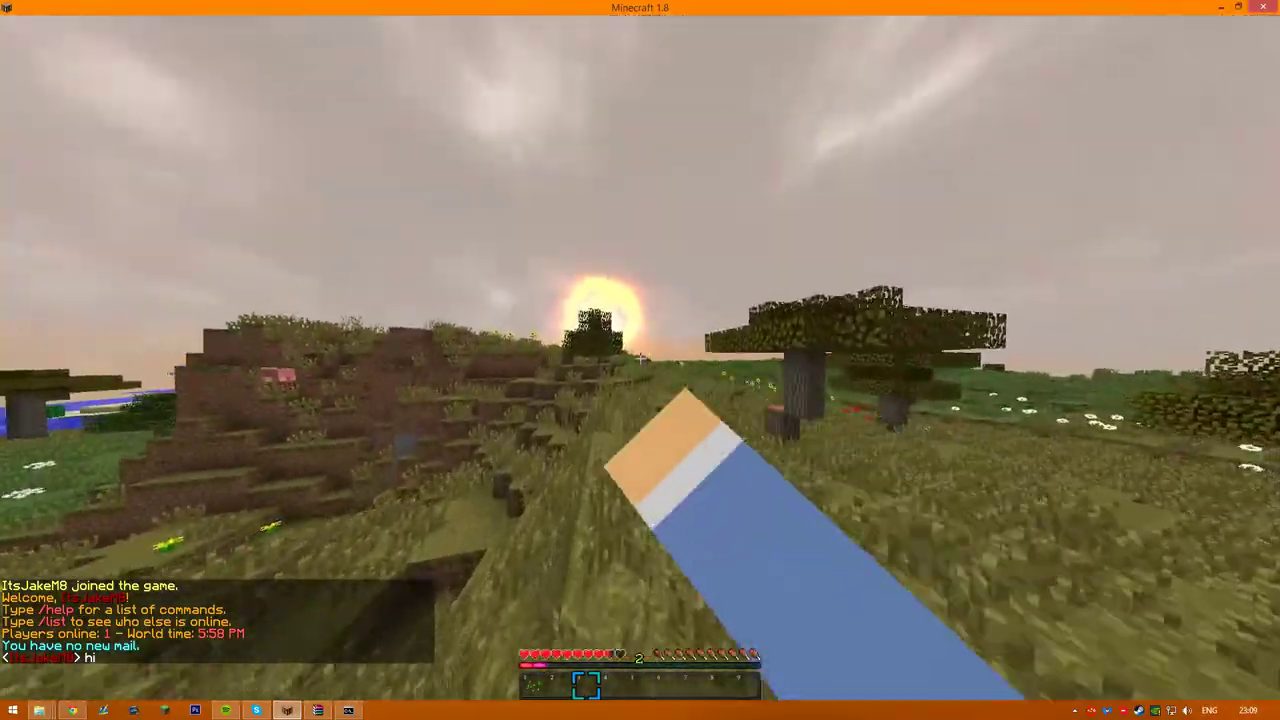
pyautogui.press('w')
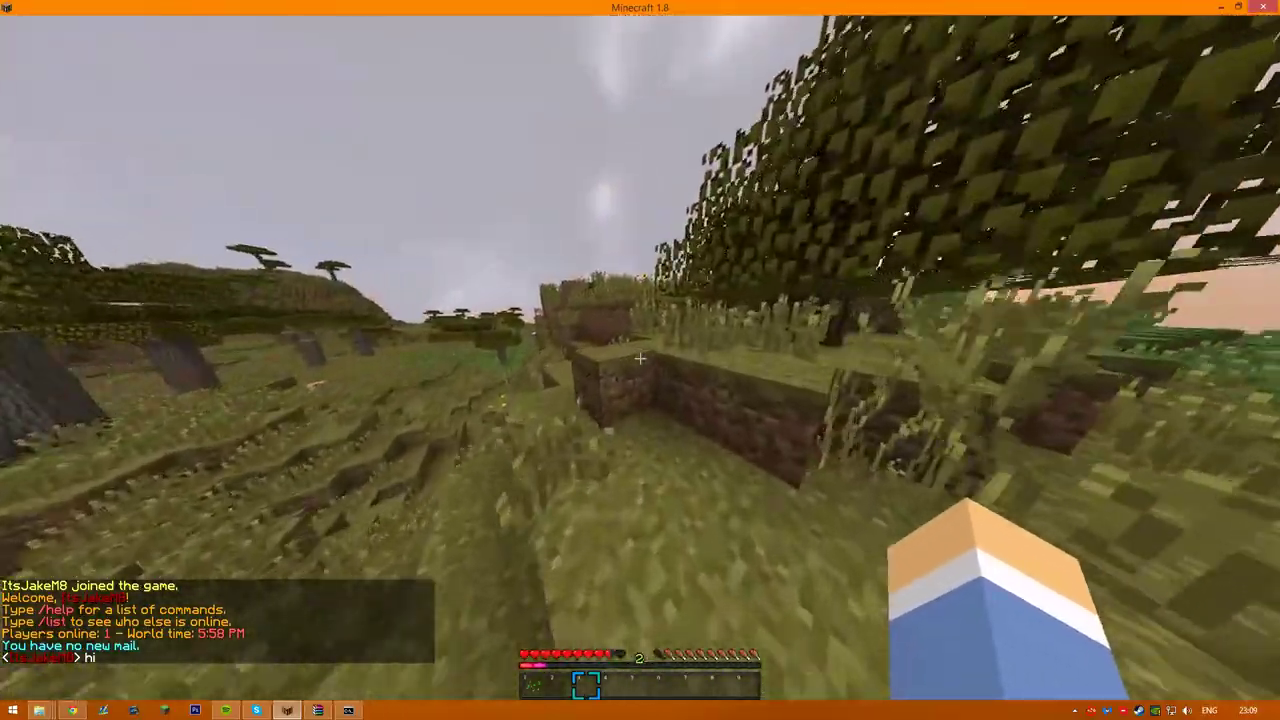
pyautogui.write('/bal')
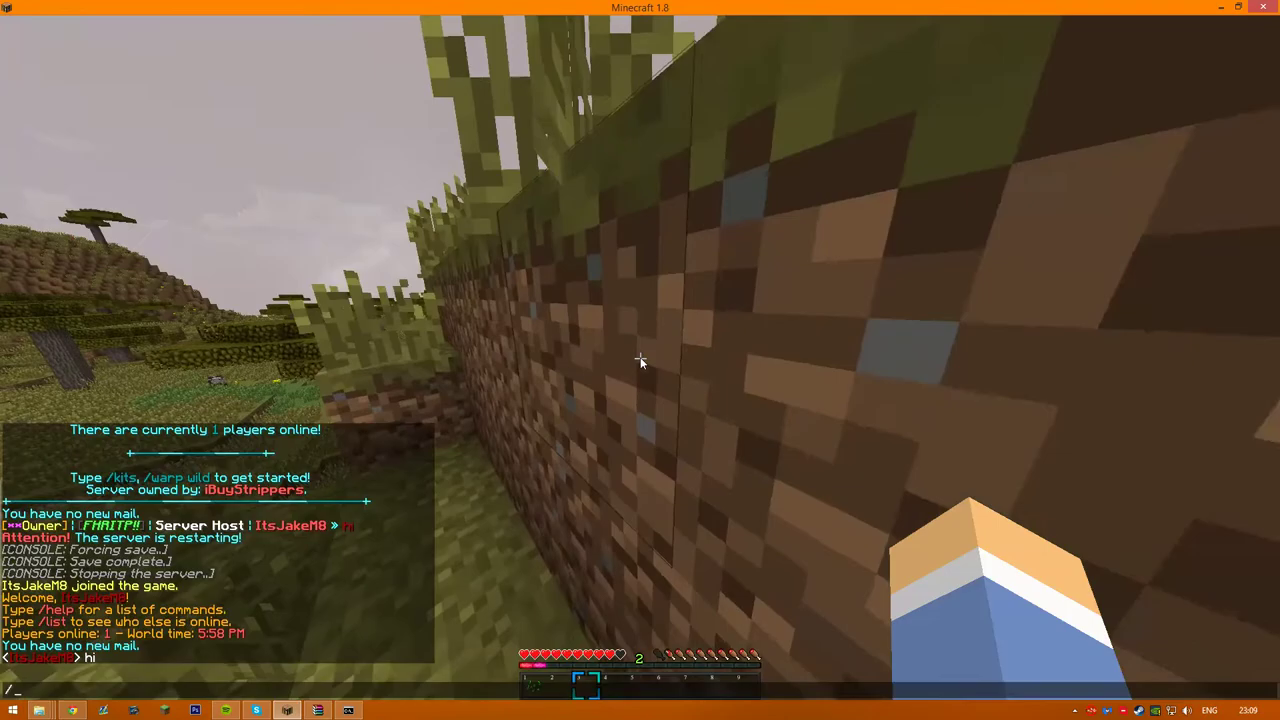
pyautogui.press('Return')
pyautogui.press('space')
pyautogui.press('w')
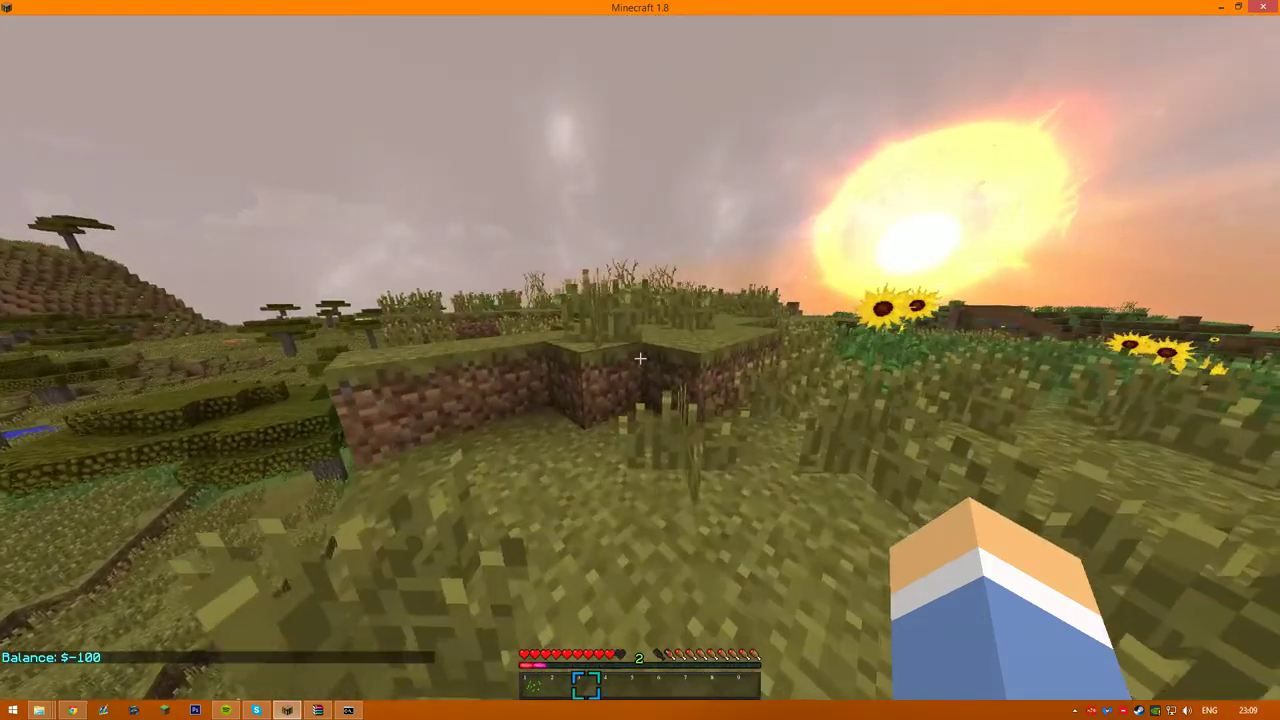
pyautogui.write('/f create Tut')
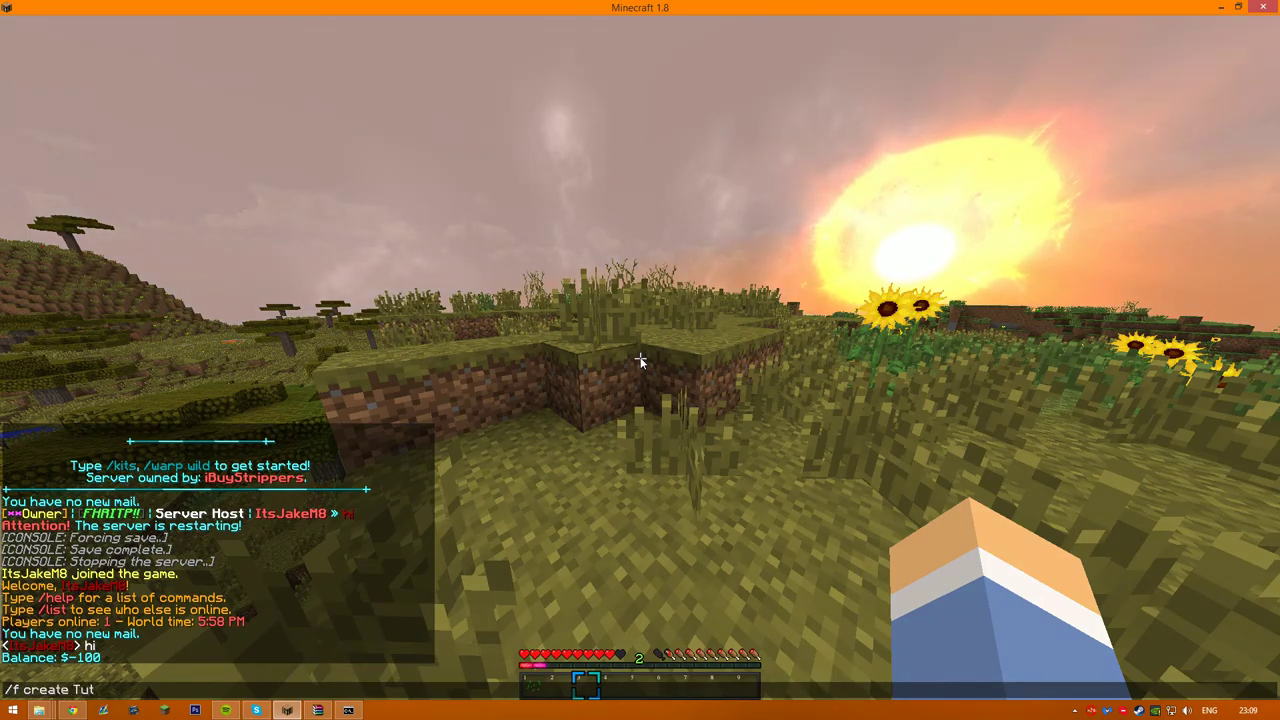
pyautogui.write('hi')
# - Submit /f create Tutorials, creating the Tutorials faction for $100
pyautogui.press('Return')
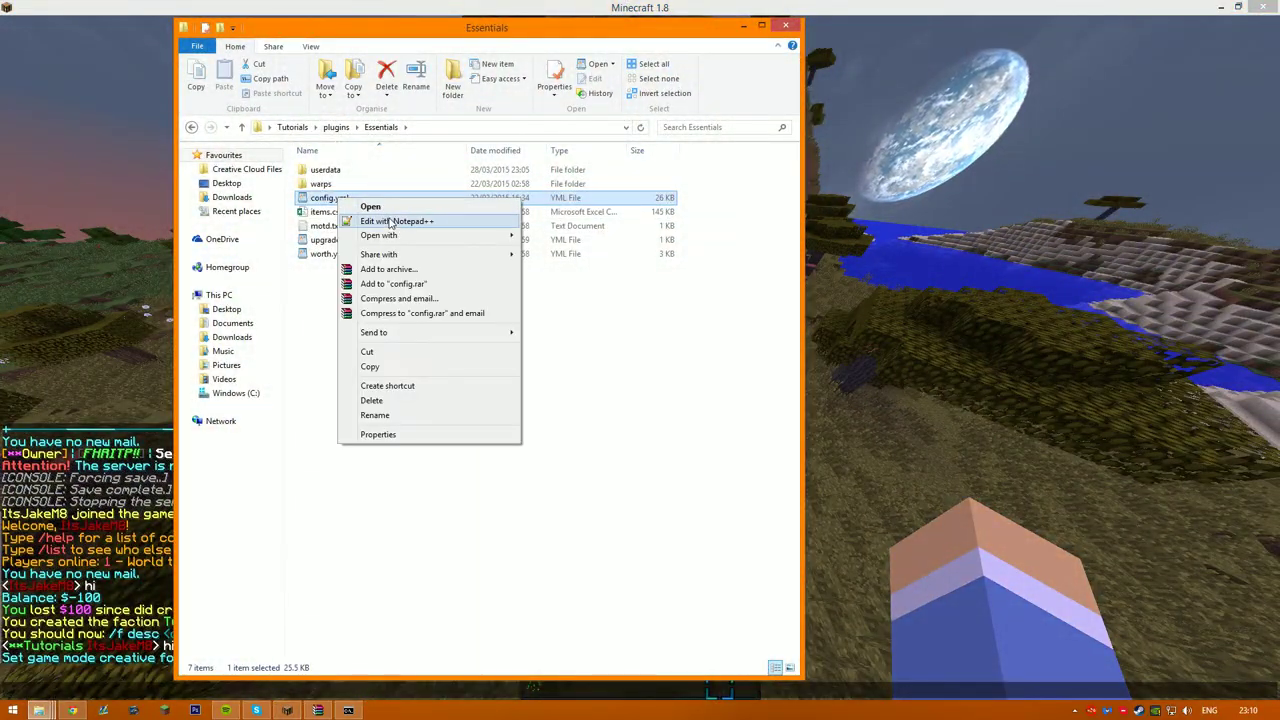
# - Open Essentials config.yml in Notepad++ and go to the commented group format on line 526
pyautogui.click(391, 222)
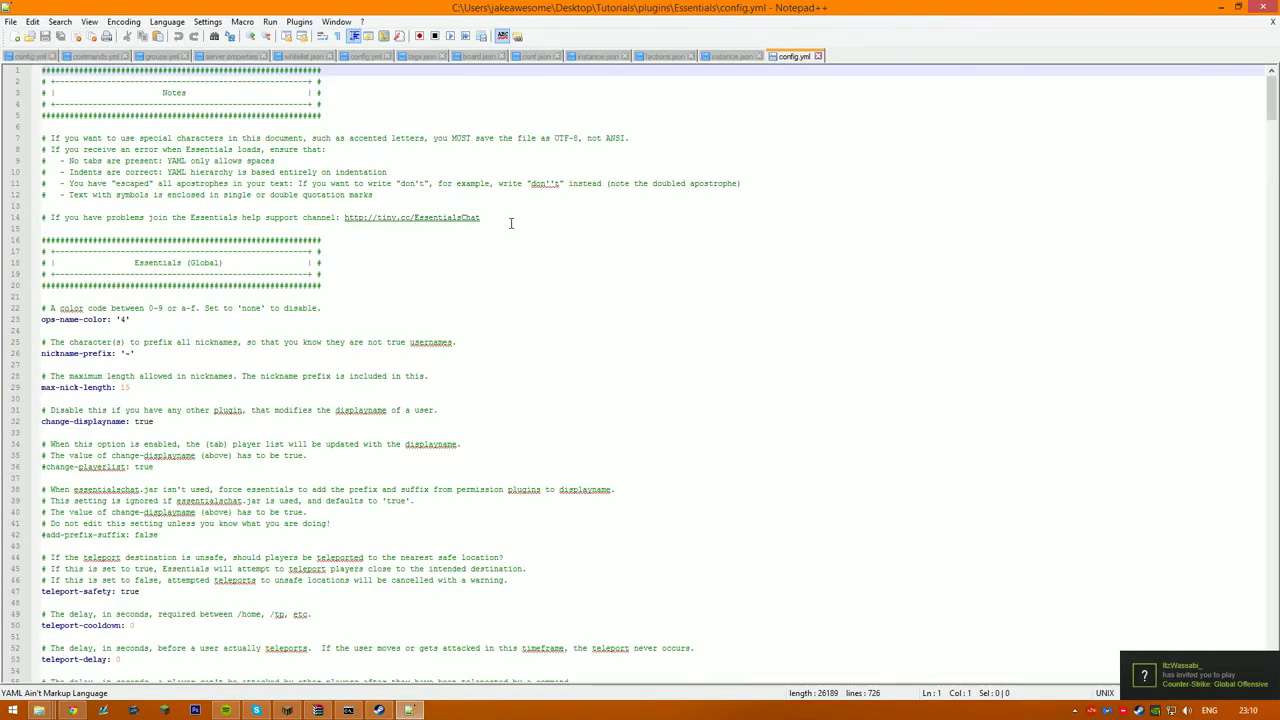
pyautogui.scroll(-13, 576, 286)
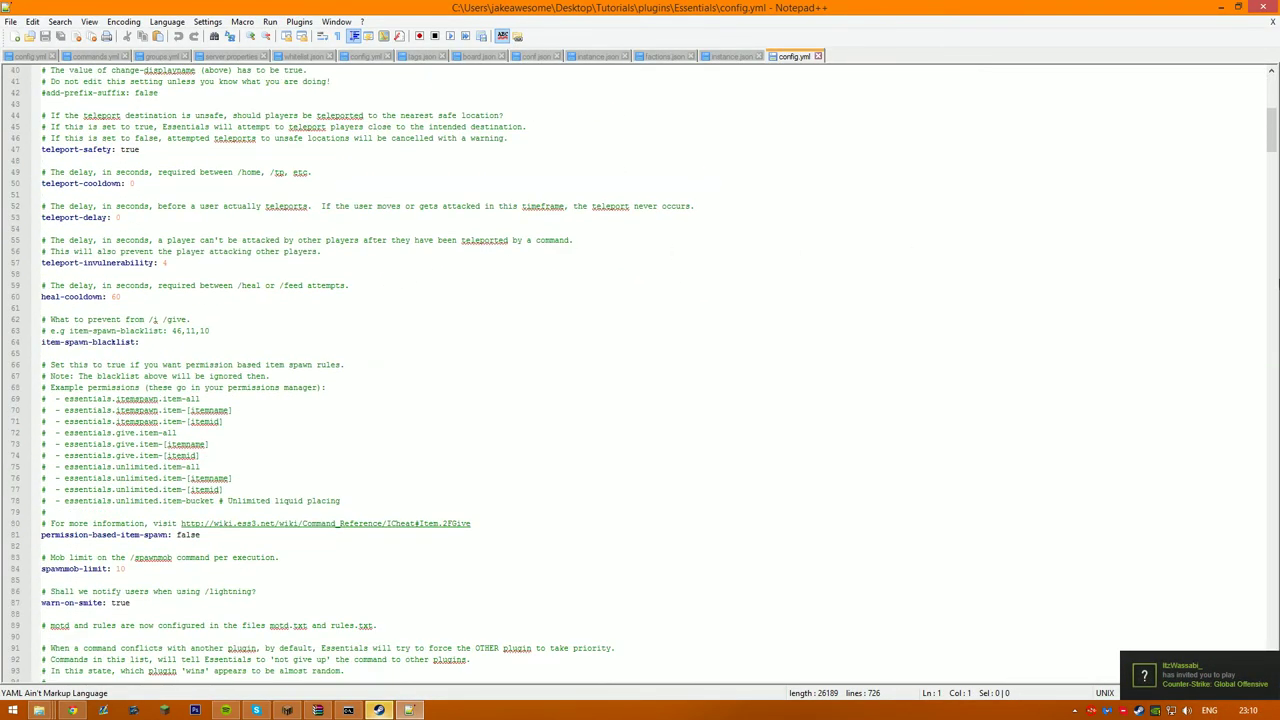
pyautogui.moveTo(1273, 148)
pyautogui.mouseDown()
pyautogui.moveTo(1271, 86)
pyautogui.moveTo(1273, 530)
pyautogui.mouseUp()
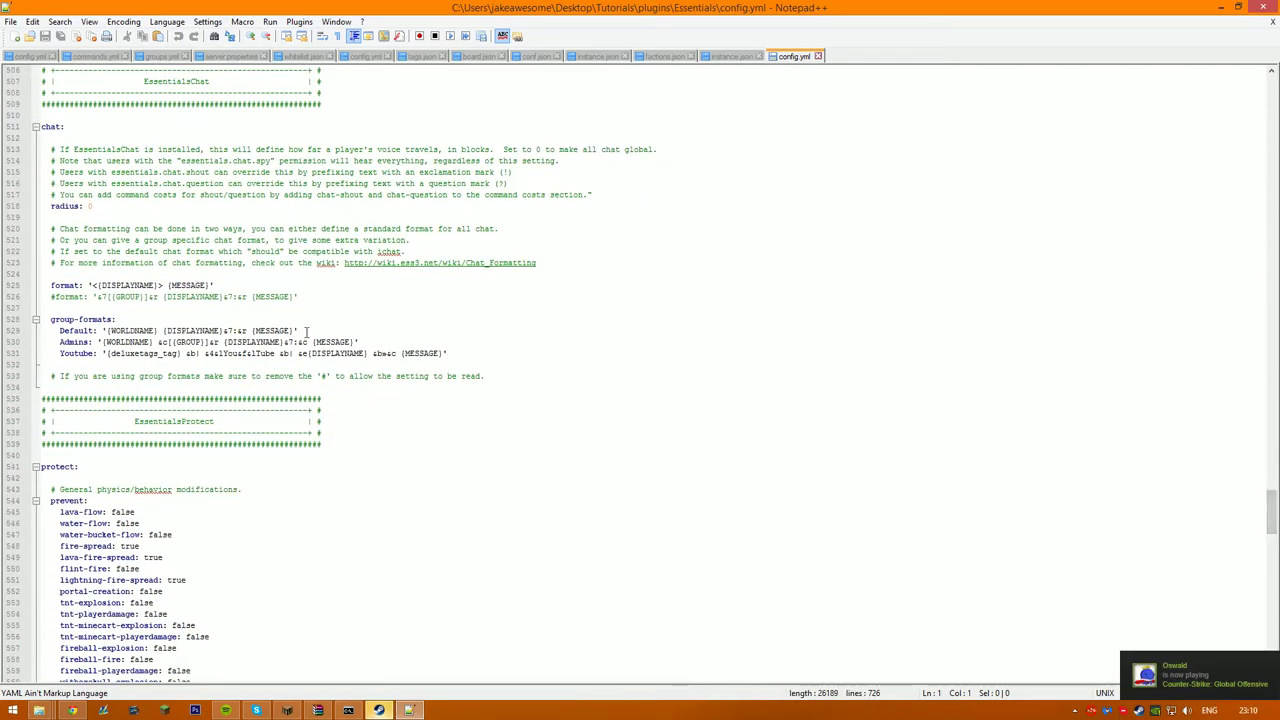
pyautogui.click(57, 297)
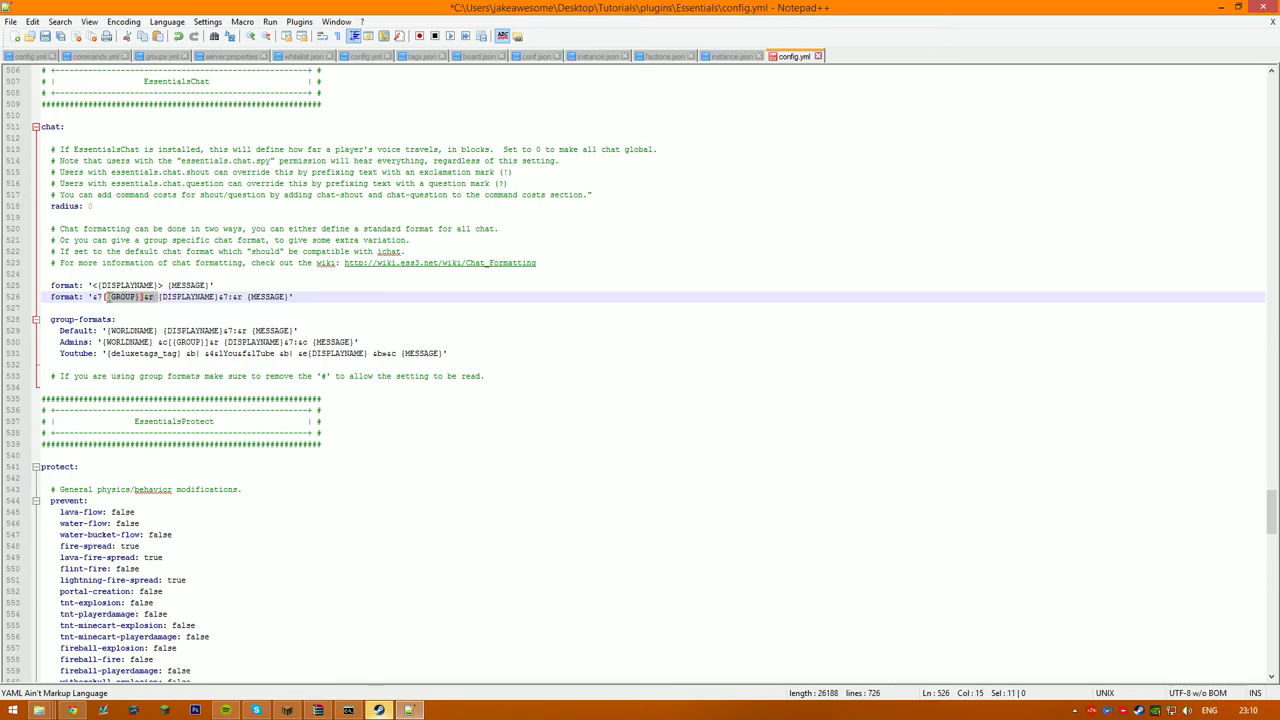
# - Reply 'go away' in the Steam chat, then switch to the Dev server's config.yml tab
pyautogui.click(378, 710)
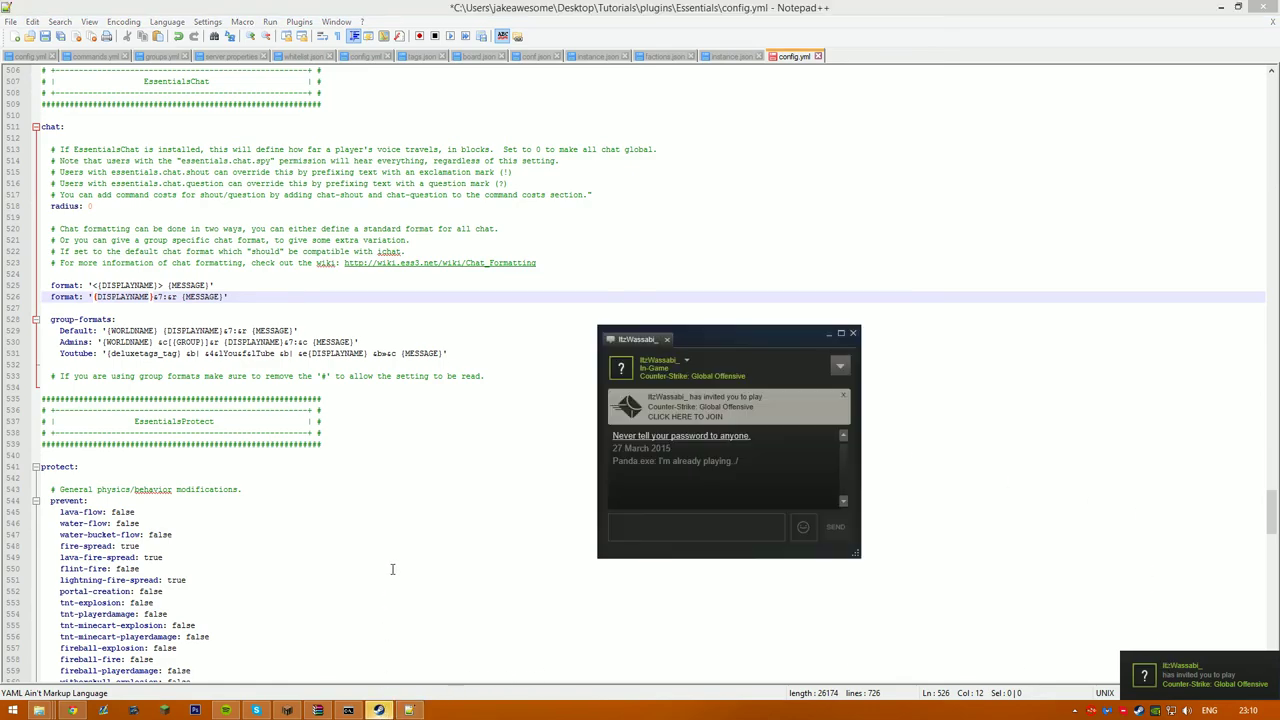
pyautogui.write('go away')
pyautogui.press('Return')
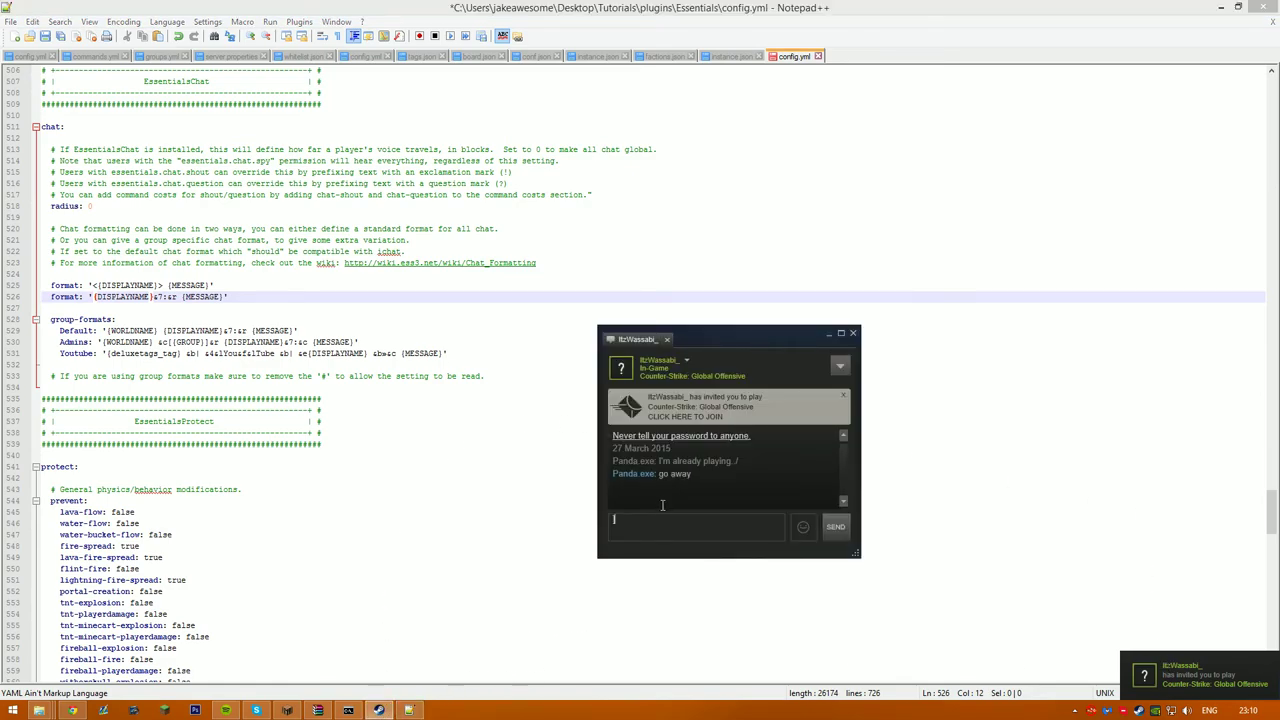
pyautogui.click(407, 405)
pyautogui.click(128, 297)
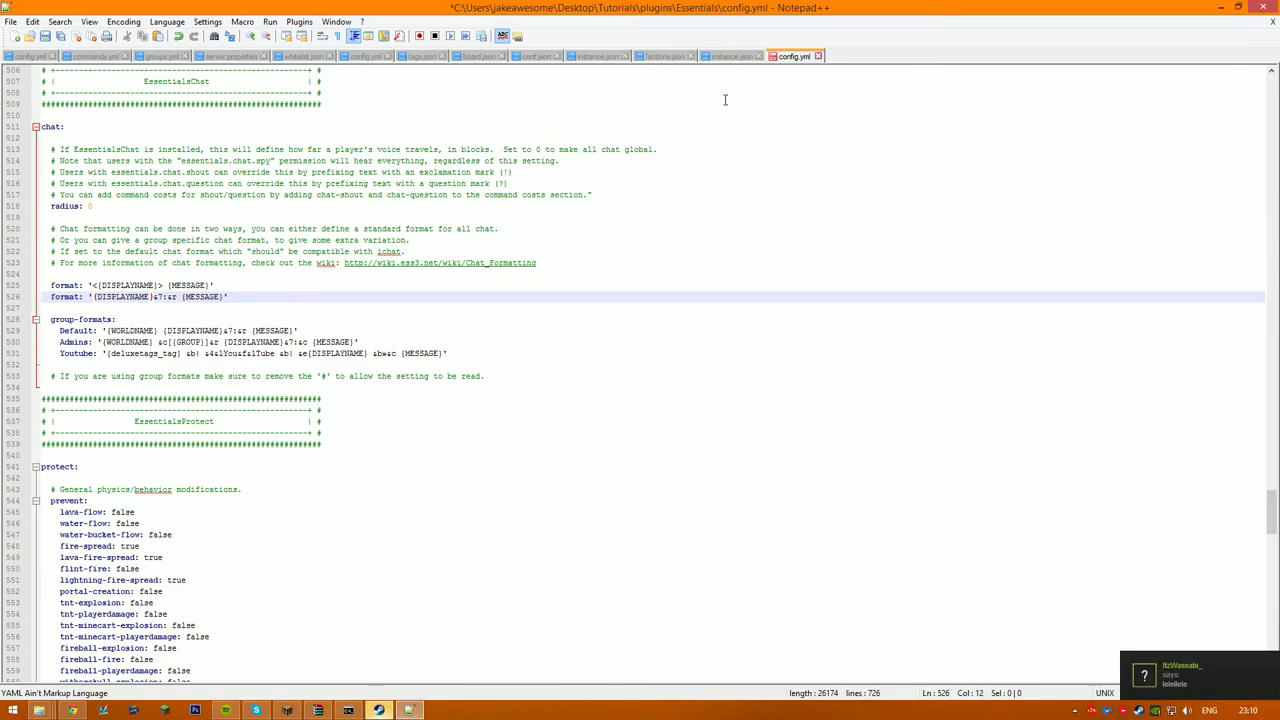
pyautogui.click(367, 56)
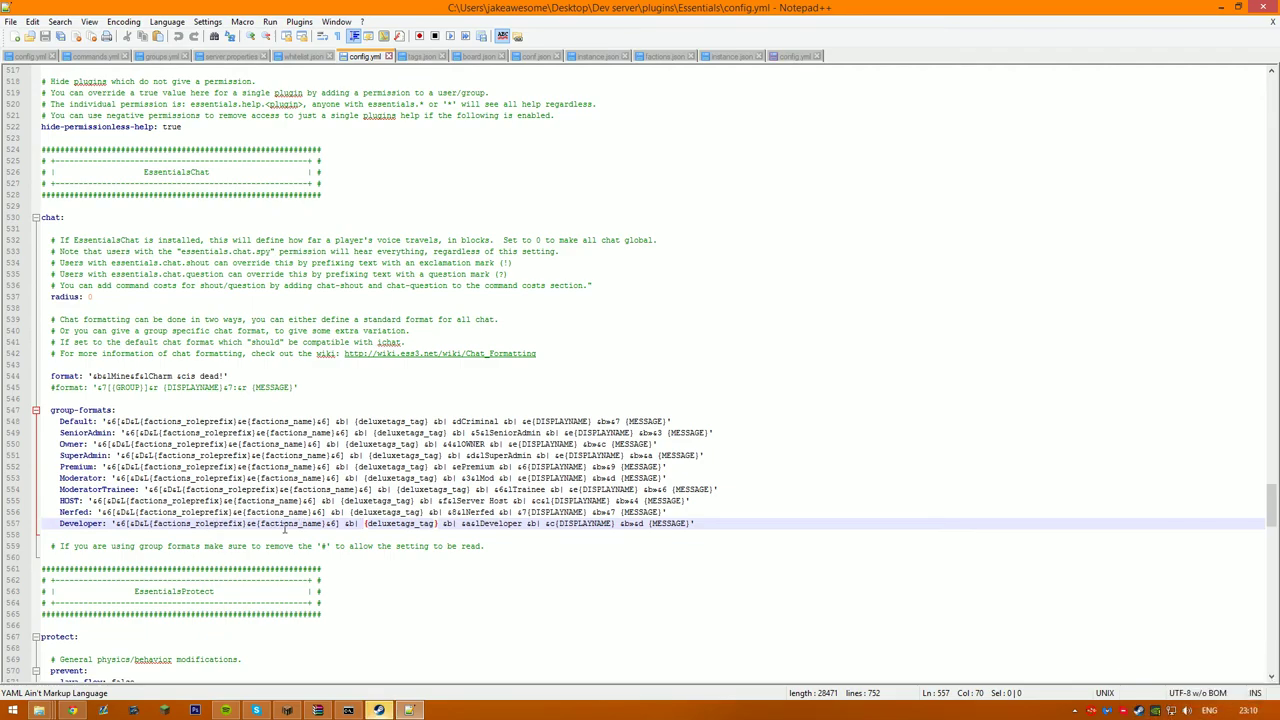
# - Copy the &6[&D&L{factions_roleprefix}&e{factions_name}&6] prefix into Tutorials line 526 and save
pyautogui.moveTo(341, 523); pyautogui.dragTo(118, 529)
pyautogui.hotkey('ctrl', 'c')
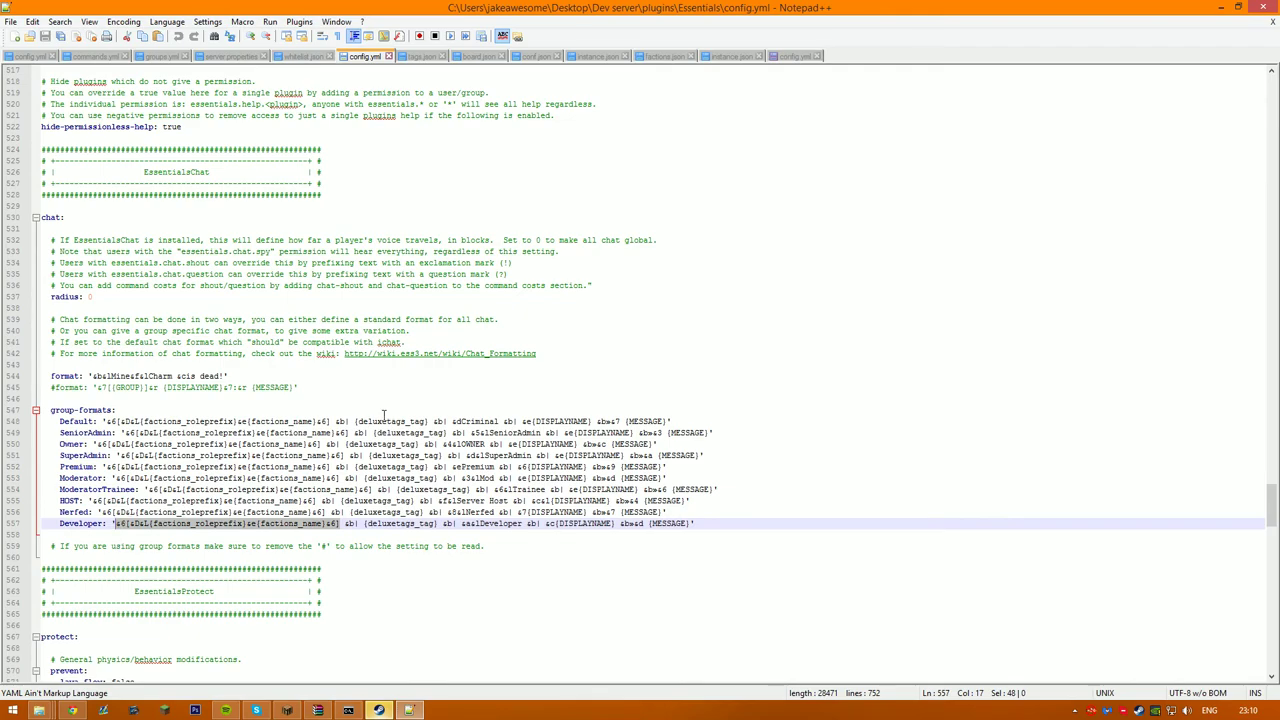
pyautogui.click(790, 58)
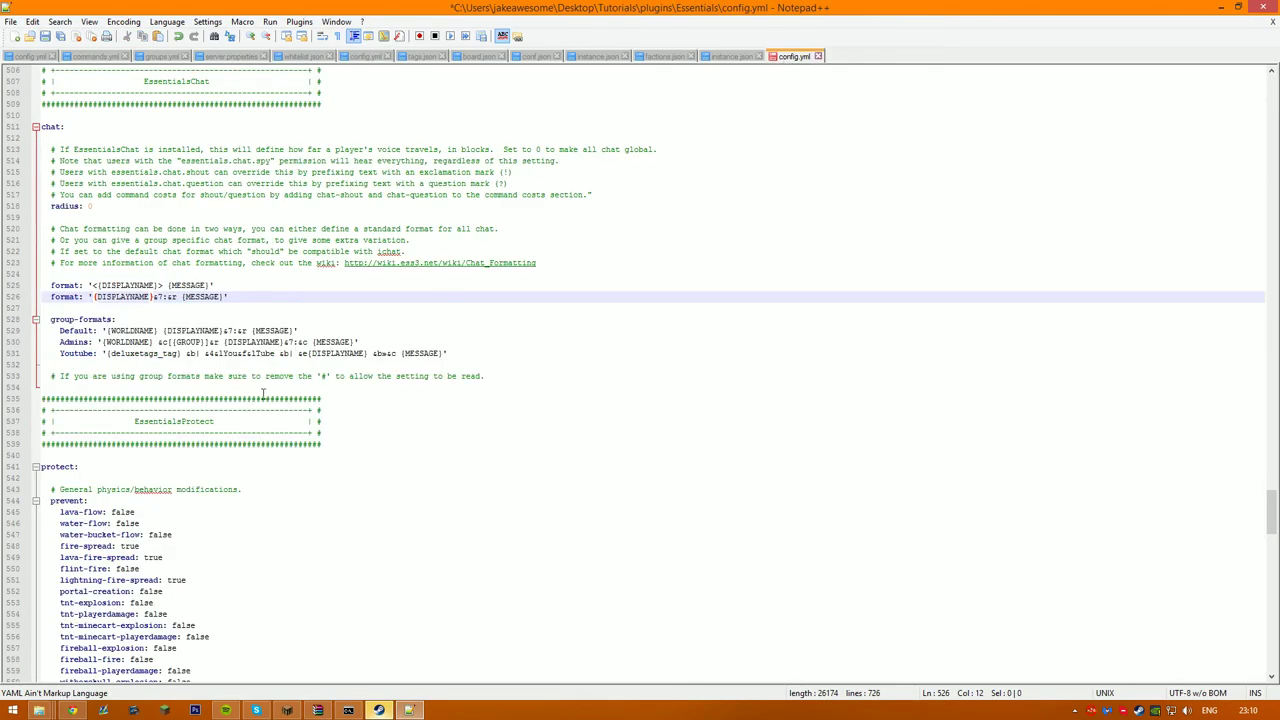
pyautogui.hotkey('ctrl', 'v')
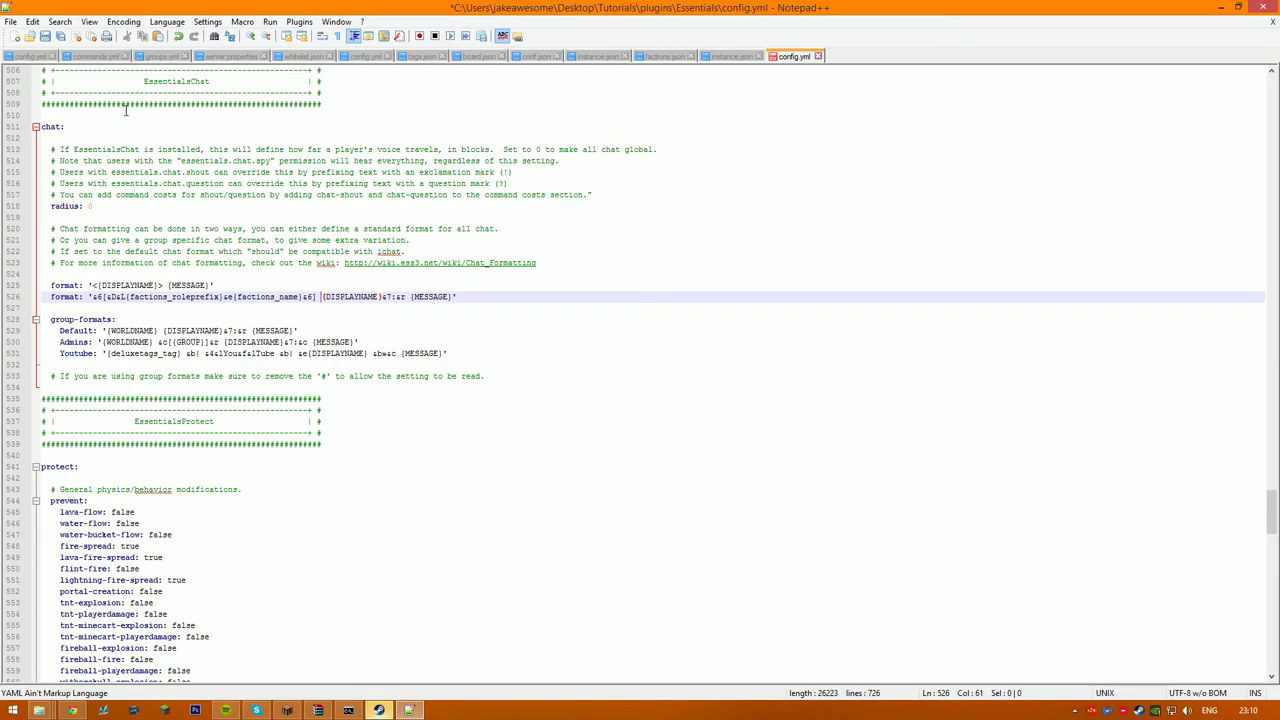
pyautogui.click(45, 37)
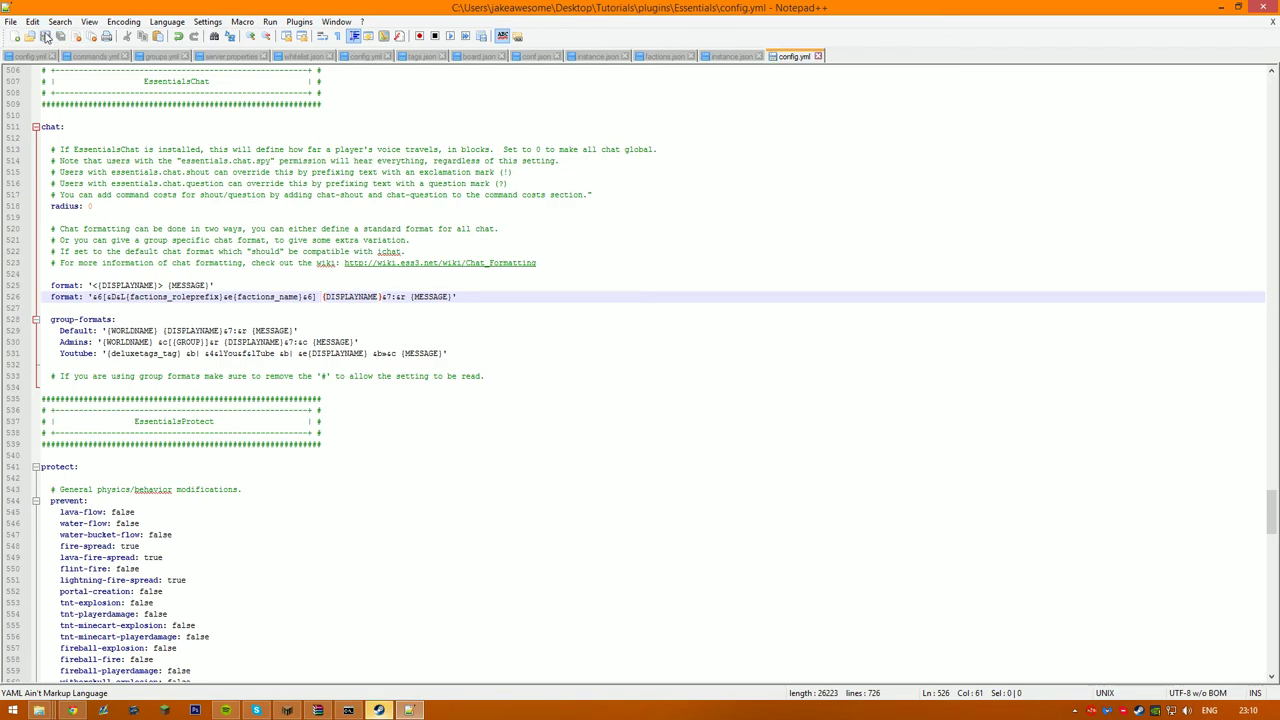
# - Return to Minecraft and send 'hi' as a test chat message
pyautogui.click(286, 712)
pyautogui.click(406, 354)
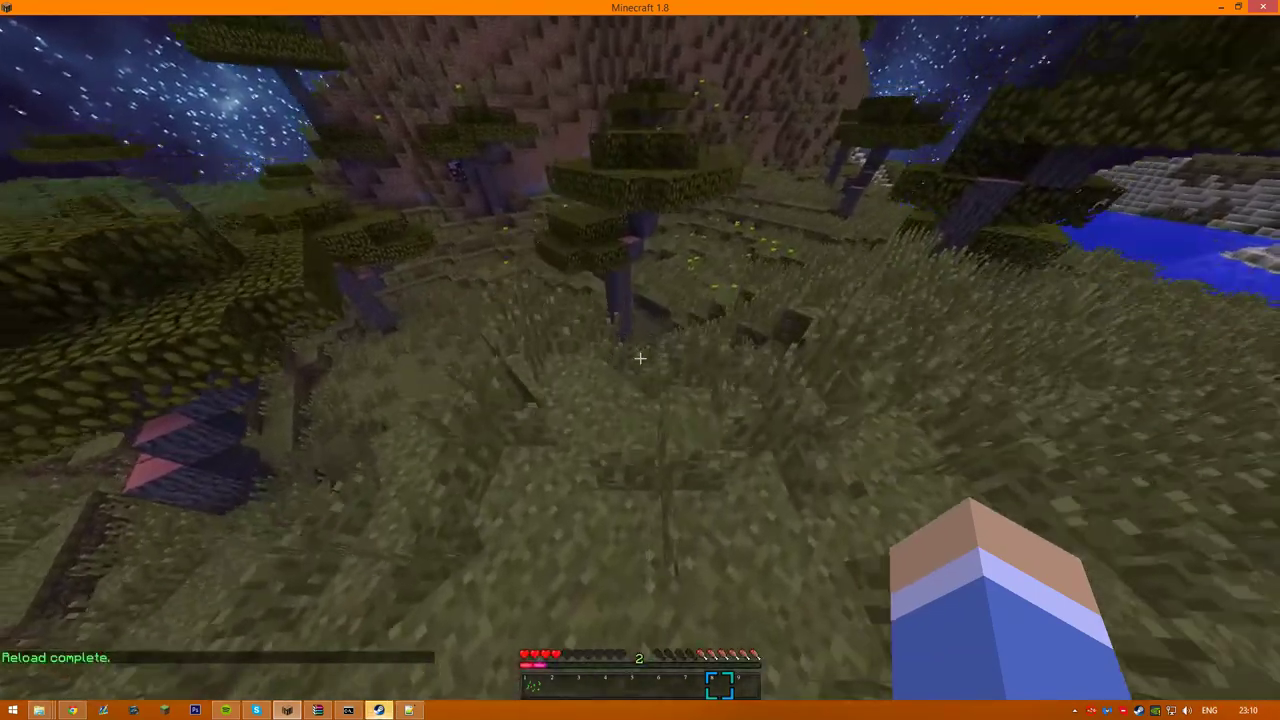
pyautogui.write('thi')
pyautogui.press('Return')
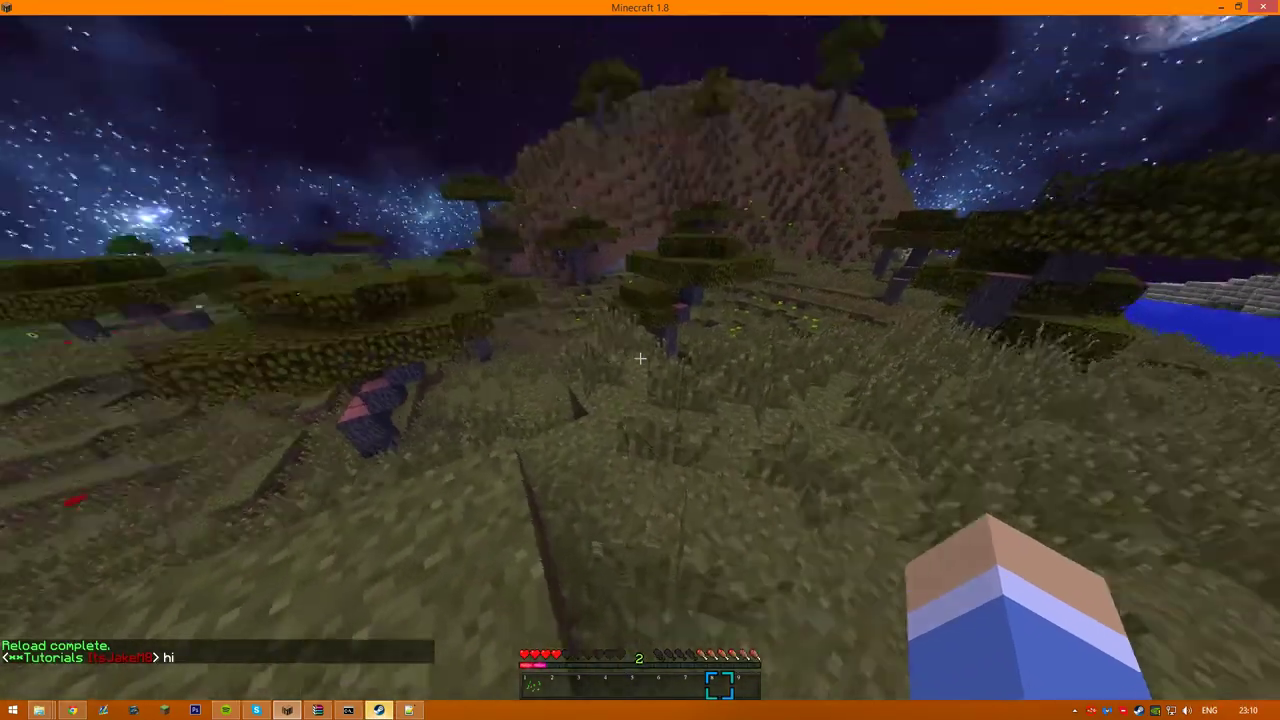
# - Walk across the terrain and reopen chat to check the faction prefix
pyautogui.click(640, 358)
pyautogui.press('w')
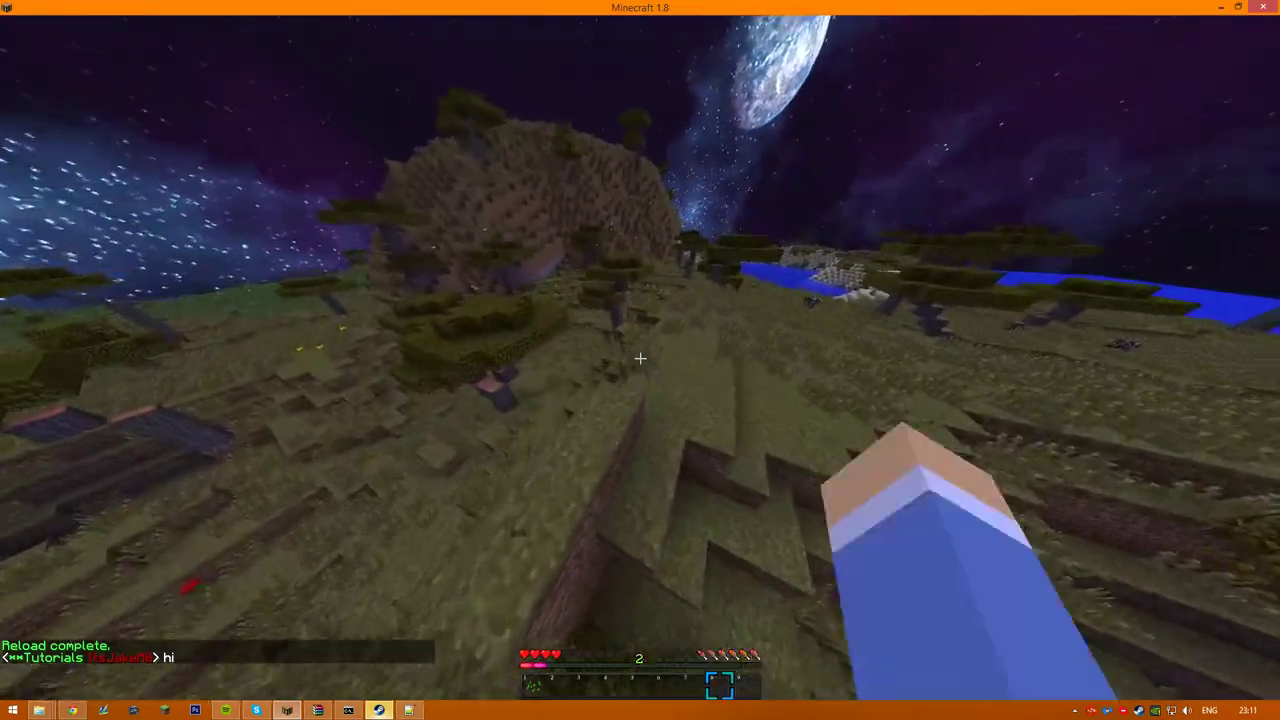
pyautogui.click(640, 358)
pyautogui.press('w')
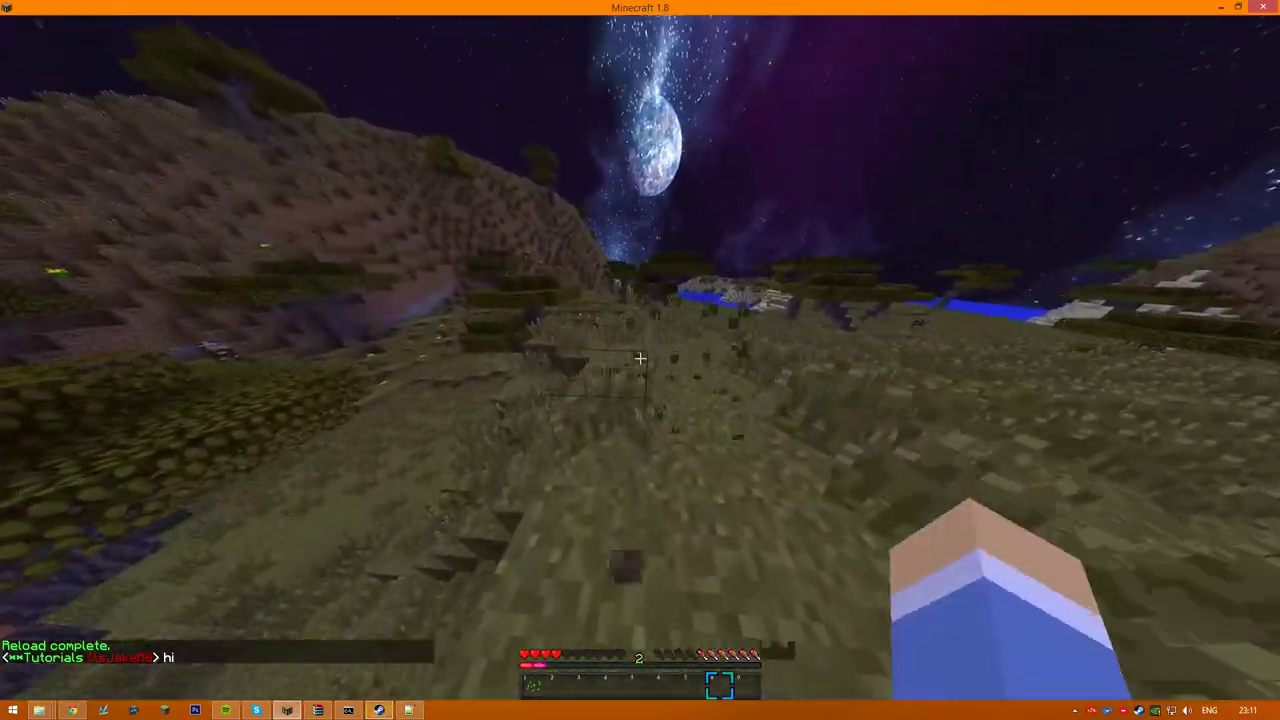
pyautogui.press('w')
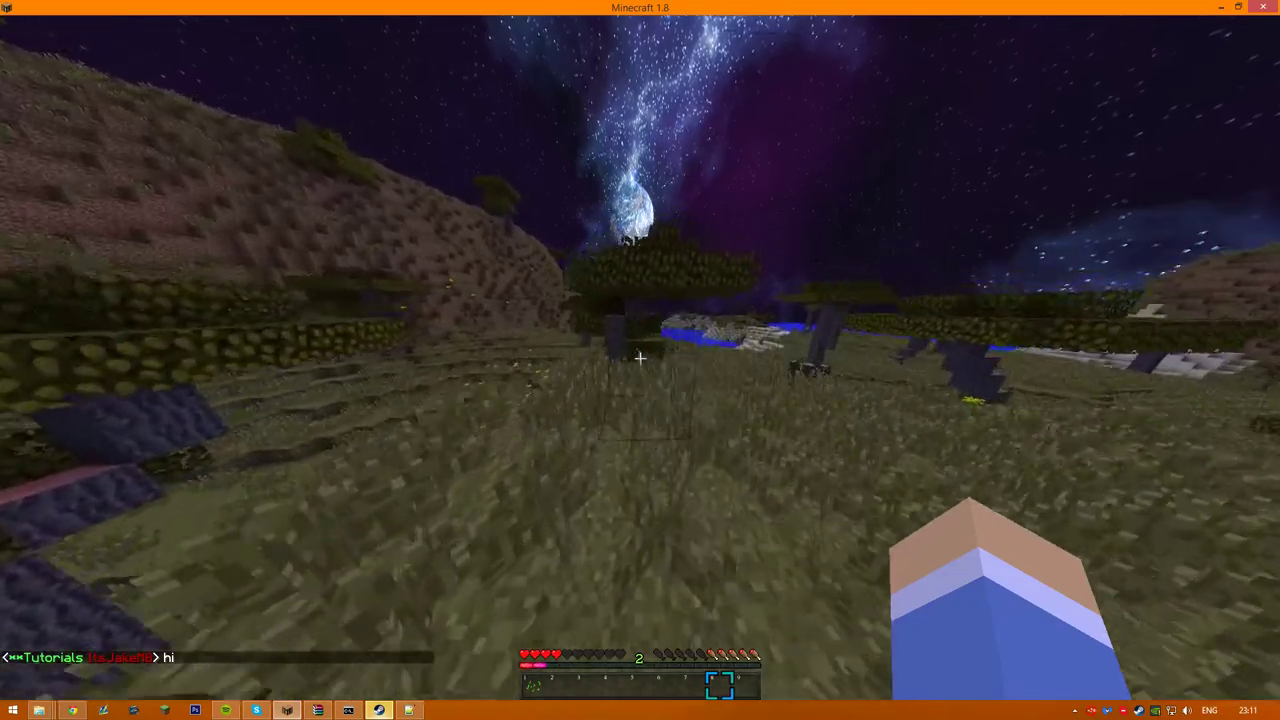
pyautogui.press('t')
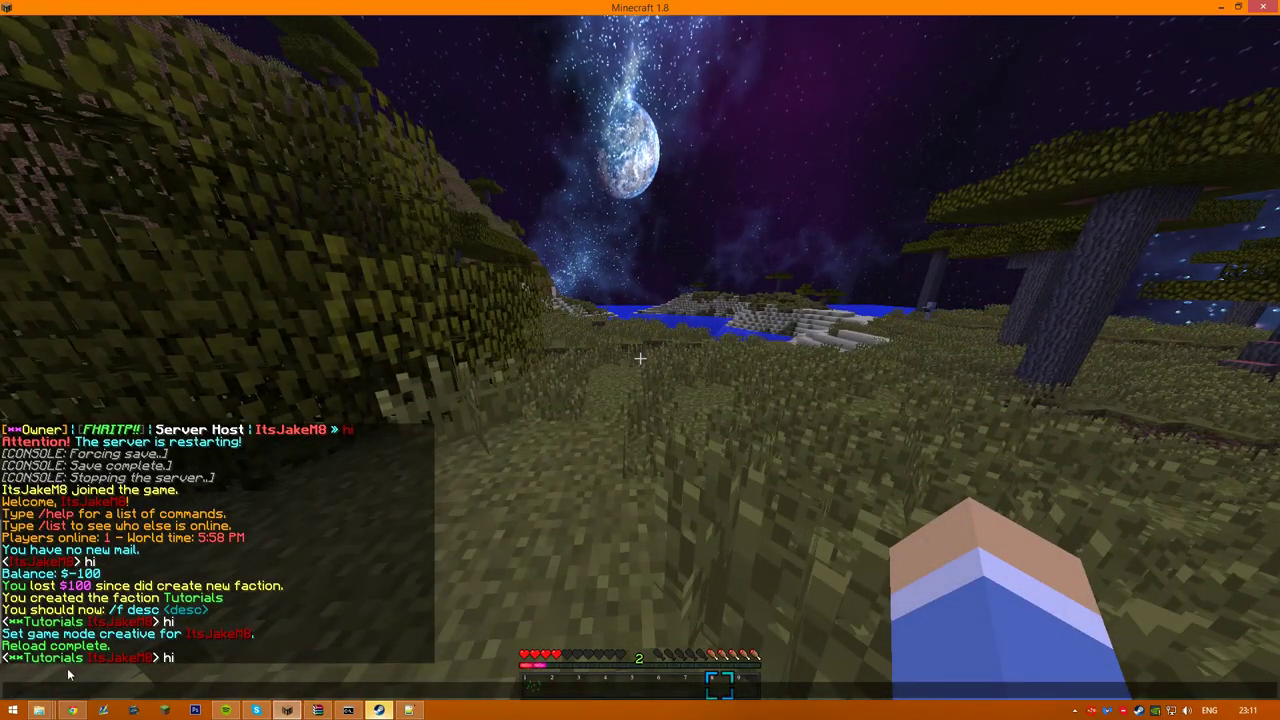
# - In the Essentials folder window, go up to Tutorials and open the mstore folder
pyautogui.moveTo(38, 710)
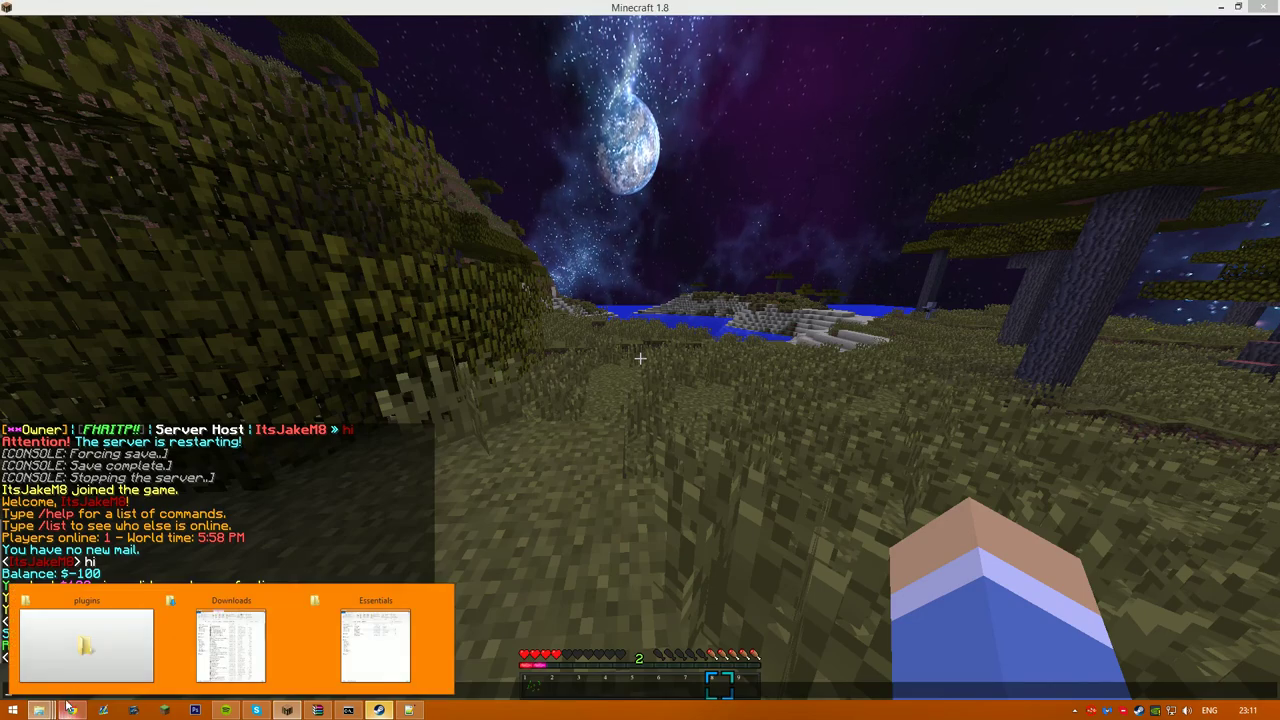
pyautogui.click(314, 625)
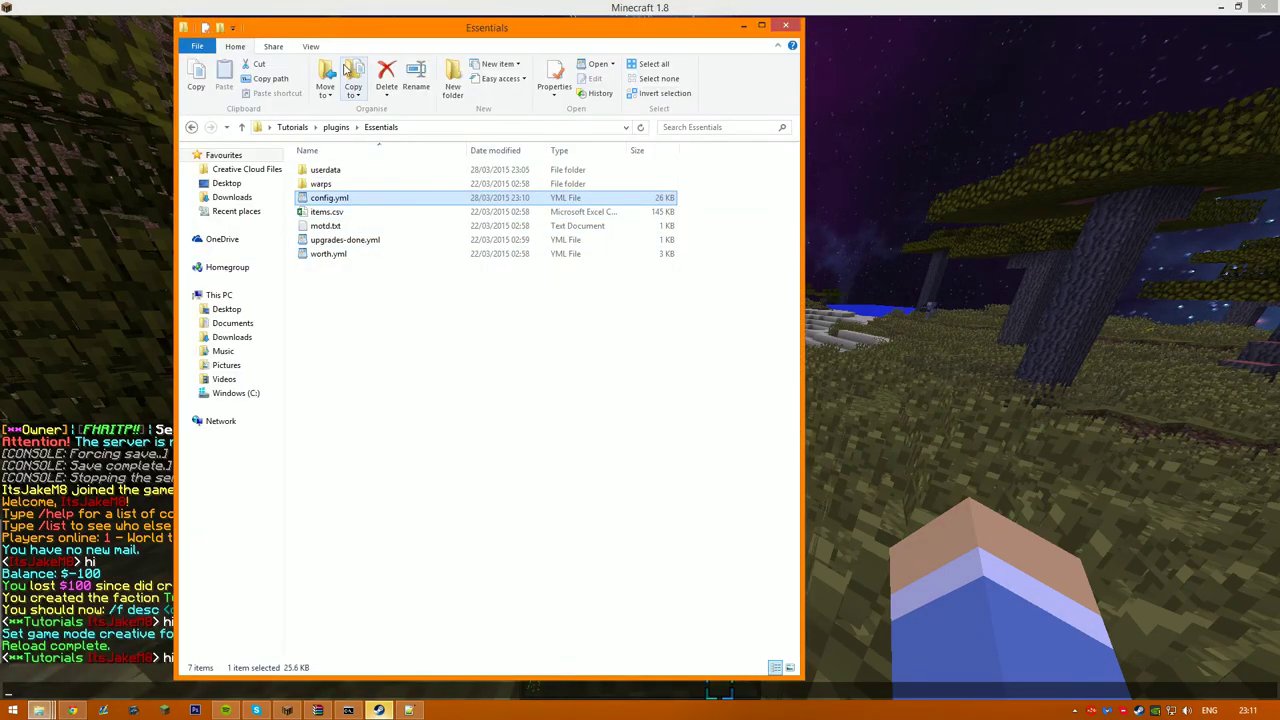
pyautogui.click(290, 127)
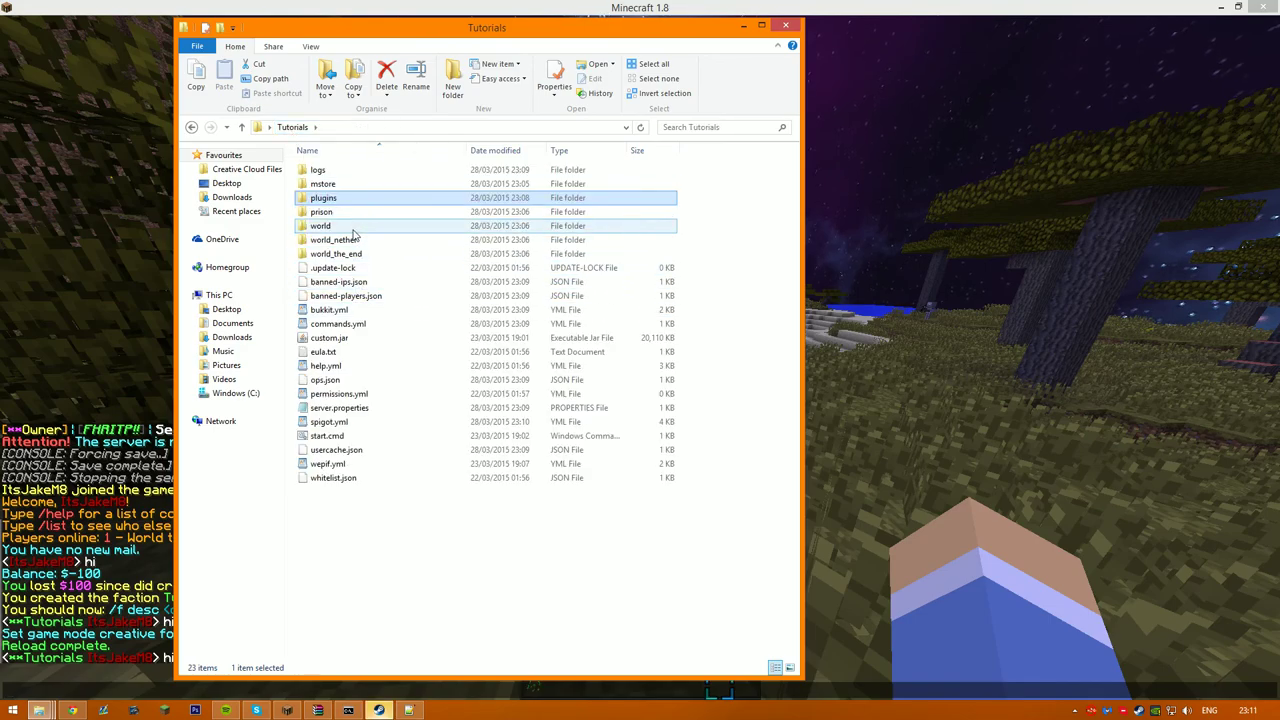
pyautogui.doubleClick(340, 185)
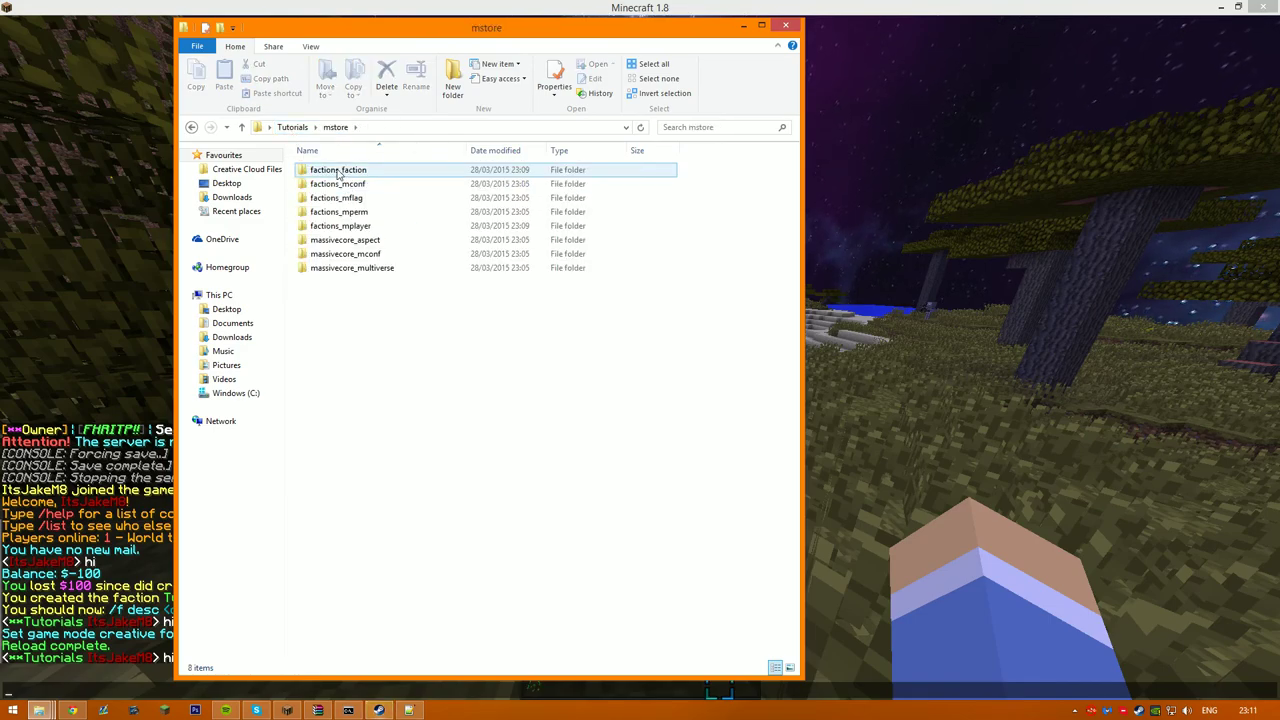
# - Open instance.json from the factions_mconf folder in Notepad++
pyautogui.doubleClick(340, 185)
pyautogui.rightClick(338, 176)
pyautogui.click(365, 194)
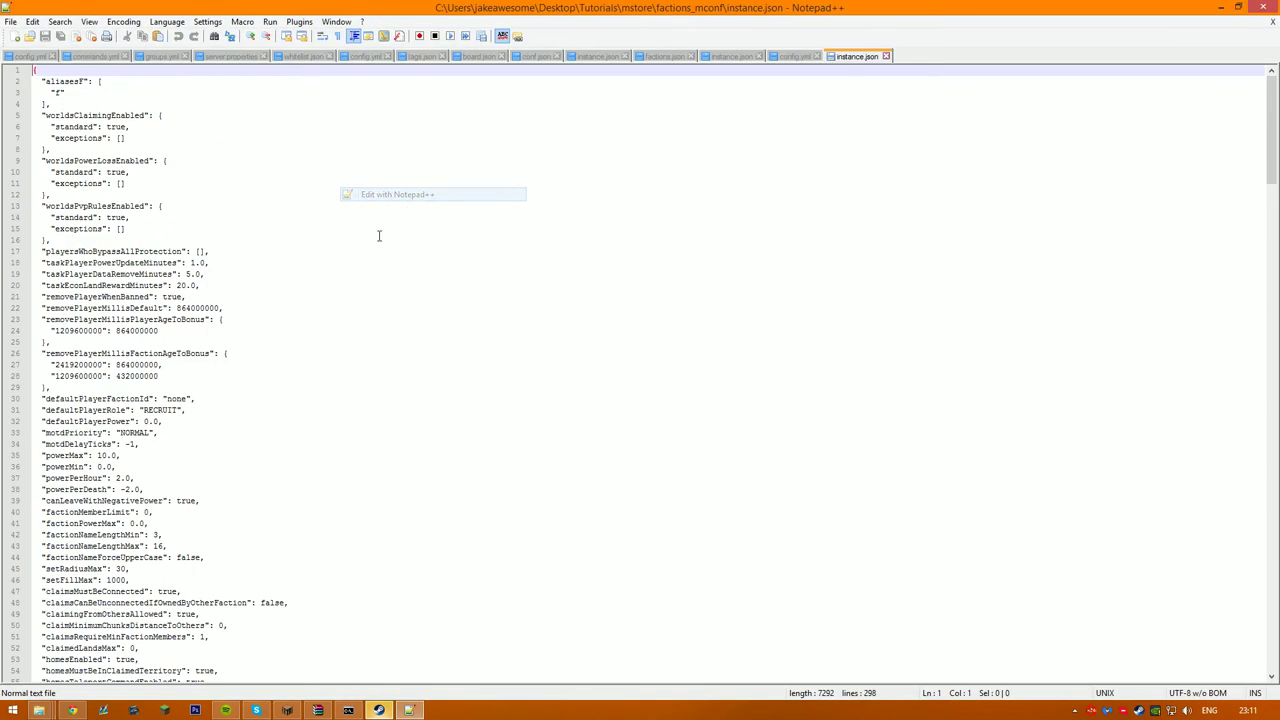
pyautogui.scroll(-4, 228, 283)
pyautogui.scroll(-20, 228, 283)
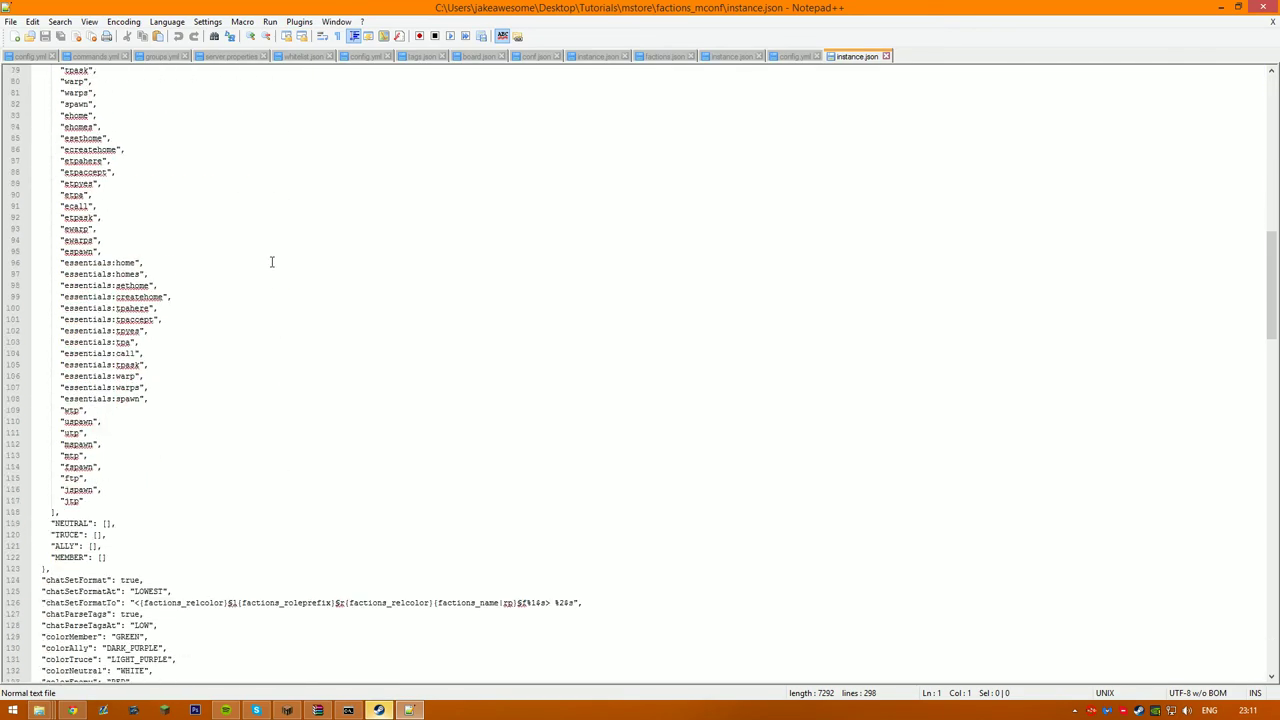
pyautogui.scroll(-1, 247, 229)
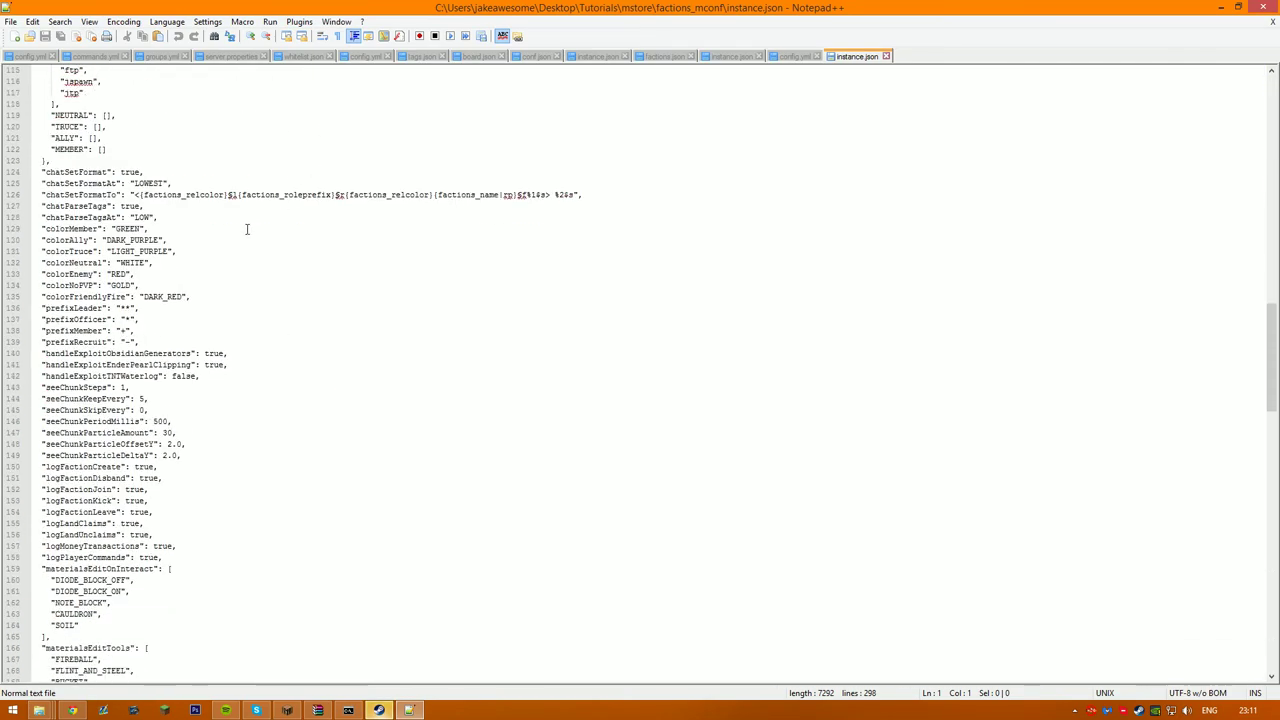
# - Edit the chatSetFormat value full-screen, typing 'fall', then go to the chatSetFormatTo line
pyautogui.click(142, 172)
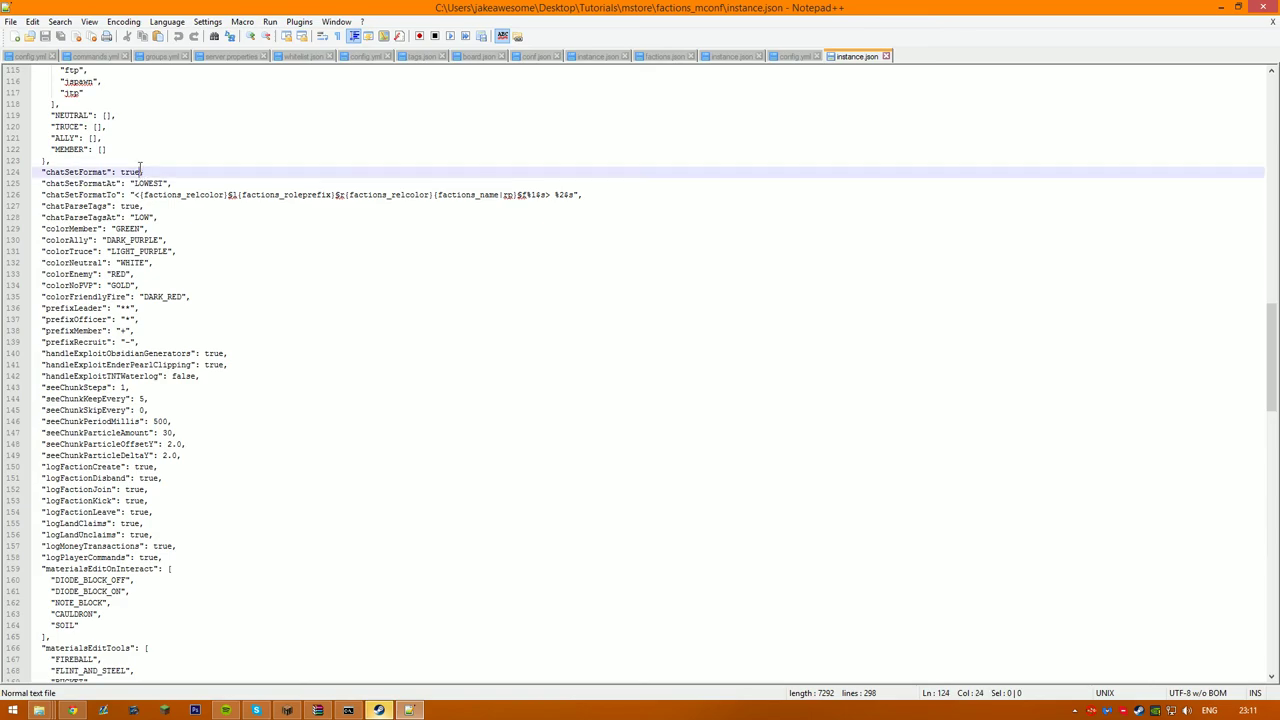
pyautogui.press('F11')
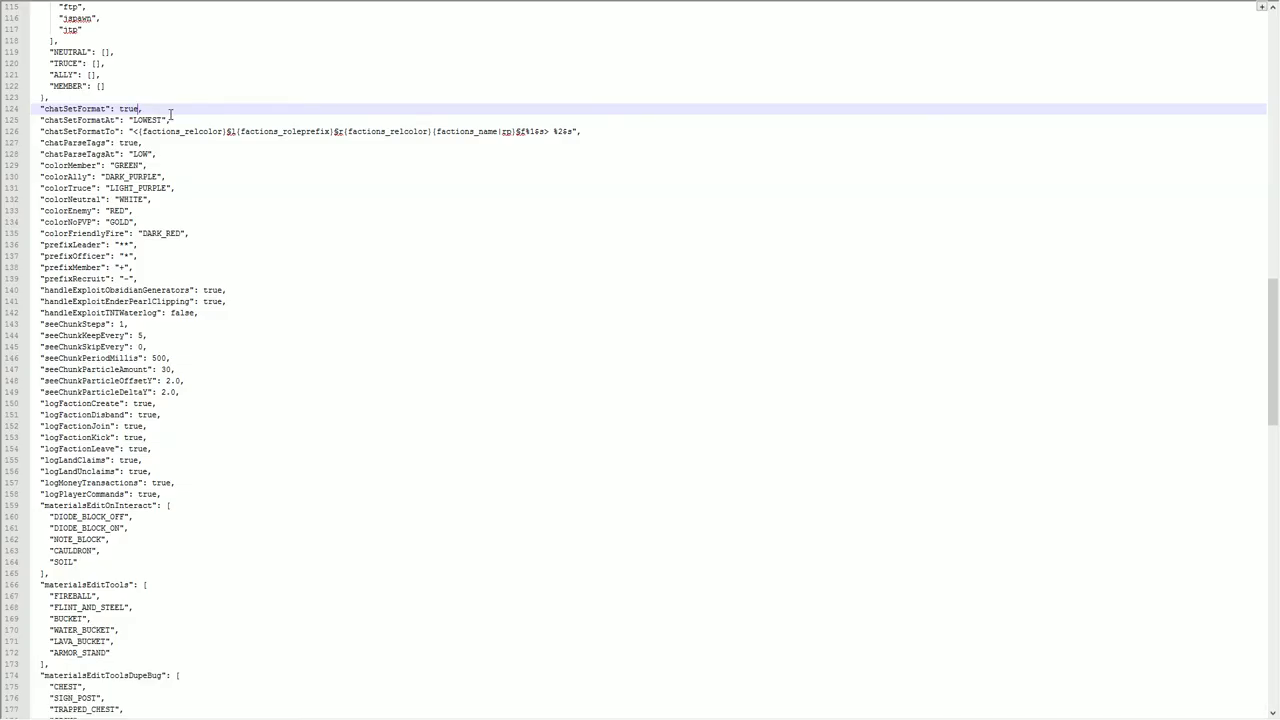
pyautogui.write('fal')
pyautogui.write('l')
pyautogui.click(371, 131)
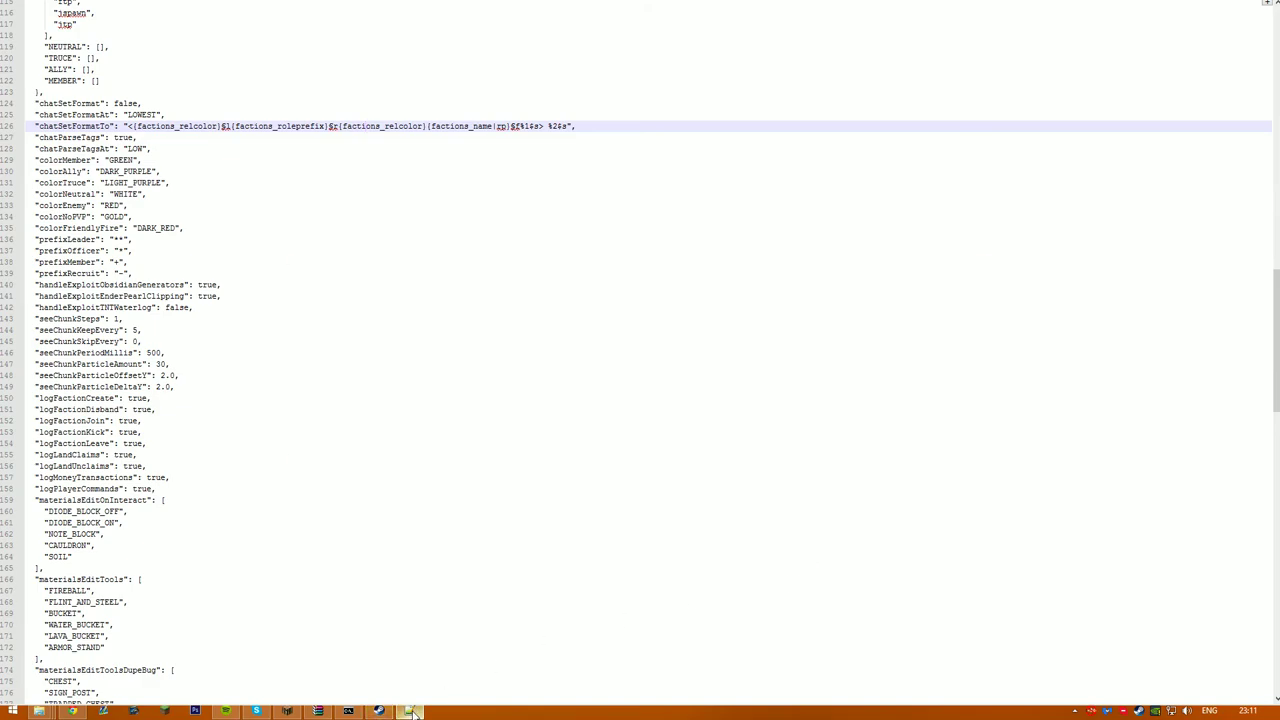
# - Close the editor, then reopen instance.json in Notepad++ with line 126 chatSetFormatTo in view
pyautogui.rightClick(413, 712)
pyautogui.click(375, 680)
pyautogui.moveTo(47, 712)
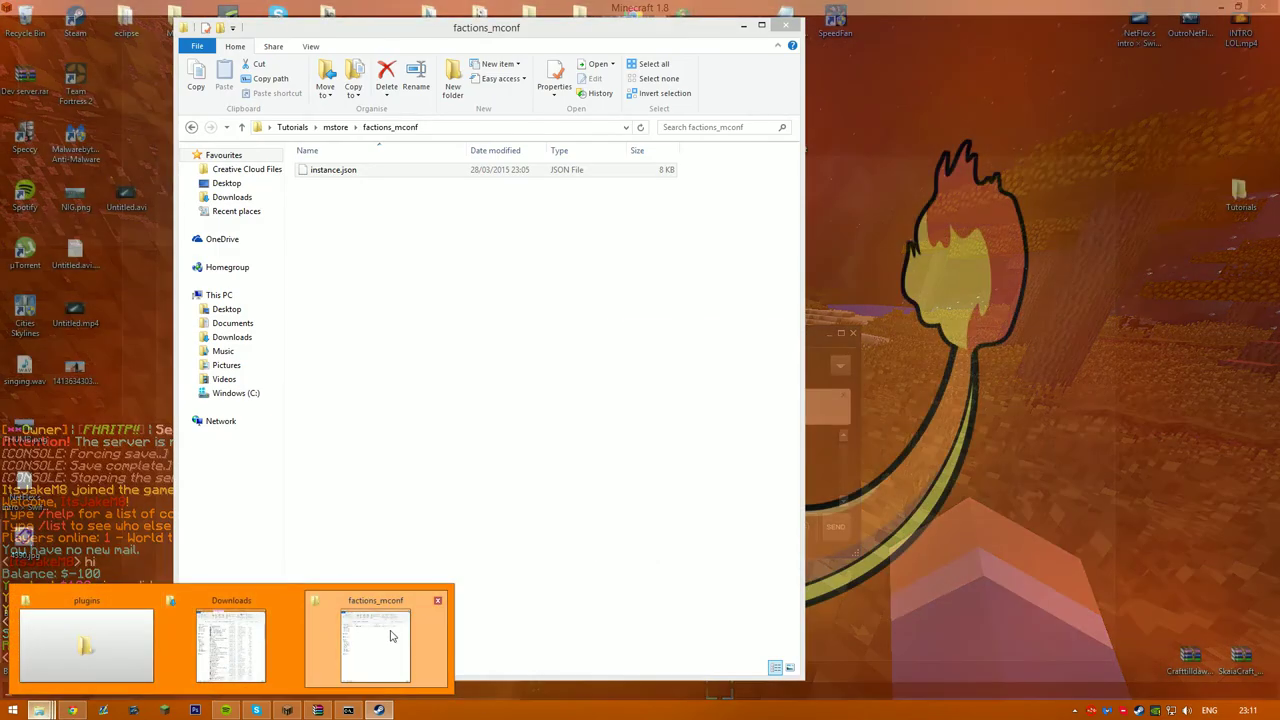
pyautogui.click(375, 640)
pyautogui.rightClick(355, 171)
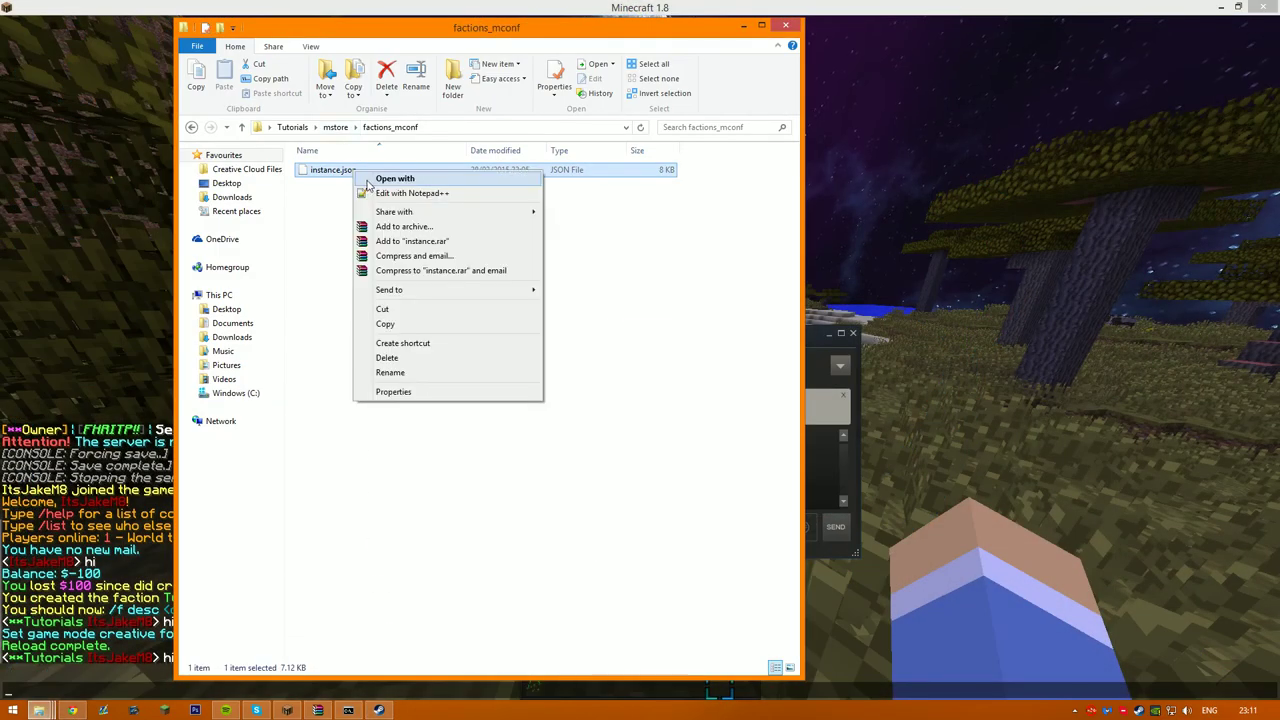
pyautogui.click(405, 193)
pyautogui.scroll(-6, 283, 383)
pyautogui.scroll(6, 294, 352)
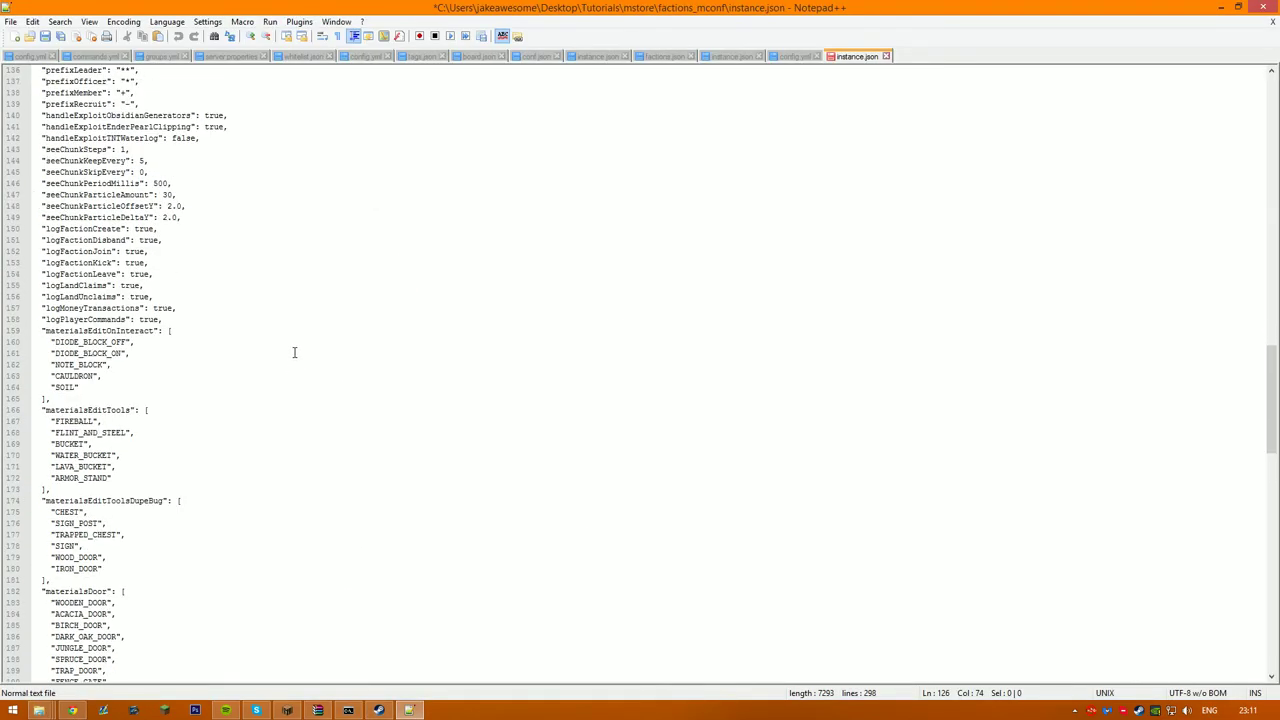
pyautogui.scroll(7, 294, 352)
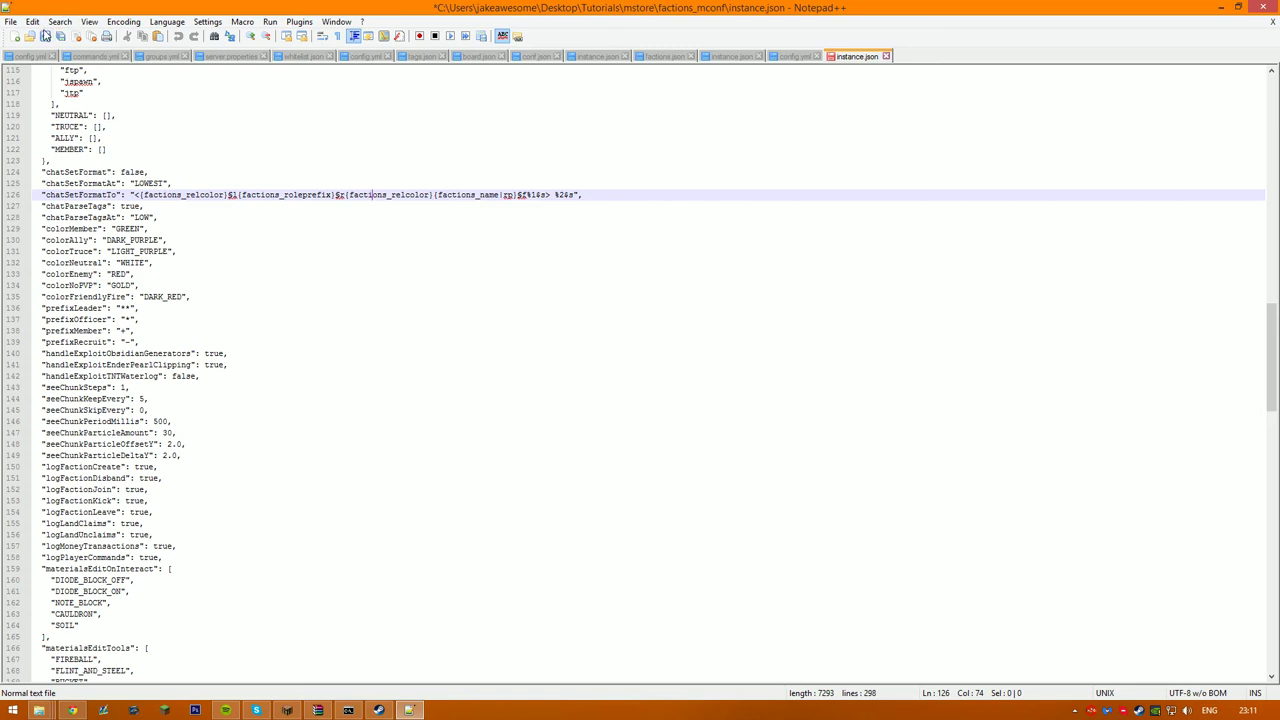
# - Return to Minecraft and send ':D' in chat
pyautogui.click(287, 710)
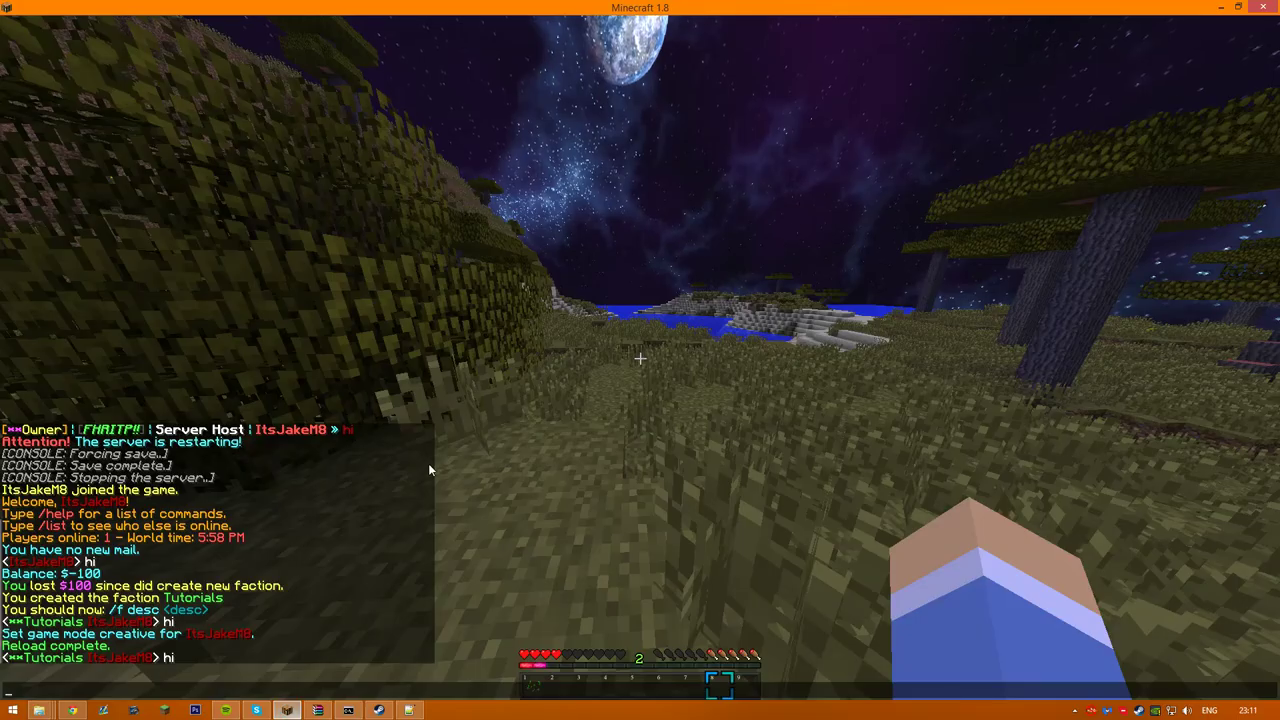
pyautogui.press('Escape')
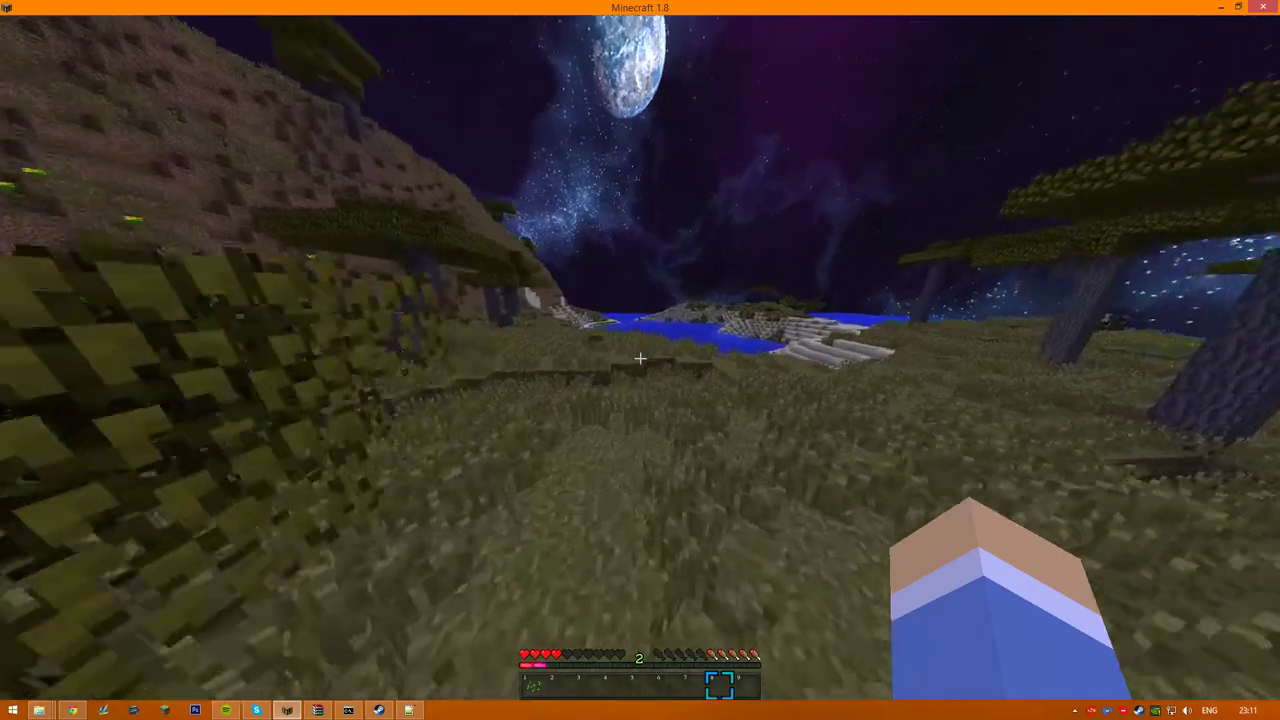
pyautogui.write('t:D')
pyautogui.press('Return')
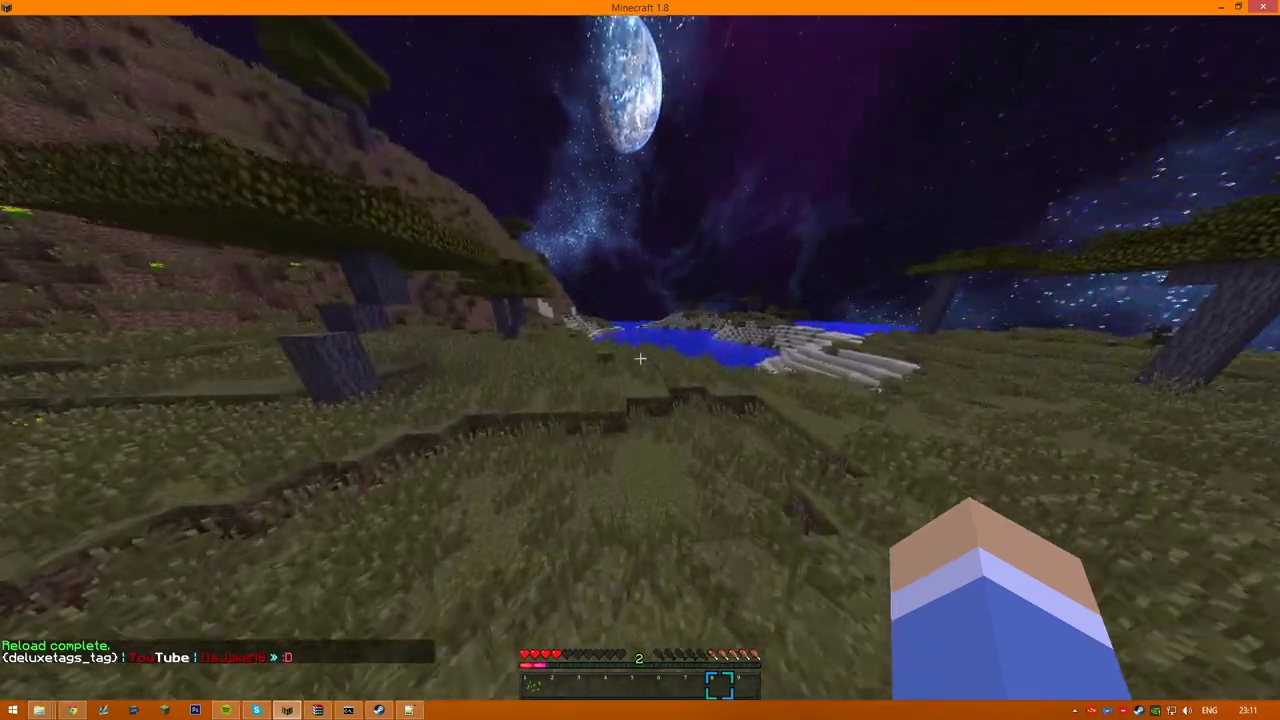
# - Walk forward, switch to creative mode with /gmc, and punch the grass block
pyautogui.press('w')
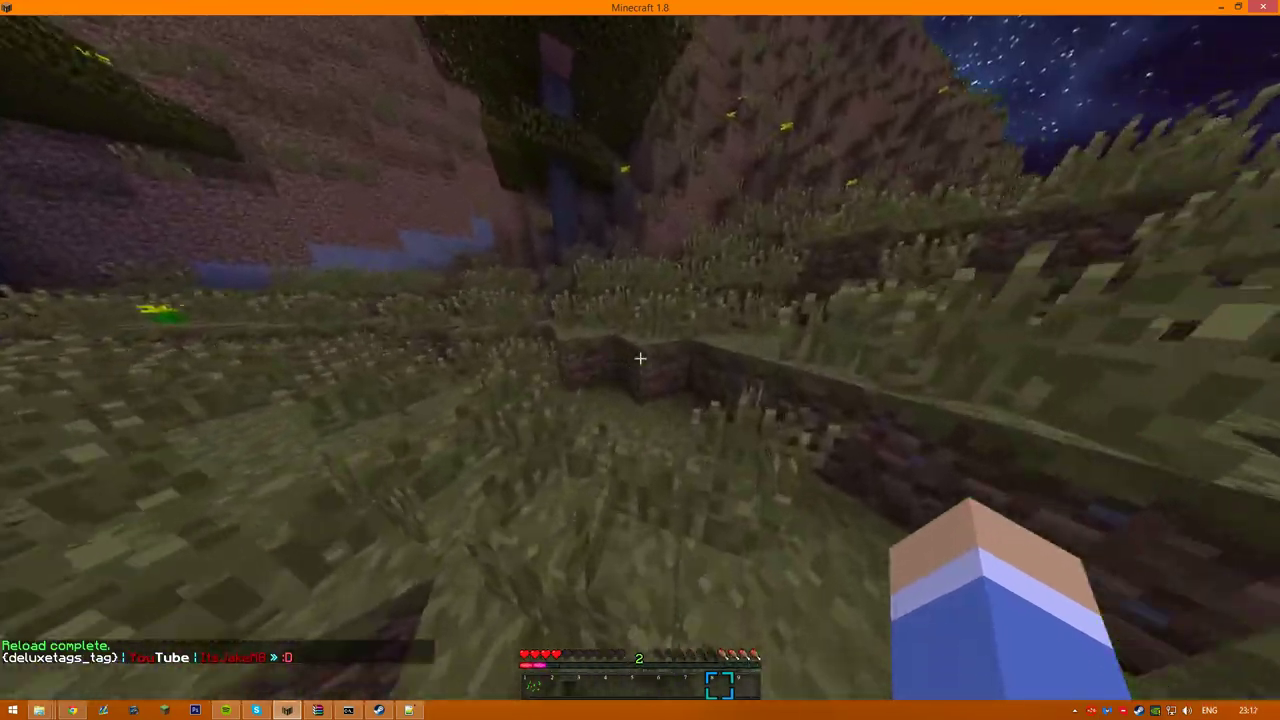
pyautogui.write('/gmc')
pyautogui.press('Return')
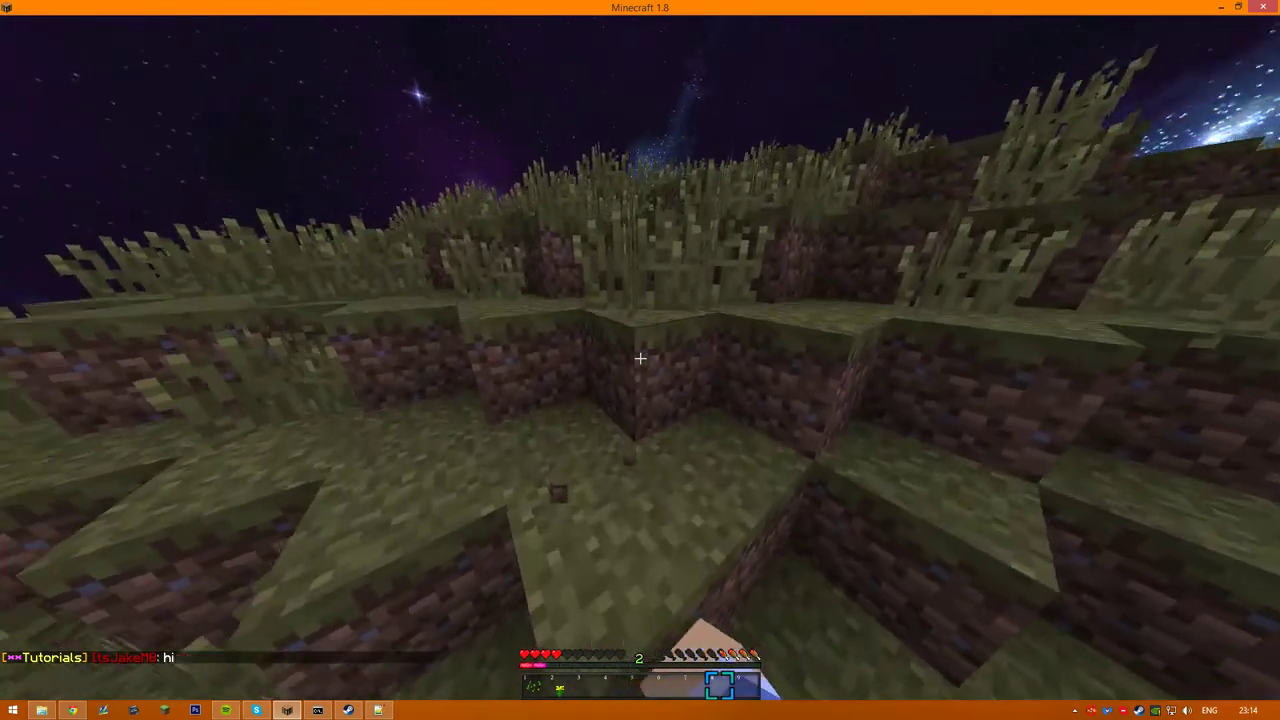
pyautogui.click(640, 357)
# - Send 'sfdg' in chat, check the chat history, then run /gmc again
pyautogui.write('t')
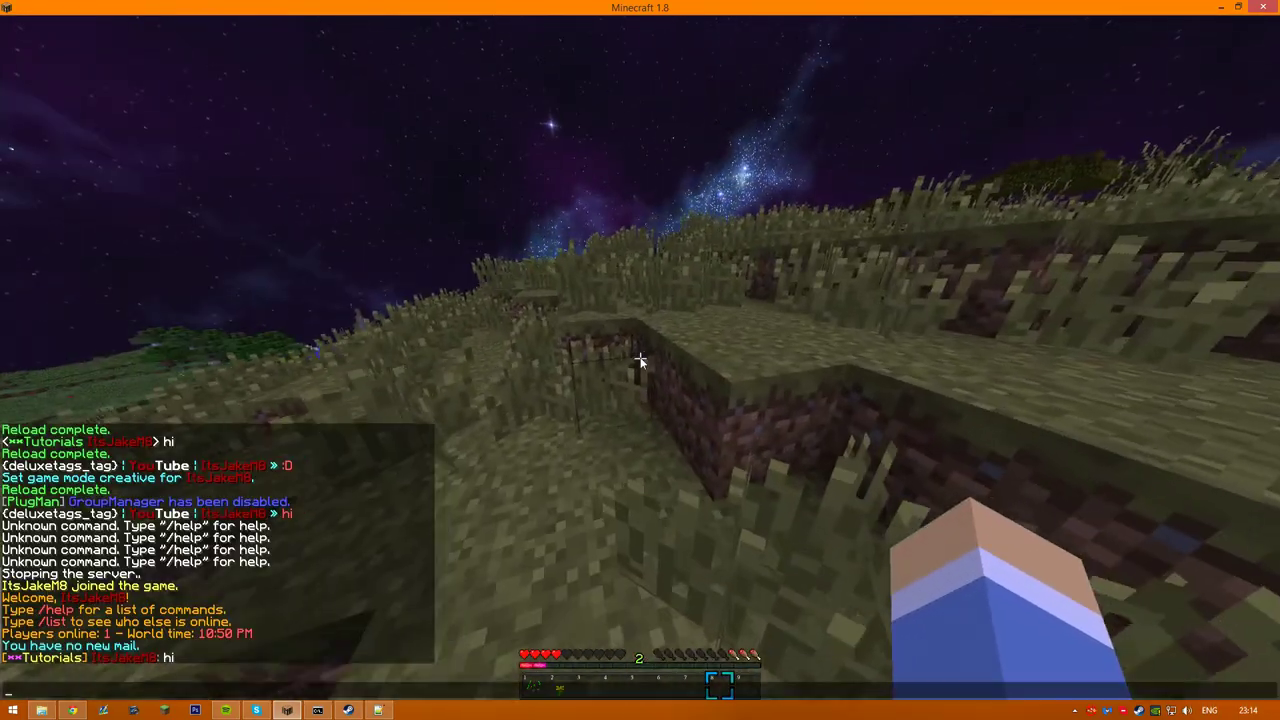
pyautogui.write('sfdg')
pyautogui.press('Return')
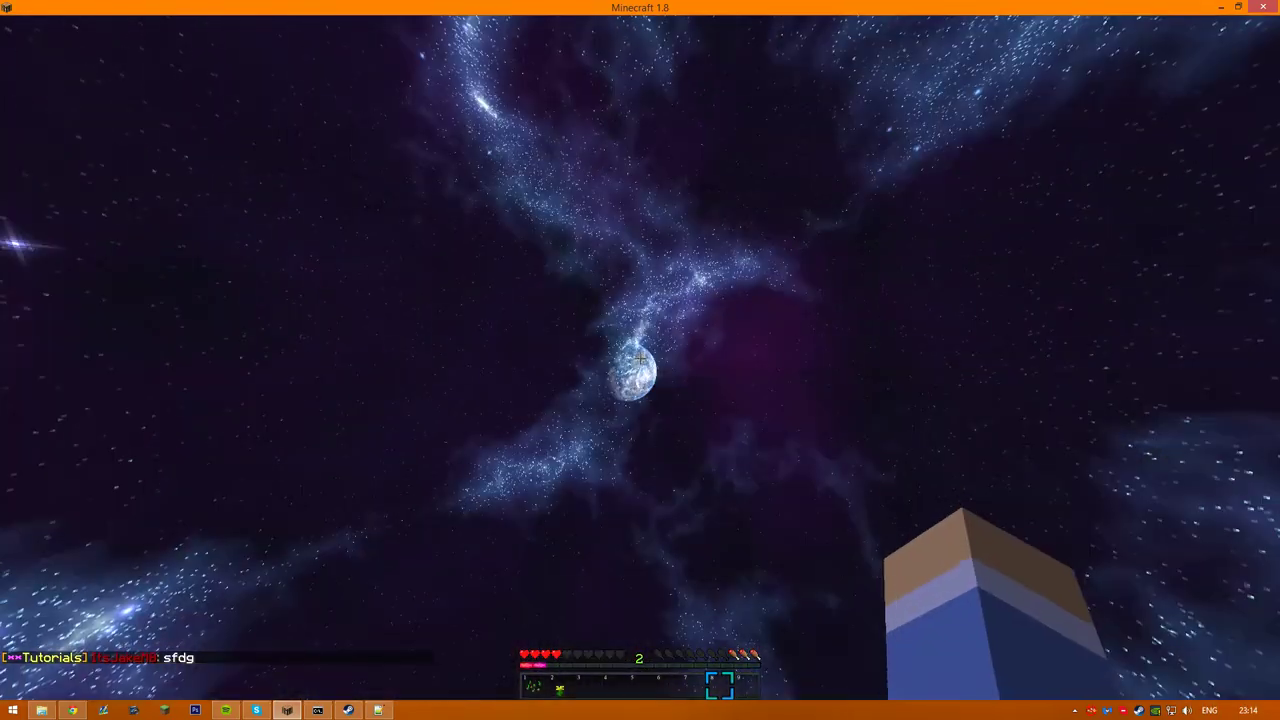
pyautogui.press('t')
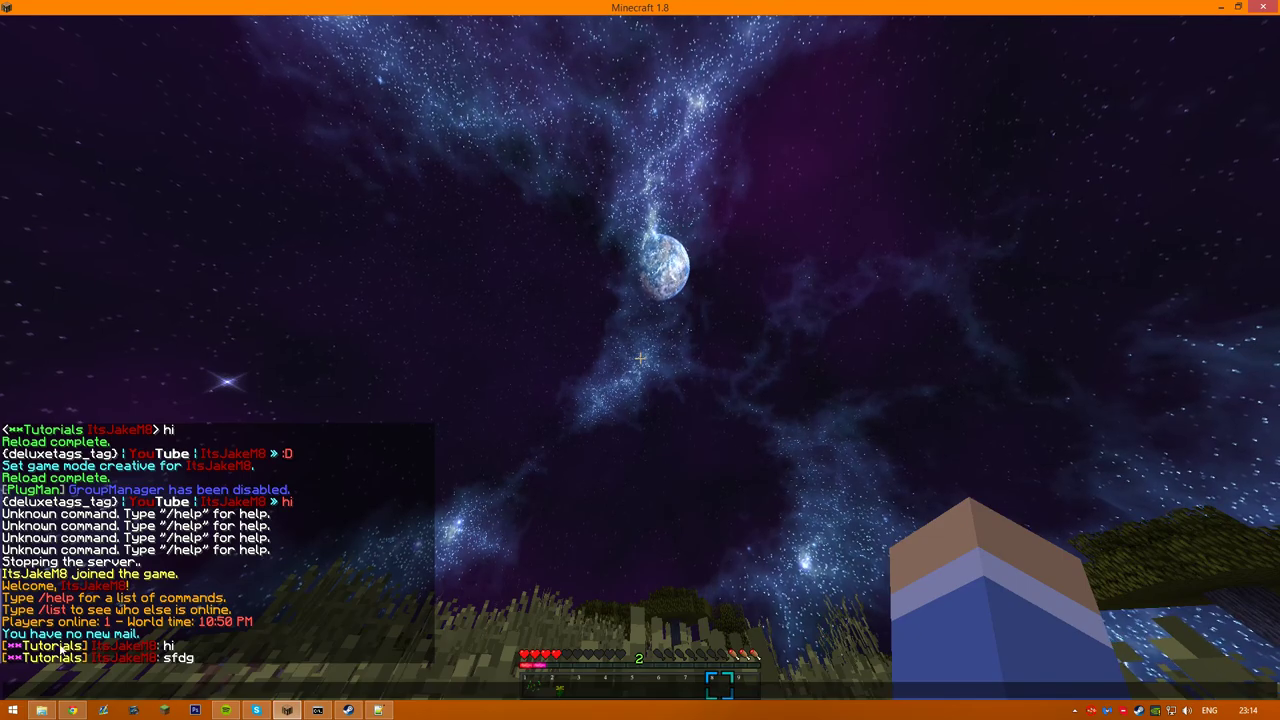
pyautogui.press('Escape')
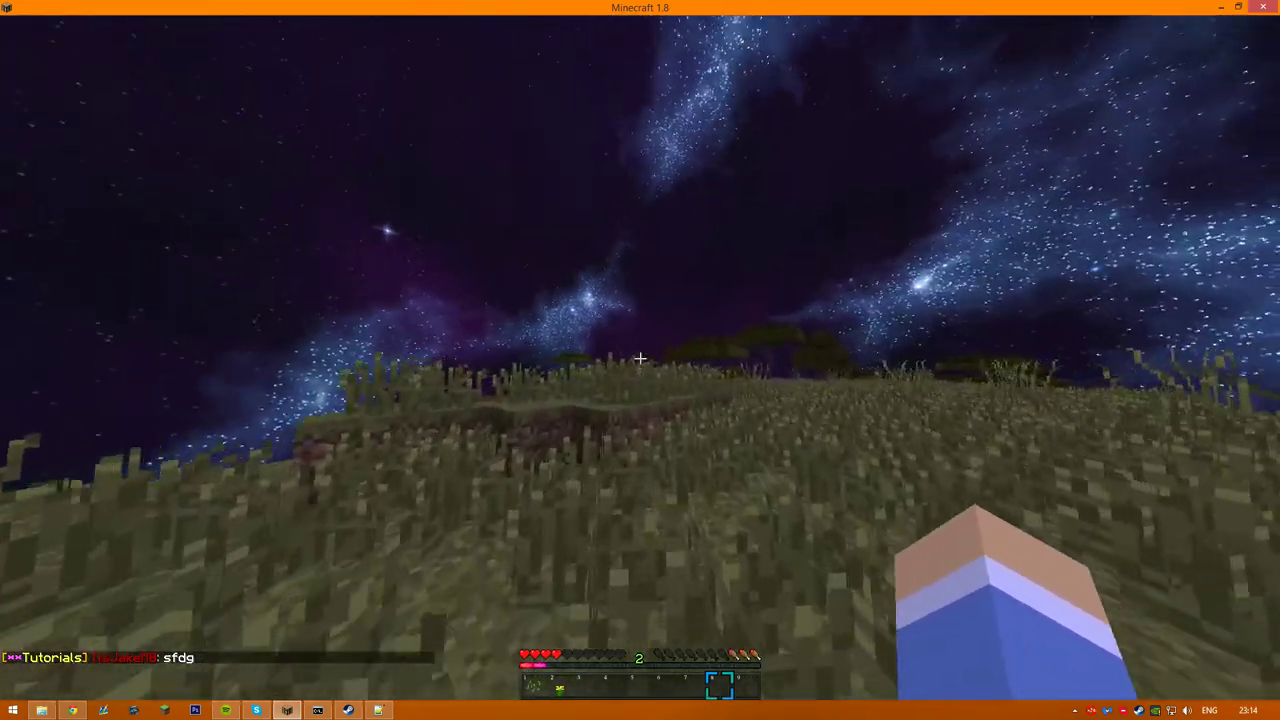
pyautogui.click(640, 358)
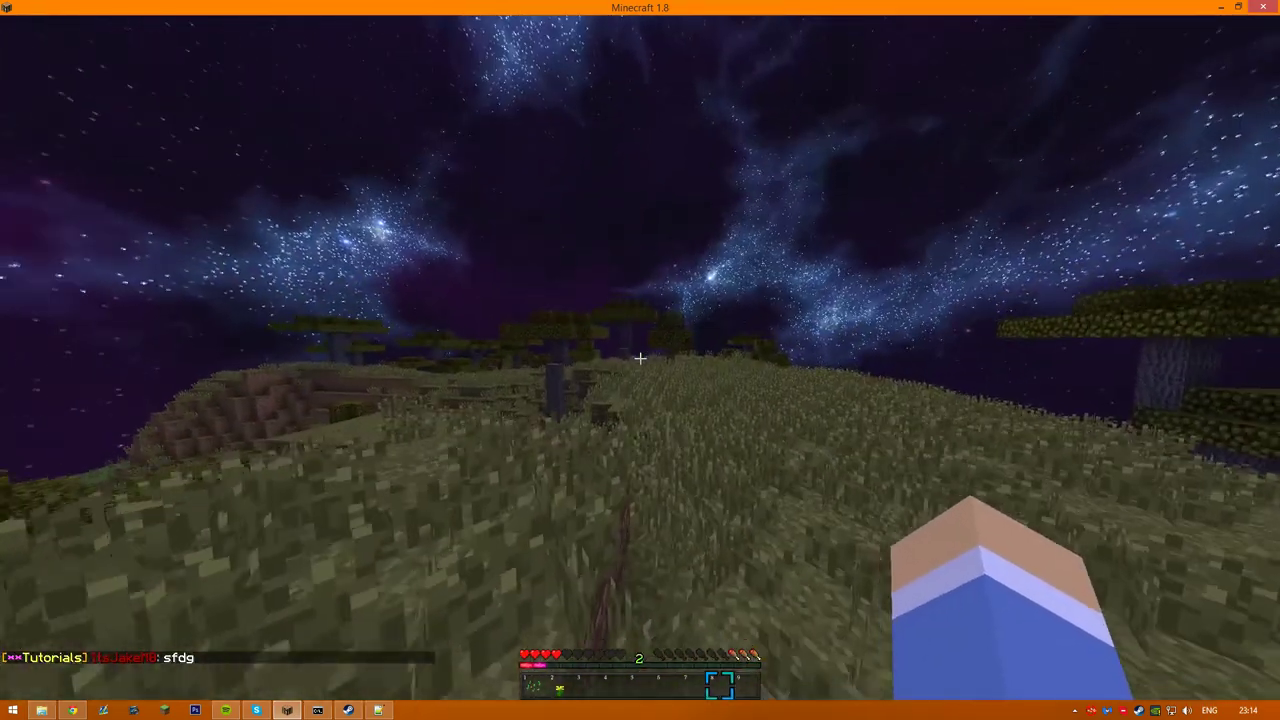
pyautogui.write('/gmc')
pyautogui.press('Return')
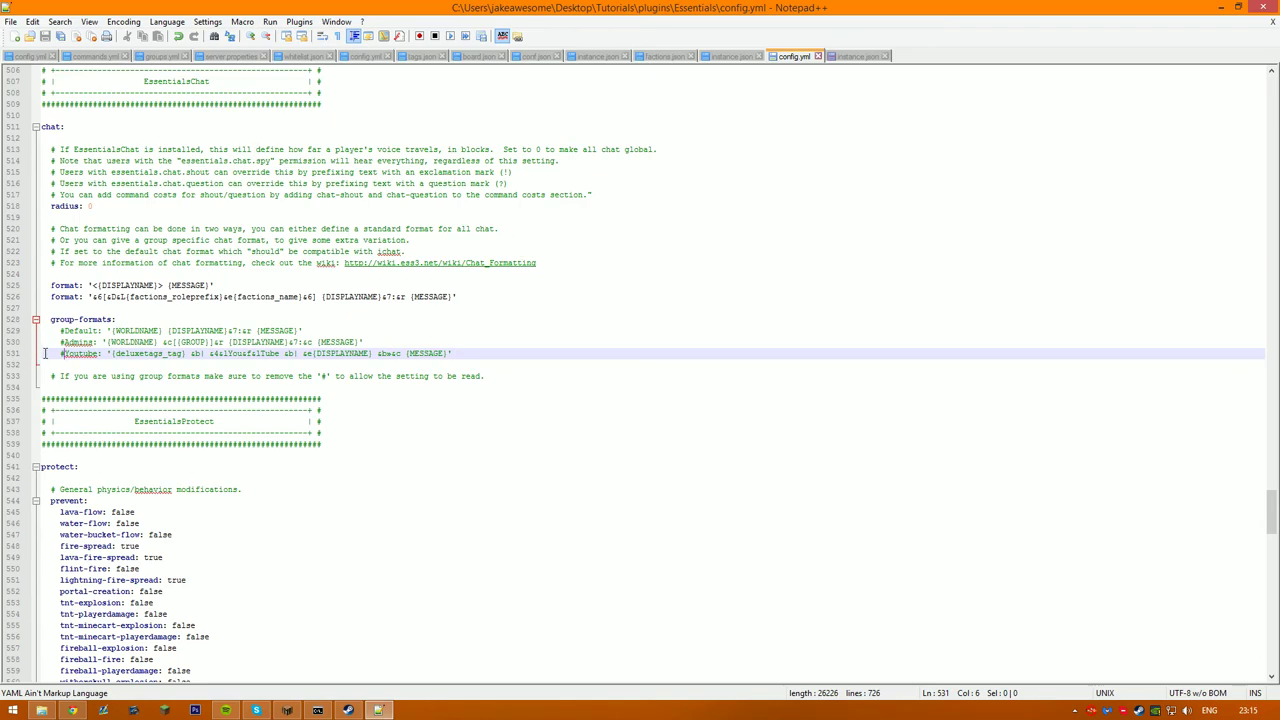
# - Comment out the faction format on line 526 and uncomment the Default, Admins and Youtube formats
pyautogui.click(57, 297)
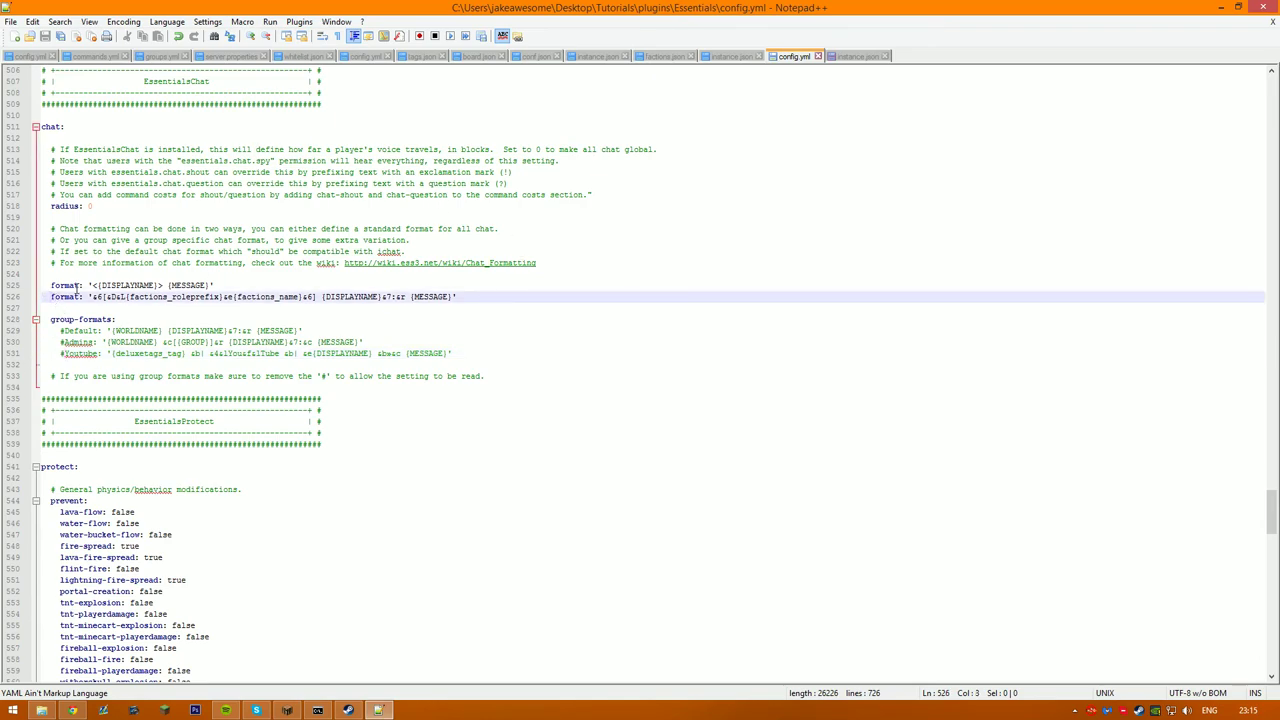
pyautogui.write('#')
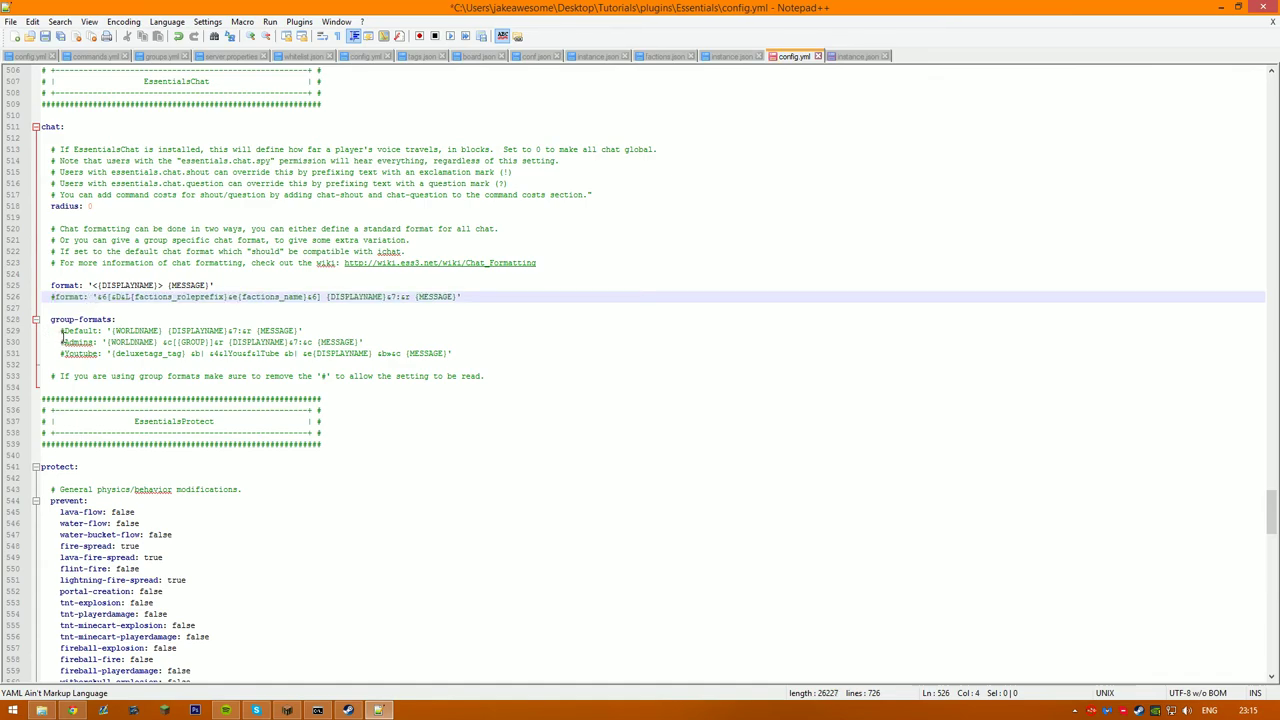
pyautogui.click(63, 331)
pyautogui.press('BackSpace')
pyautogui.press('Down')
pyautogui.press('Delete')
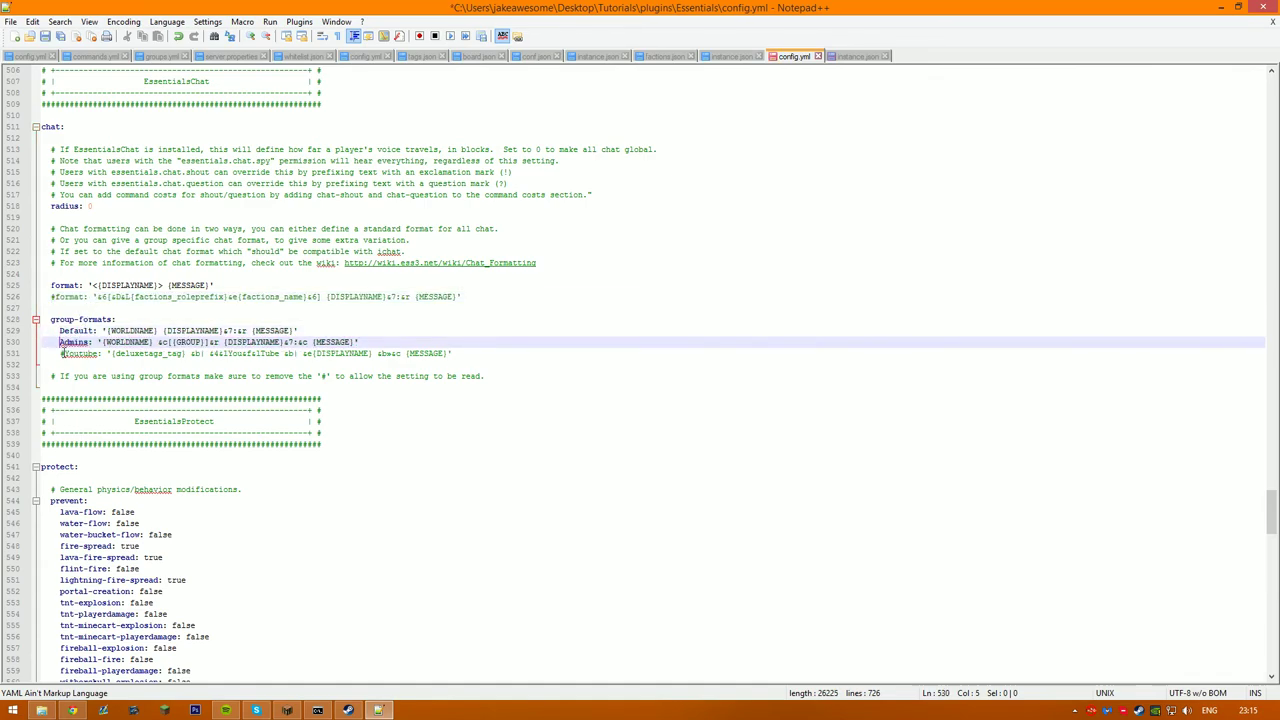
pyautogui.press('Down')
pyautogui.press('Delete')
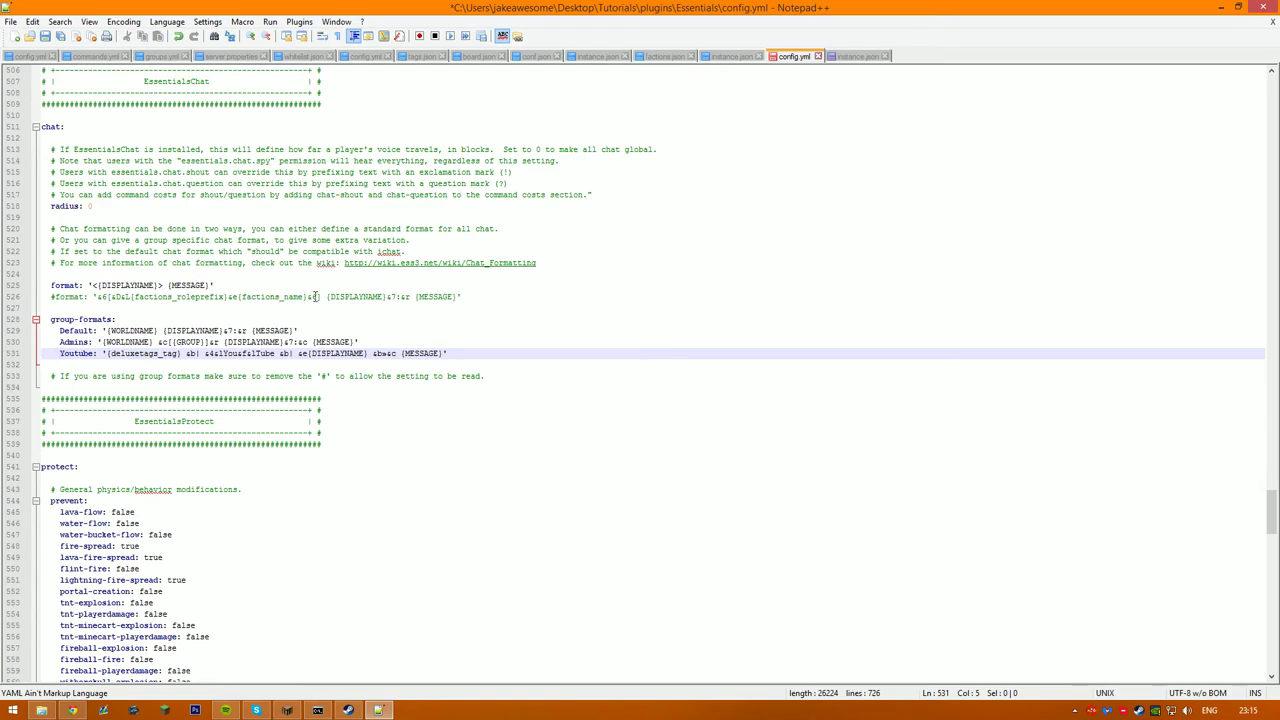
# - Paste the faction role and name prefix into the Youtube format, followed by '&b|'
pyautogui.moveTo(318, 297)
pyautogui.mouseDown()
pyautogui.moveTo(114, 320)
pyautogui.moveTo(100, 298)
pyautogui.mouseUp()
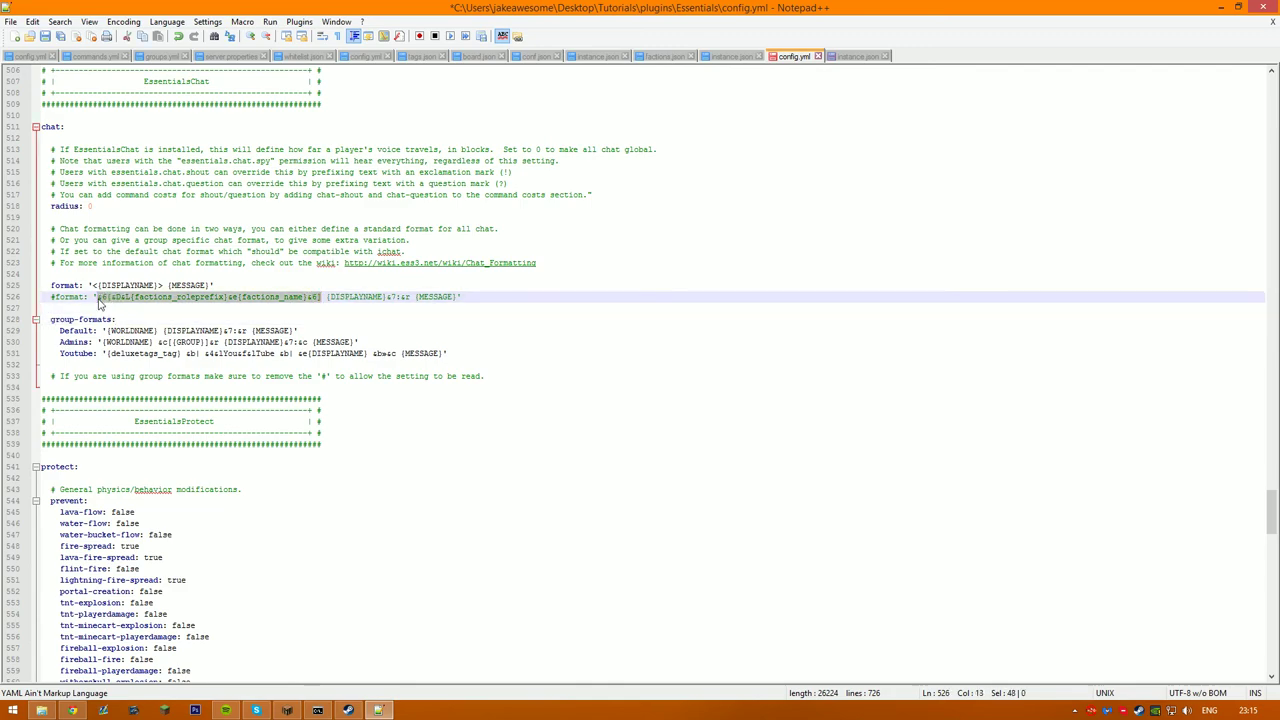
pyautogui.click(109, 354)
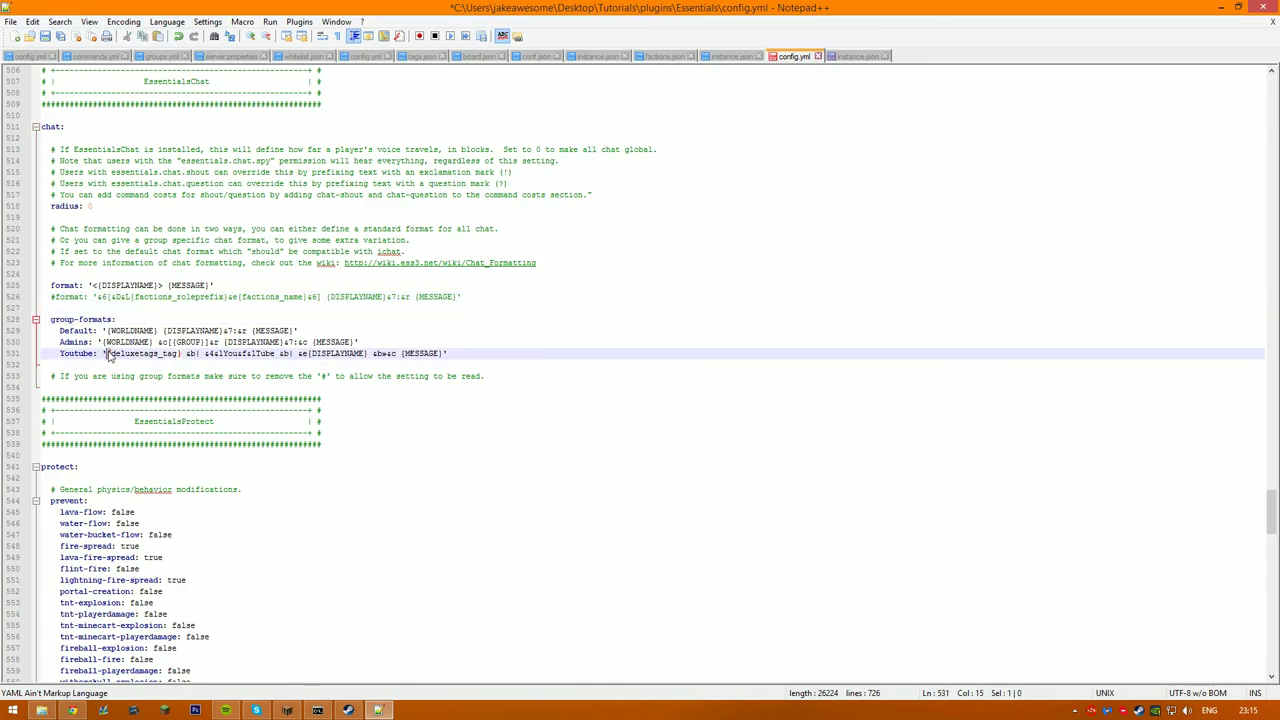
pyautogui.write('&6[&D&L{factions_roleprefix}&e{factions_name}&6]')
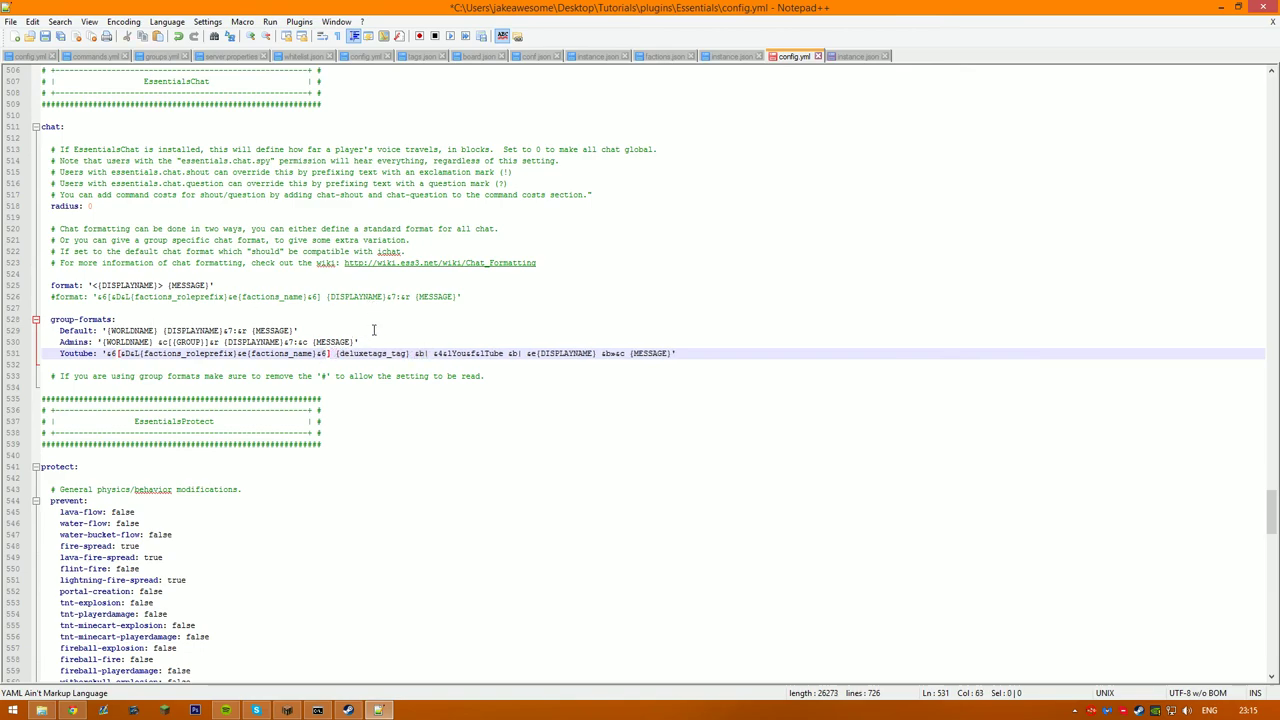
pyautogui.write('&b|')
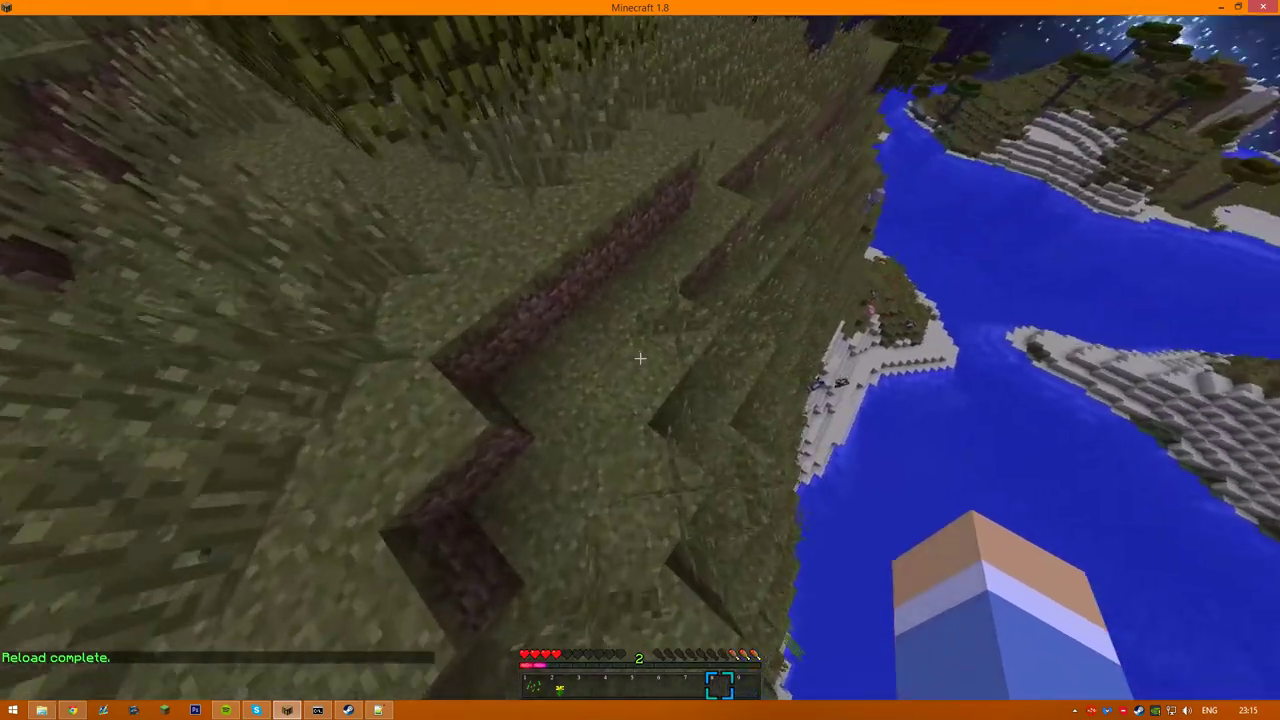
# - Run /fixdr in chat, then send the test message 'sfdg'
pyautogui.write('t/fixdr')
pyautogui.press('Return')
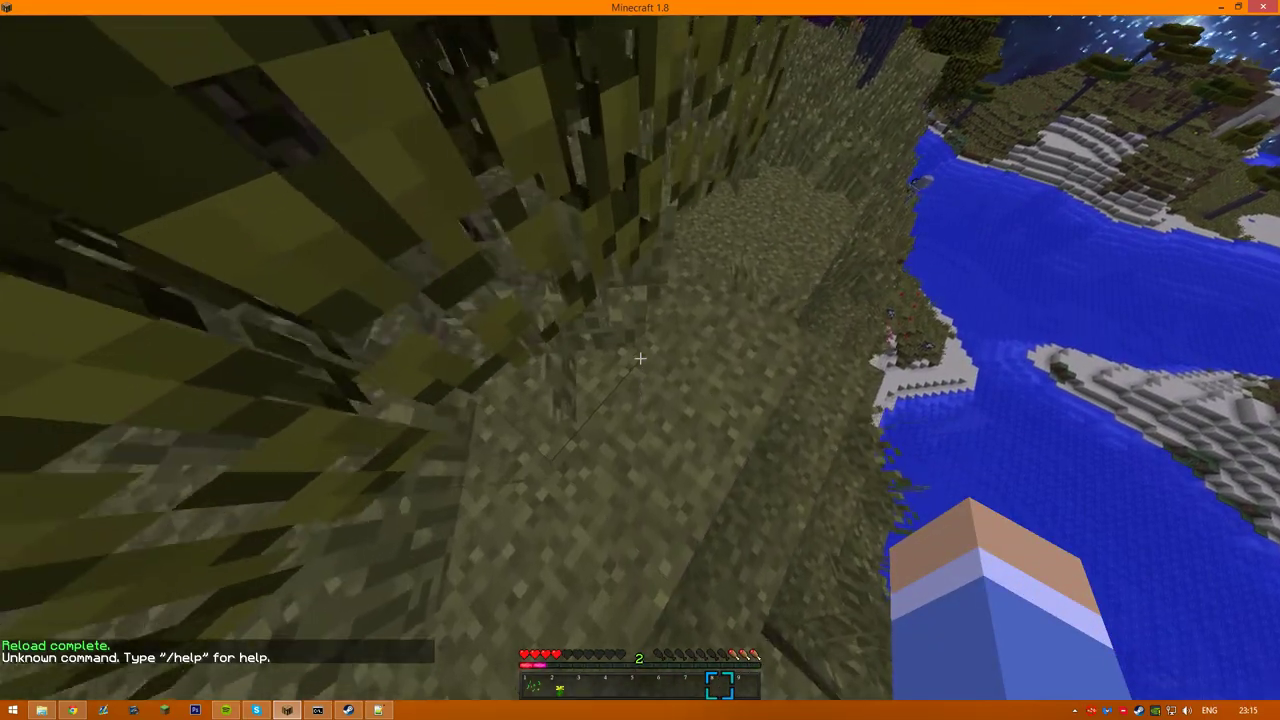
pyautogui.write('tsfdg')
pyautogui.press('Return')
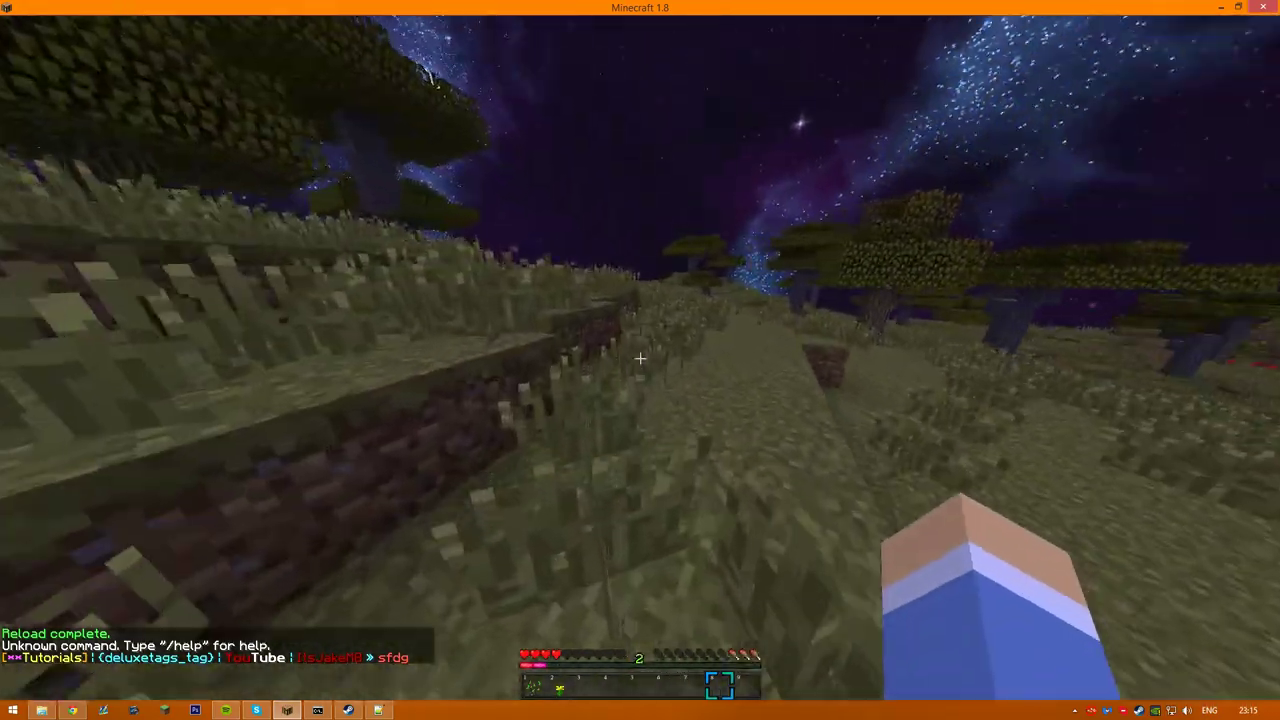
# - Switch to creative with /gamemode 1 and list the plugins with /pl
pyautogui.write('/gamemode 1')
pyautogui.press('Return')
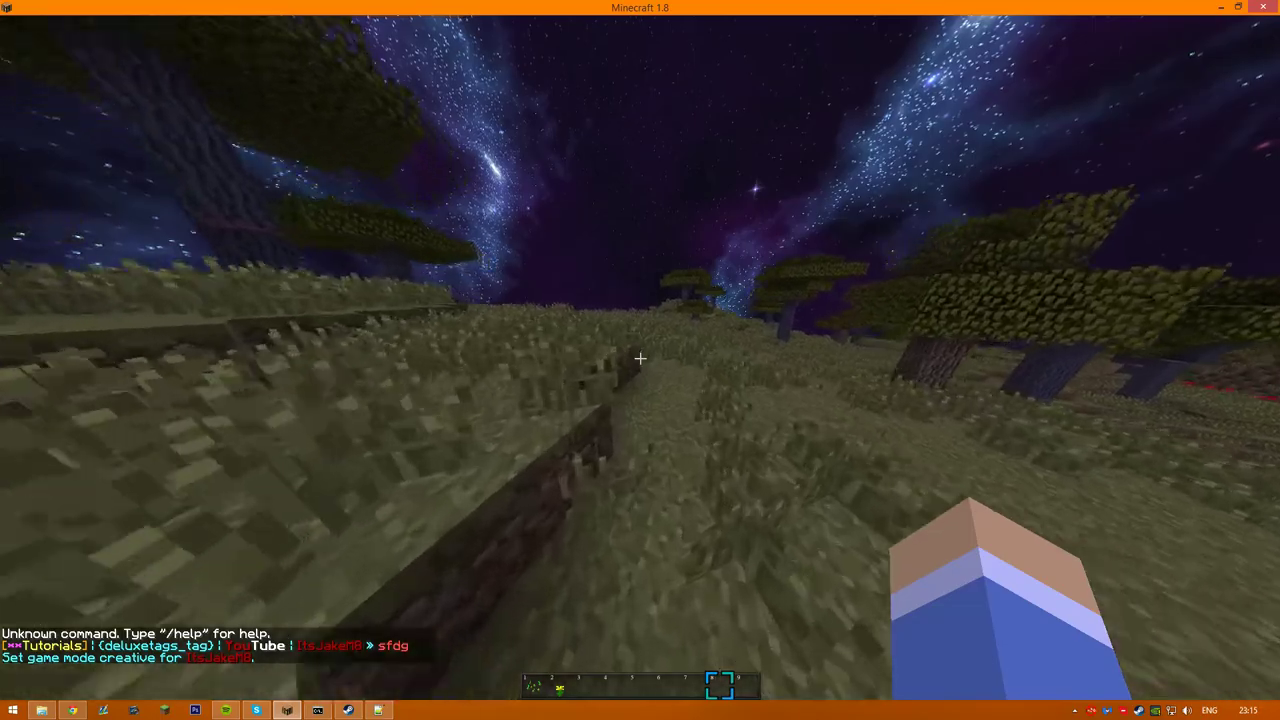
pyautogui.write('/pl')
pyautogui.press('Return')
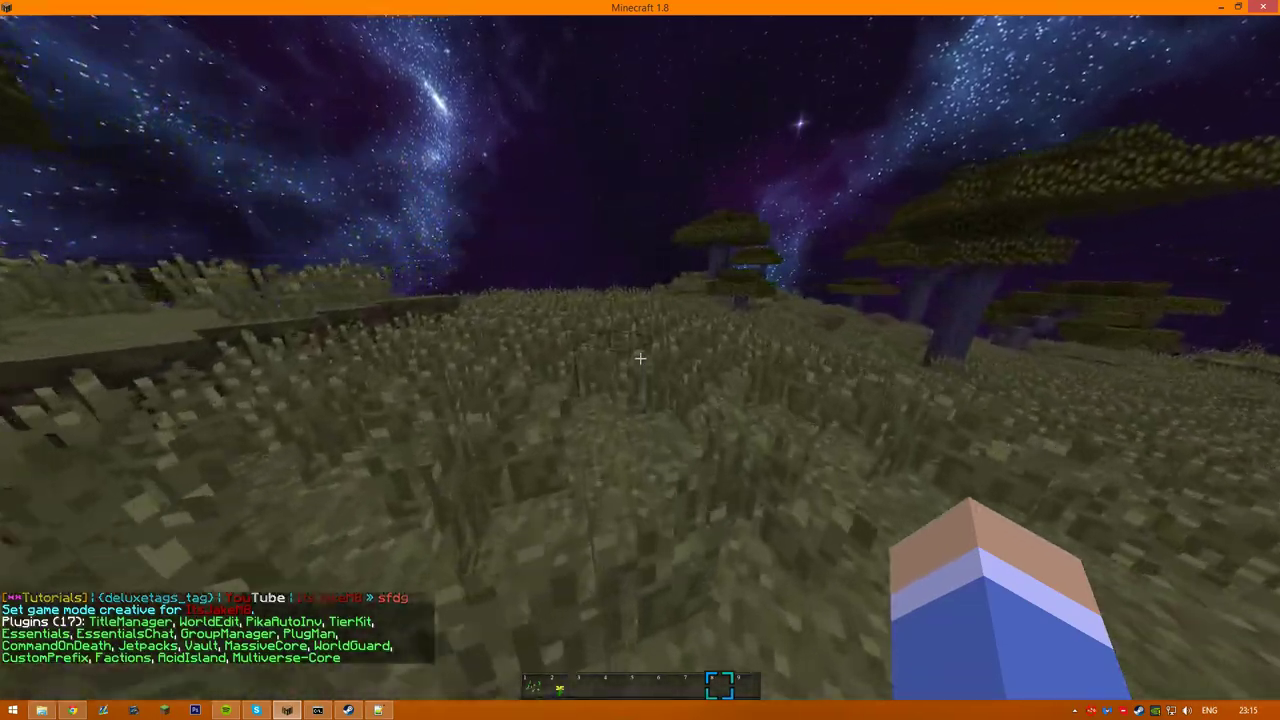